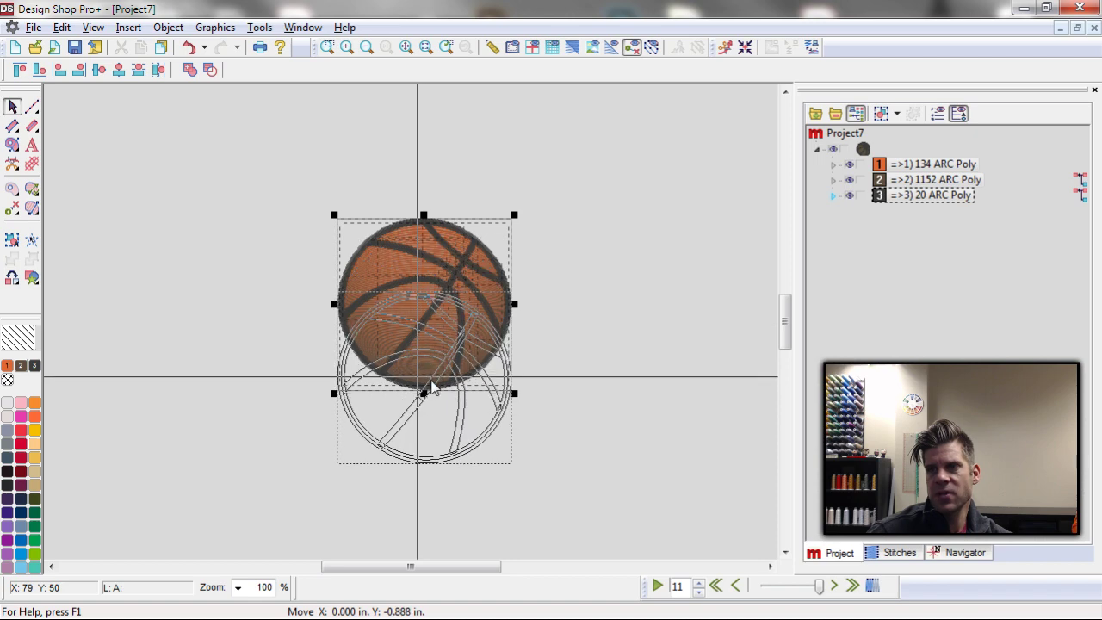
# - Lower the basketball, add TIGER lettering above it, and start editing its text
pyautogui.click(532, 47)
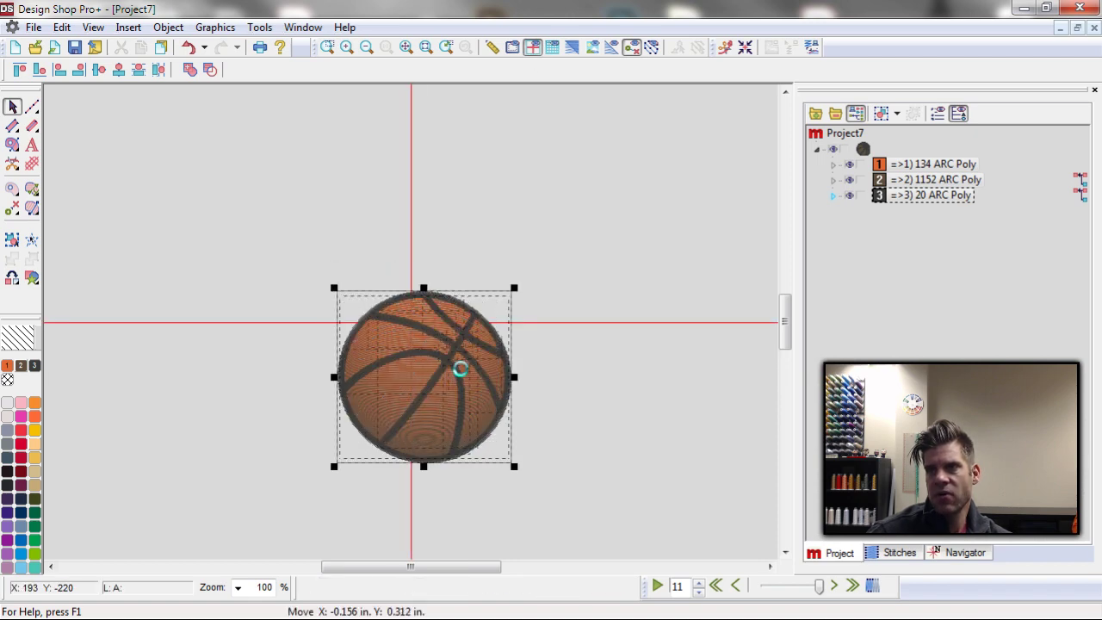
pyautogui.click(297, 292)
pyautogui.click(32, 145)
pyautogui.click(292, 268)
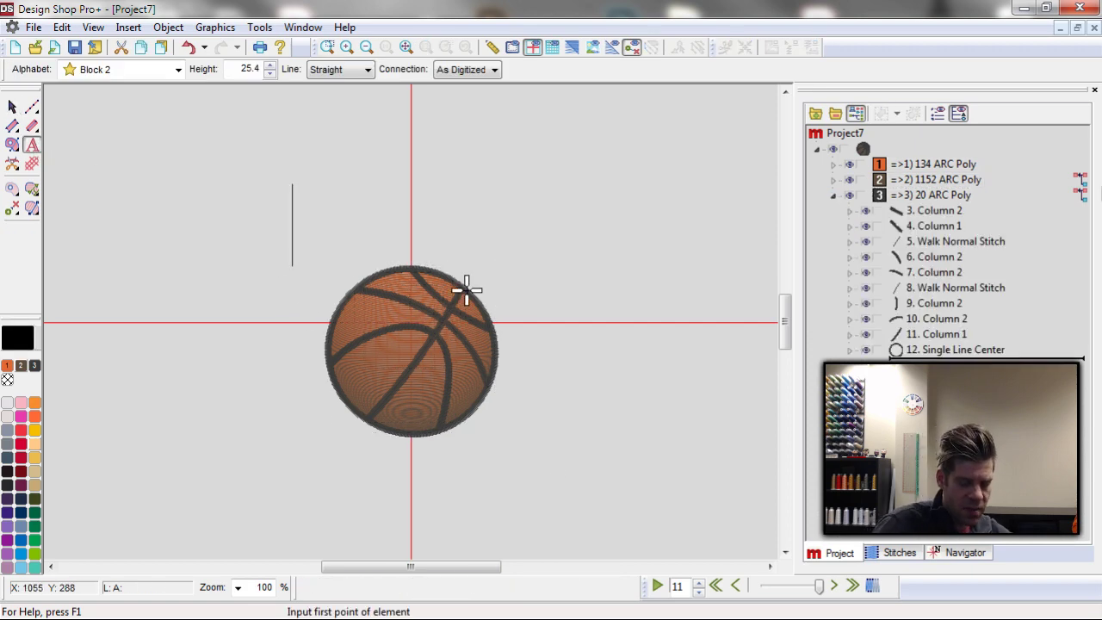
pyautogui.write('TIGER')
pyautogui.press('Escape')
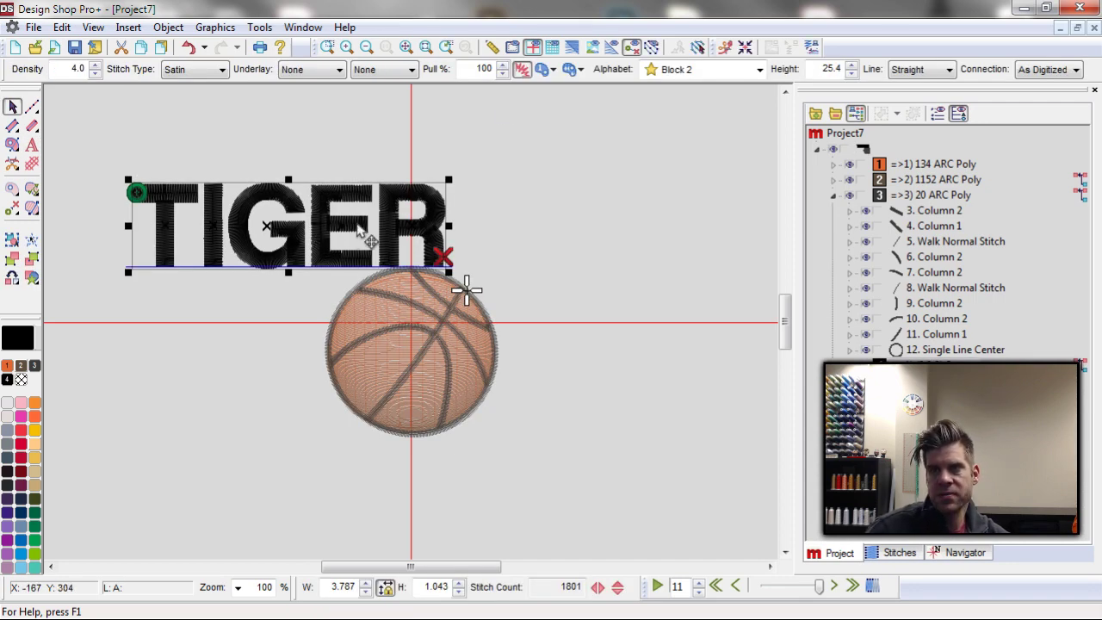
pyautogui.doubleClick(363, 240)
pyautogui.click(731, 211)
# - Change the lettering to TIGERS in the Athletic Block alphabet
pyautogui.write('S')
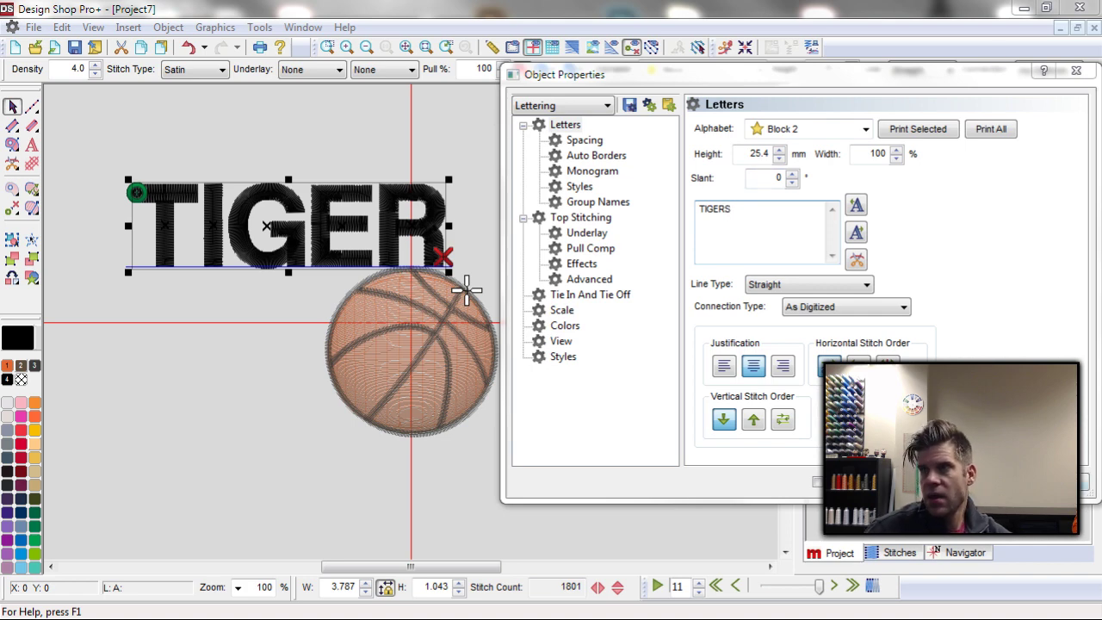
pyautogui.press('Return')
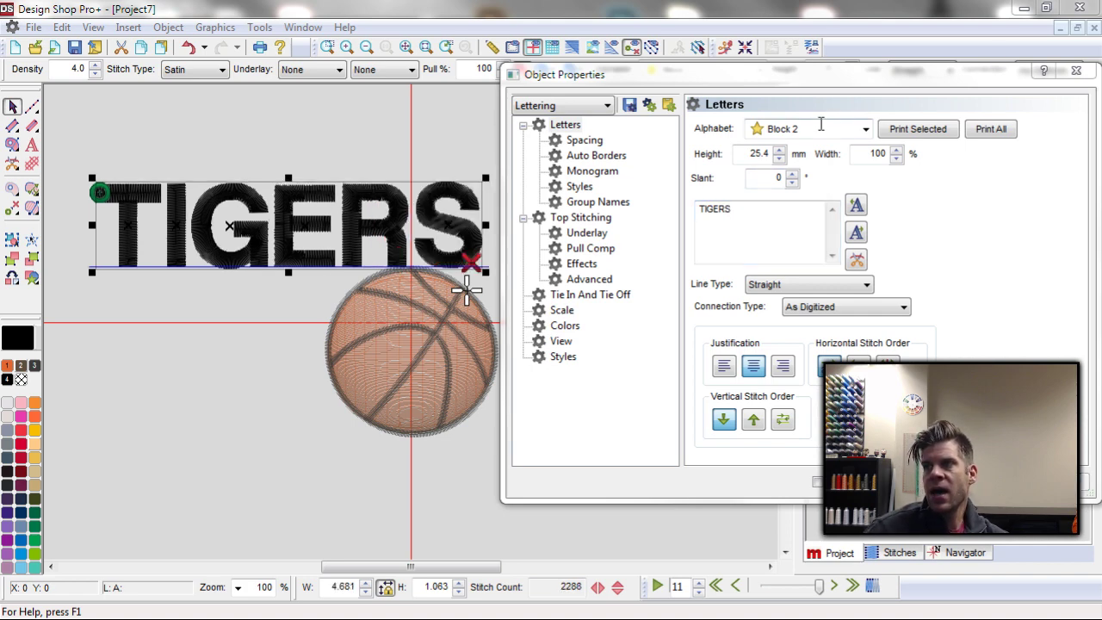
pyautogui.click(820, 124)
pyautogui.write('ath')
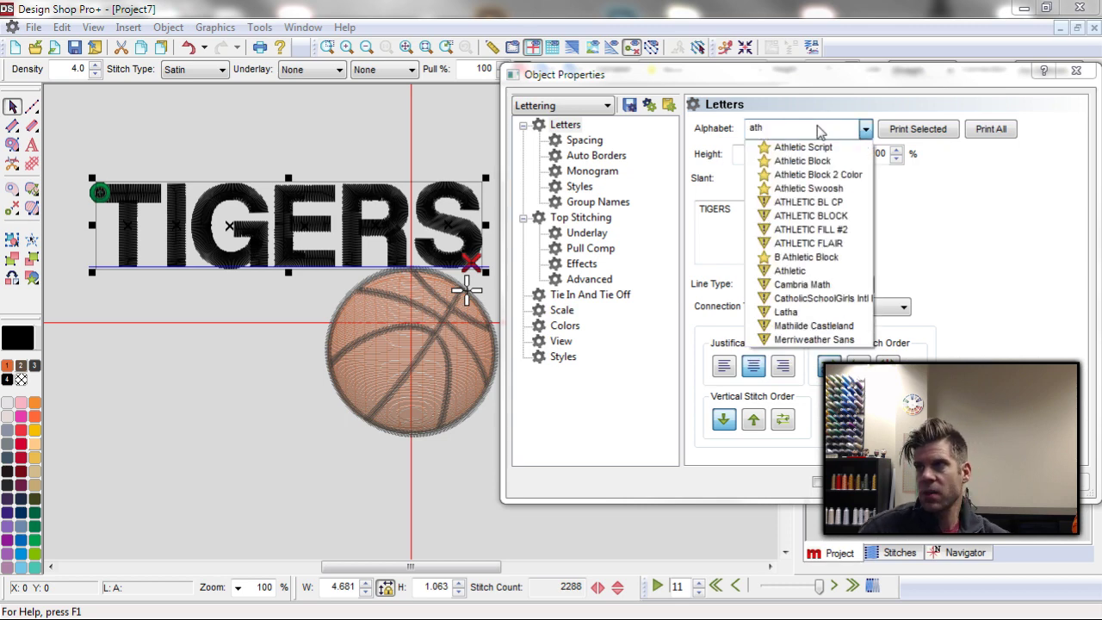
pyautogui.press('Down')
pyautogui.press('Down')
pyautogui.press('Return')
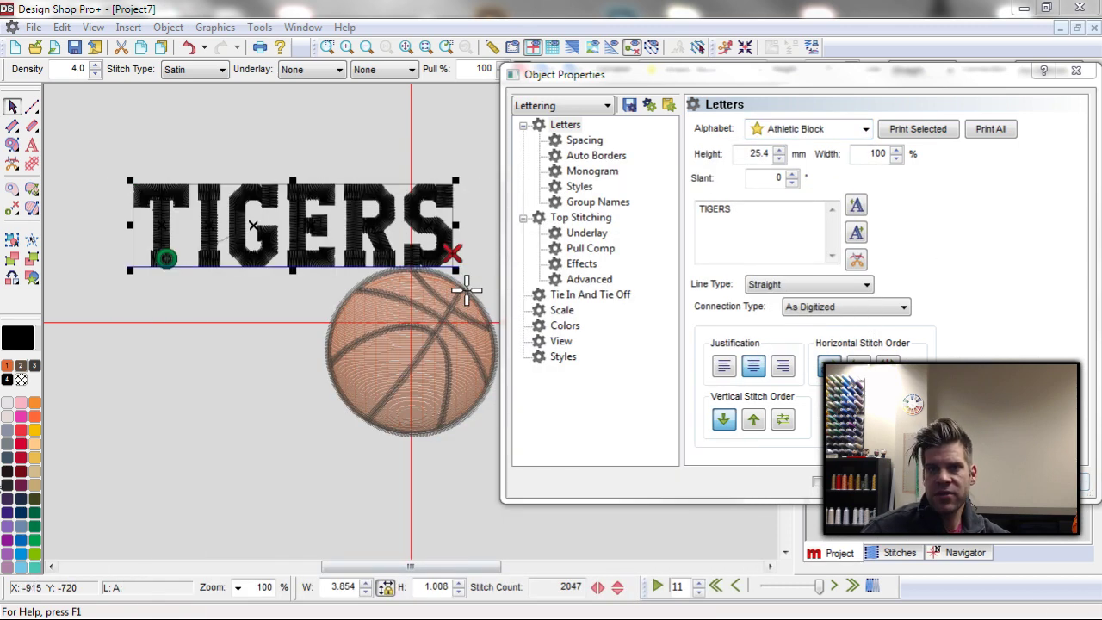
# - Colour the TIGERS lettering purple and set Auto Trim Length to 2
pyautogui.click(8, 513)
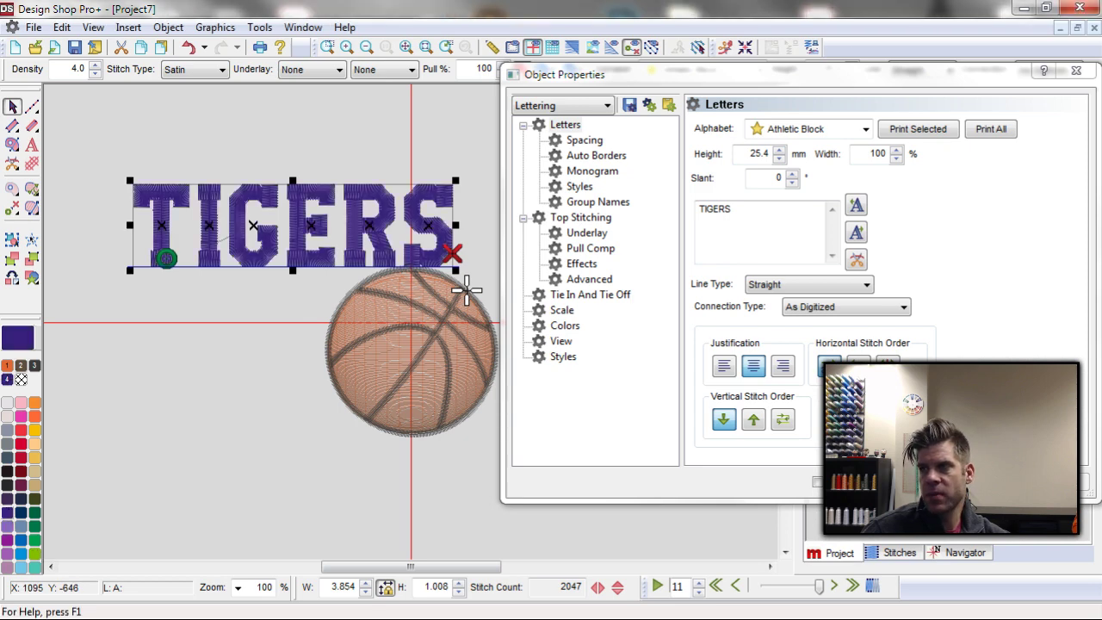
pyautogui.click(590, 296)
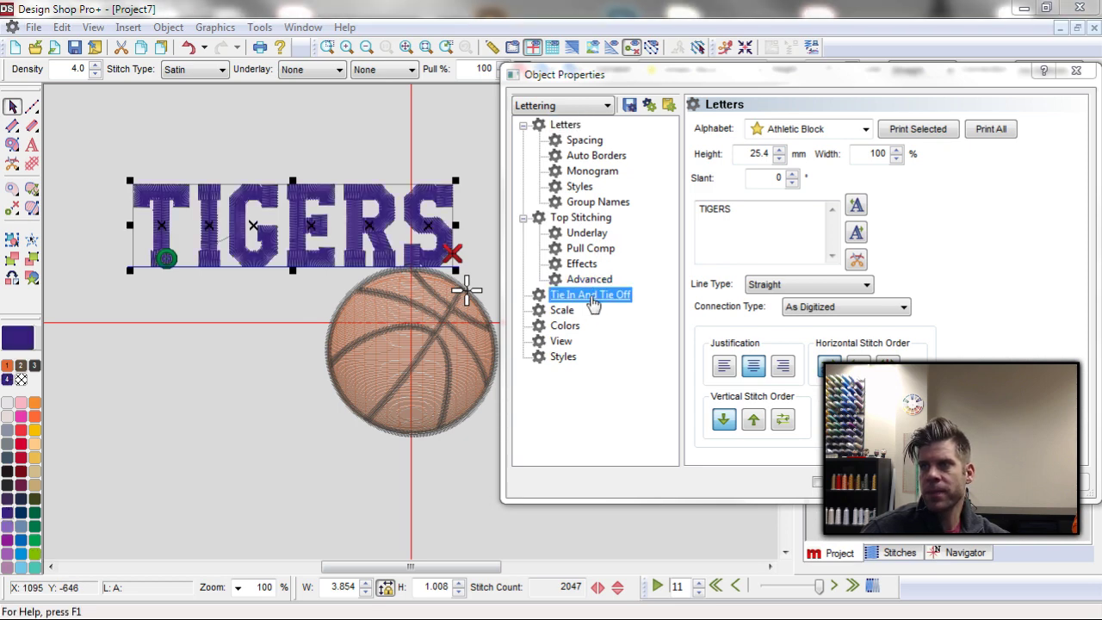
pyautogui.click(816, 404)
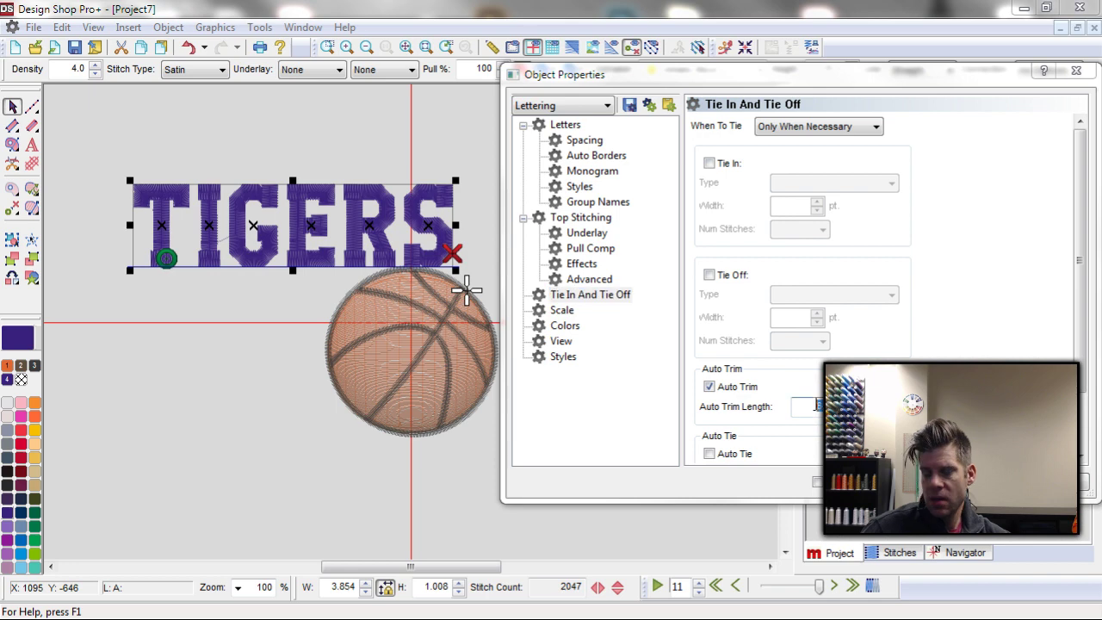
pyautogui.write('2')
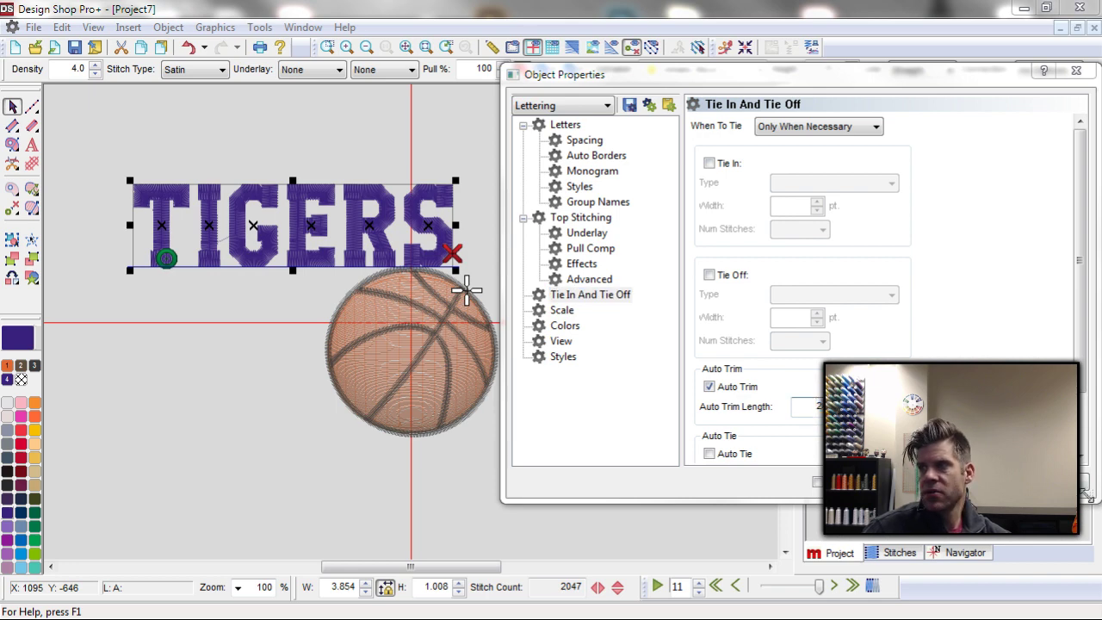
pyautogui.press('Return')
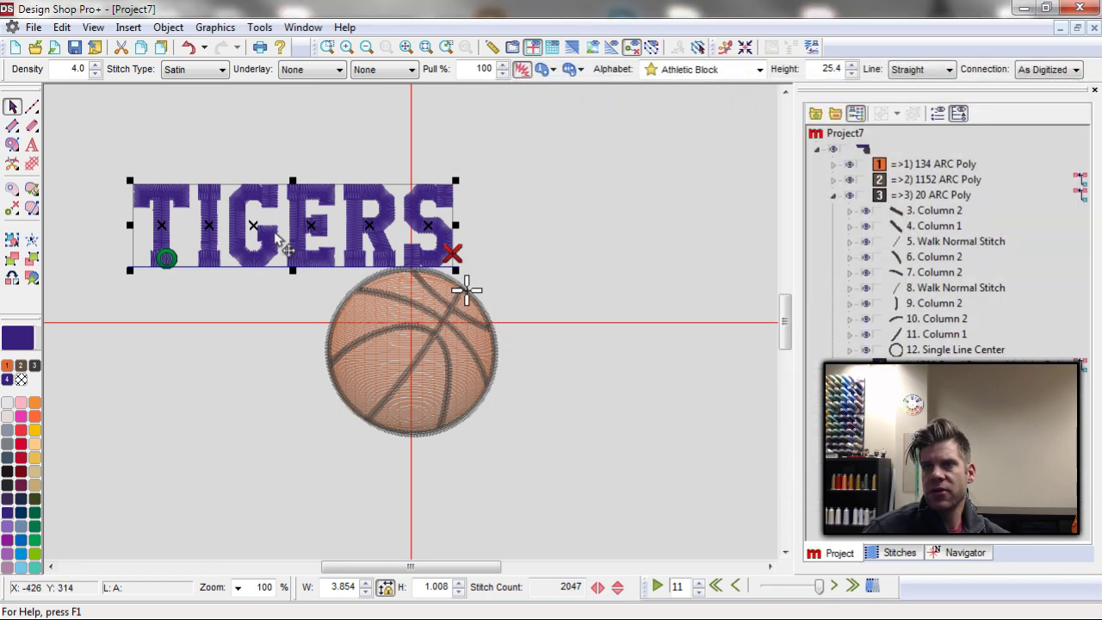
# - Centre TIGERS over the basketball and switch its line type to Envelope
pyautogui.moveTo(295, 226); pyautogui.dragTo(414, 222)
pyautogui.doubleClick(414, 222)
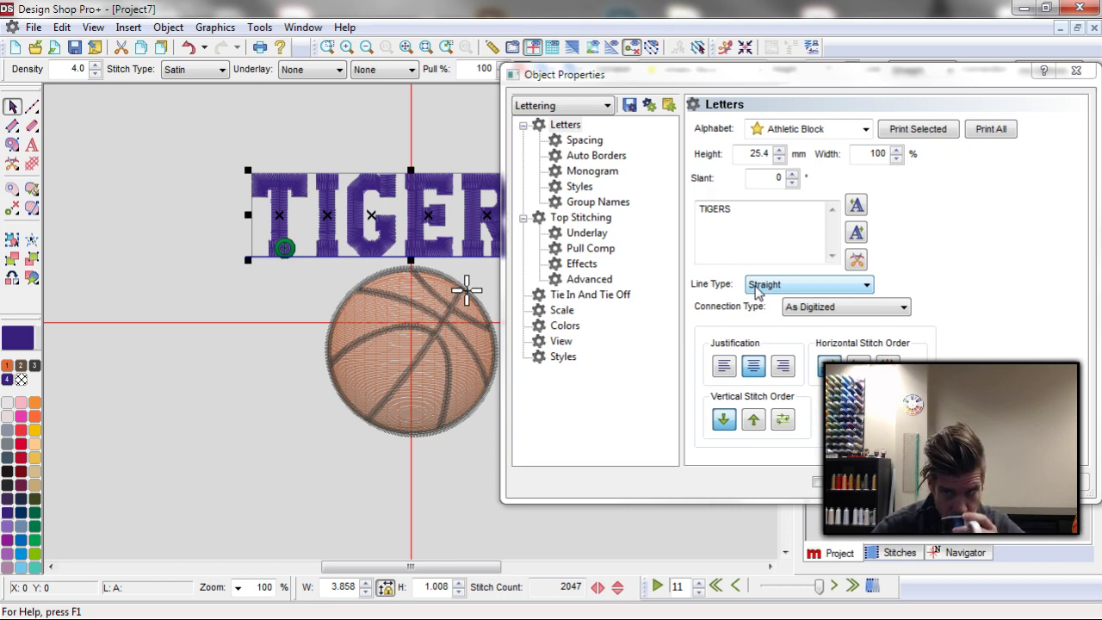
pyautogui.click(807, 287)
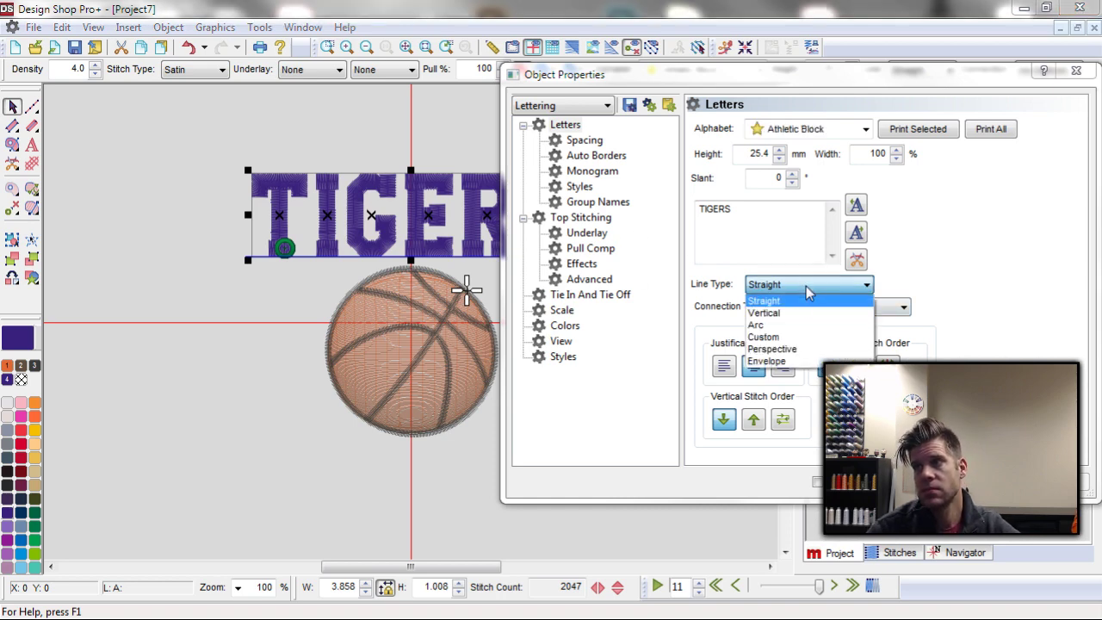
pyautogui.click(805, 360)
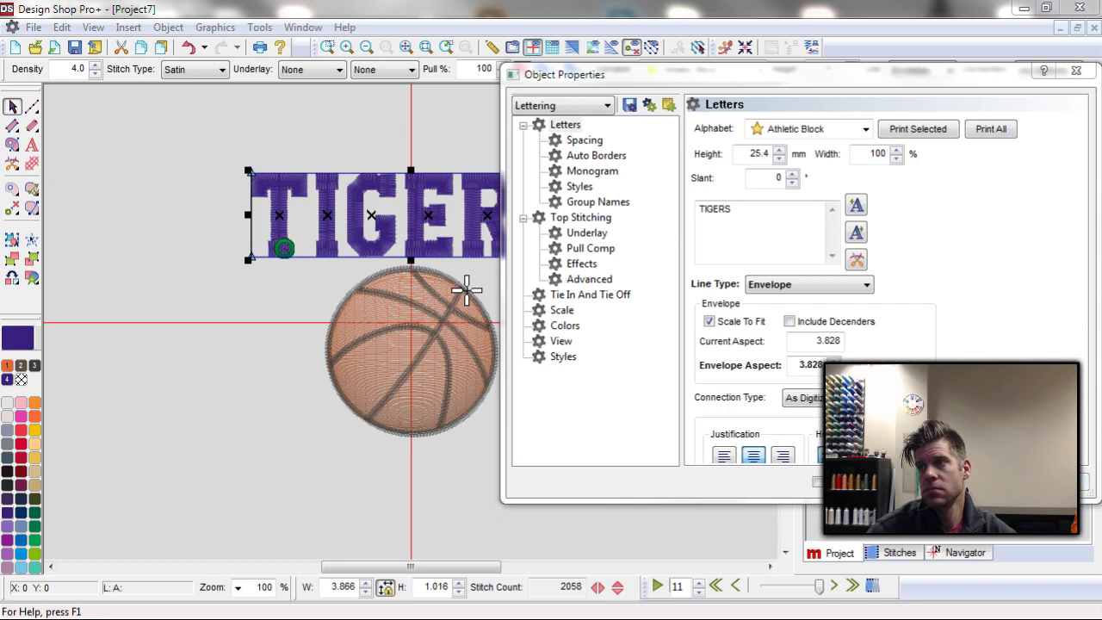
pyautogui.click(844, 482)
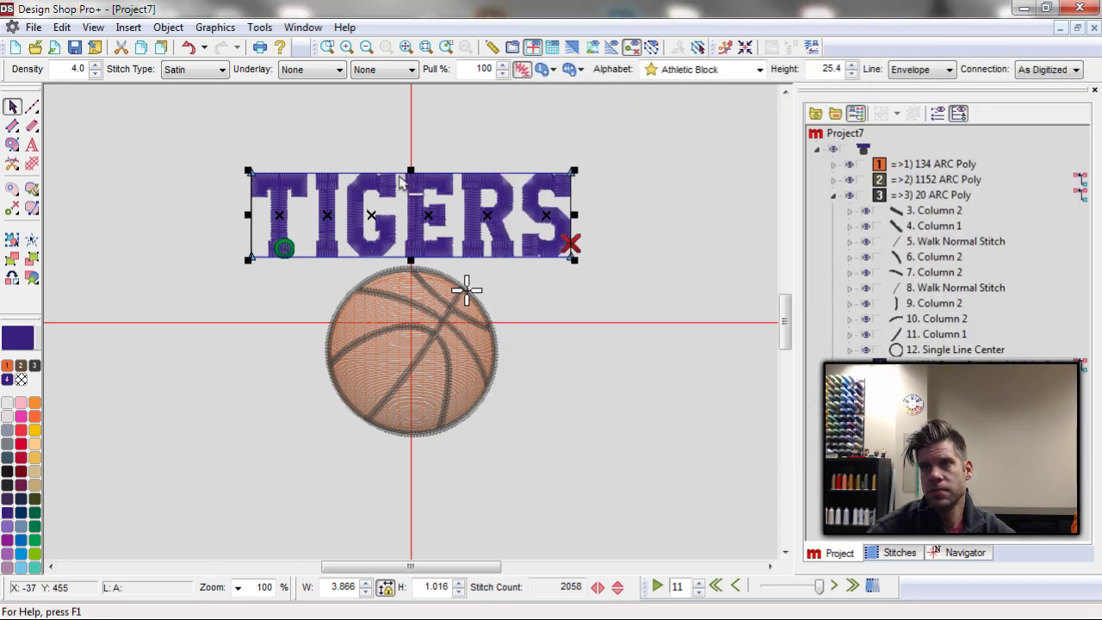
# - Drag the envelope handles to arch TIGERS, then settle it just above the ball
pyautogui.moveTo(398, 176); pyautogui.dragTo(410, 141)
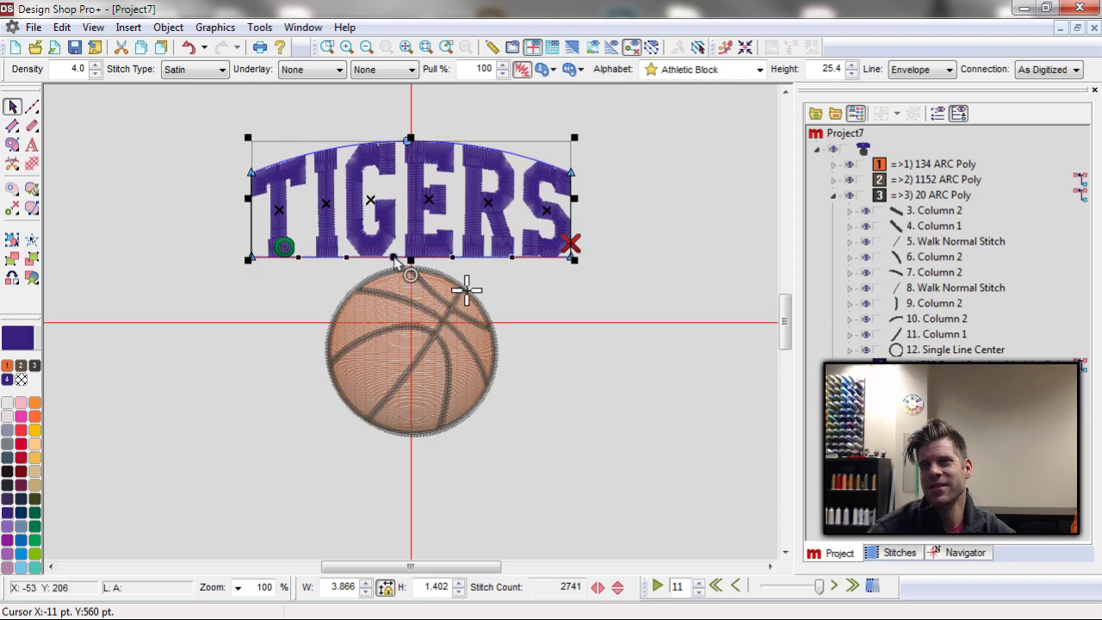
pyautogui.moveTo(411, 260); pyautogui.dragTo(410, 226)
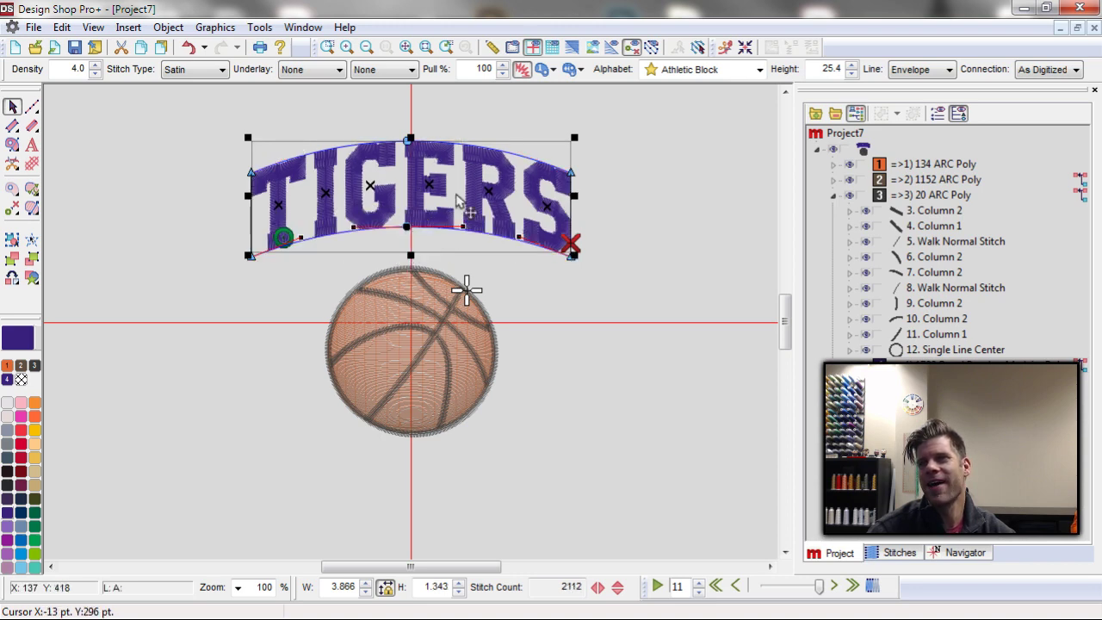
pyautogui.moveTo(562, 155); pyautogui.dragTo(568, 197)
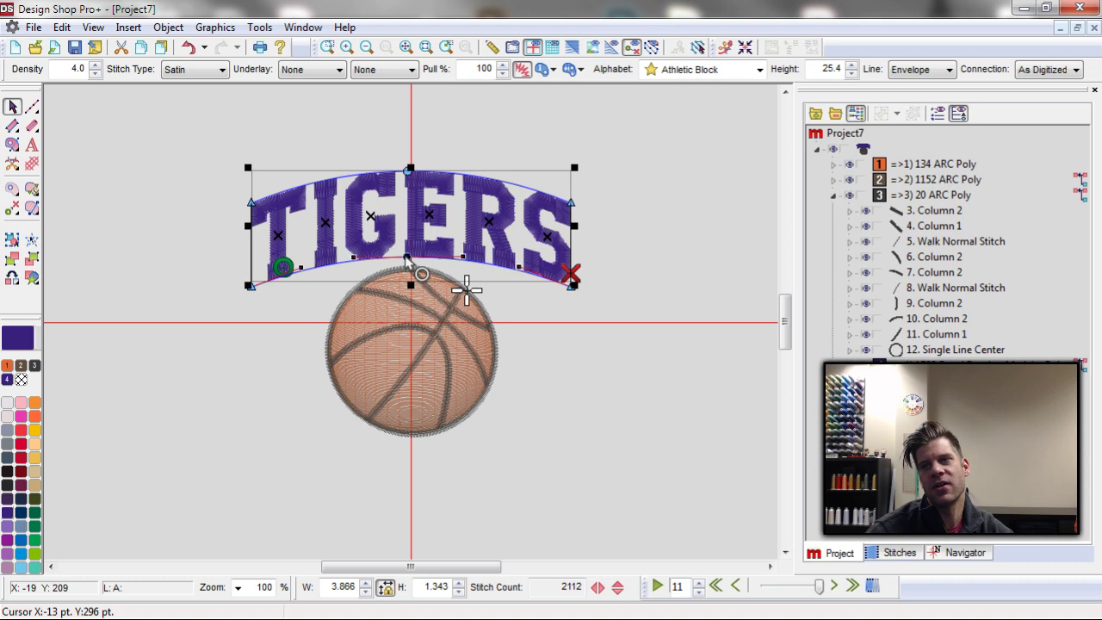
pyautogui.click(413, 261)
pyautogui.click(413, 261)
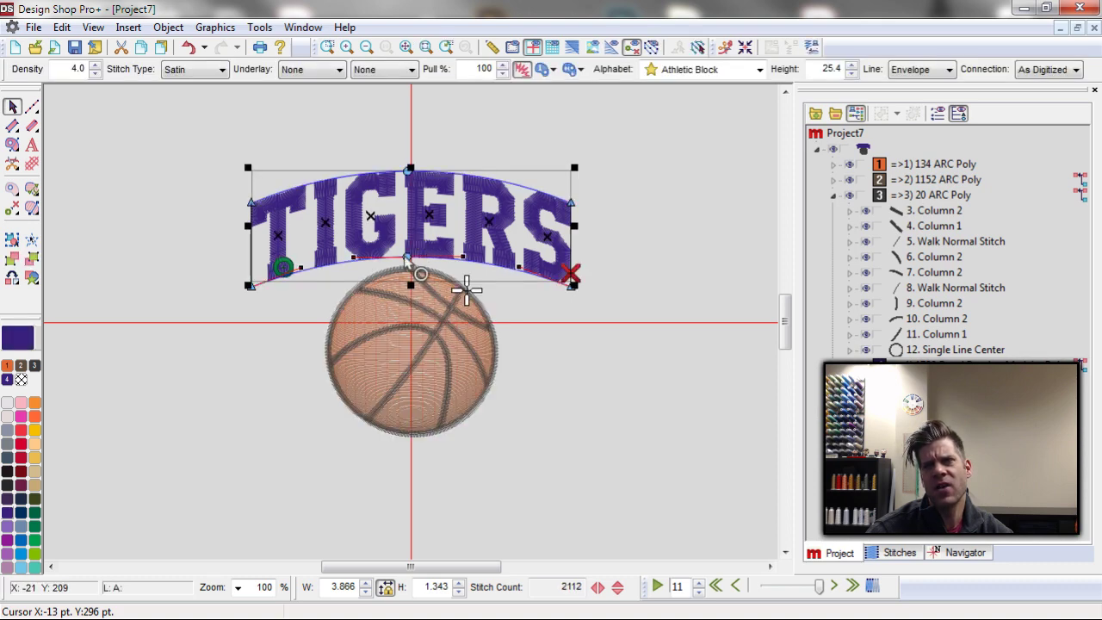
pyautogui.moveTo(406, 258); pyautogui.dragTo(409, 242)
pyautogui.click(409, 171)
pyautogui.moveTo(409, 172); pyautogui.dragTo(410, 159)
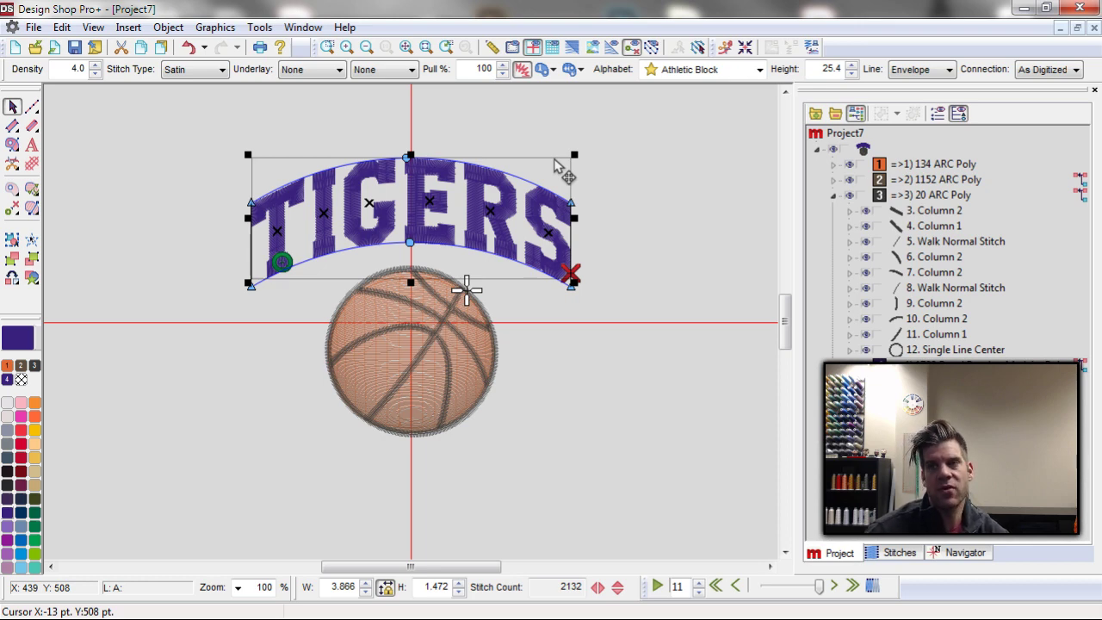
pyautogui.click(557, 166)
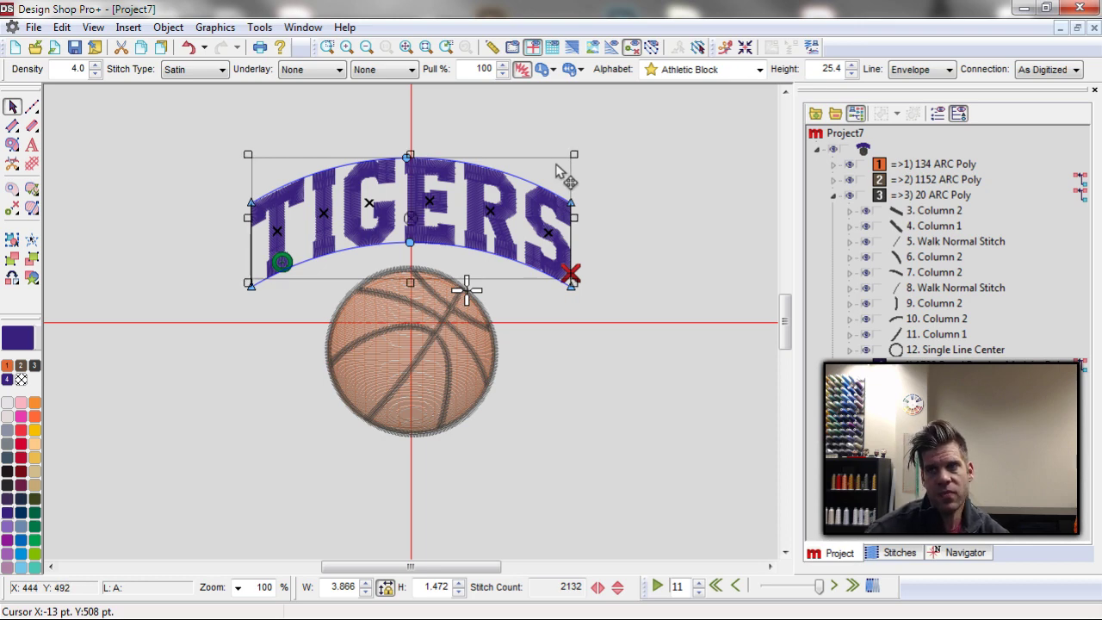
pyautogui.moveTo(556, 164); pyautogui.dragTo(557, 170)
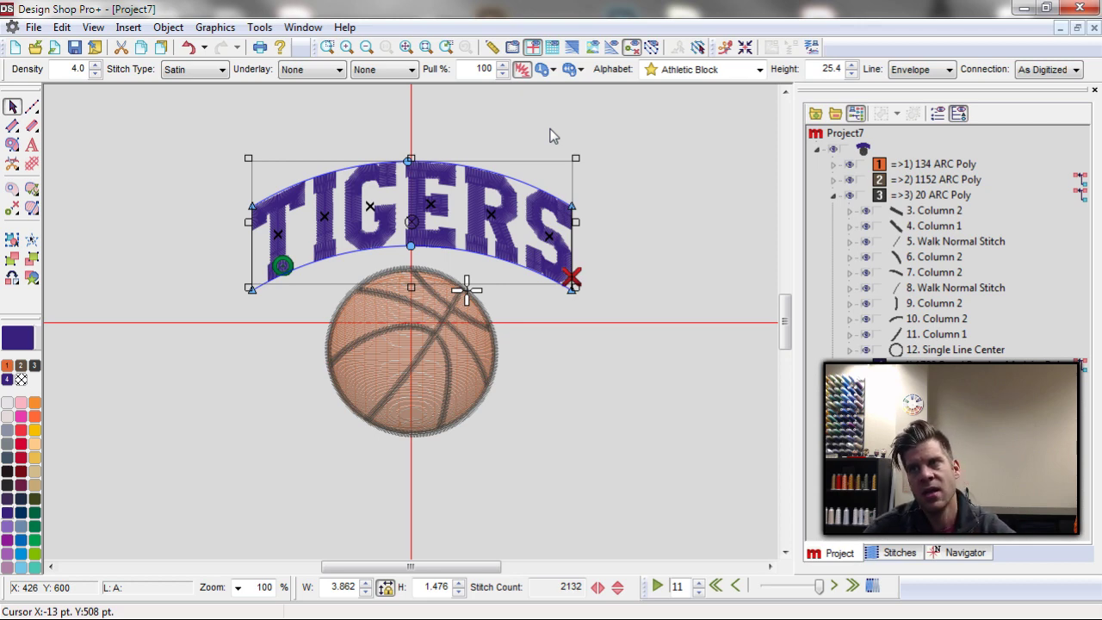
# - Choose Edge Walk underlay for TIGERS, then enable auto-underlay and review its range settings
pyautogui.doubleClick(568, 196)
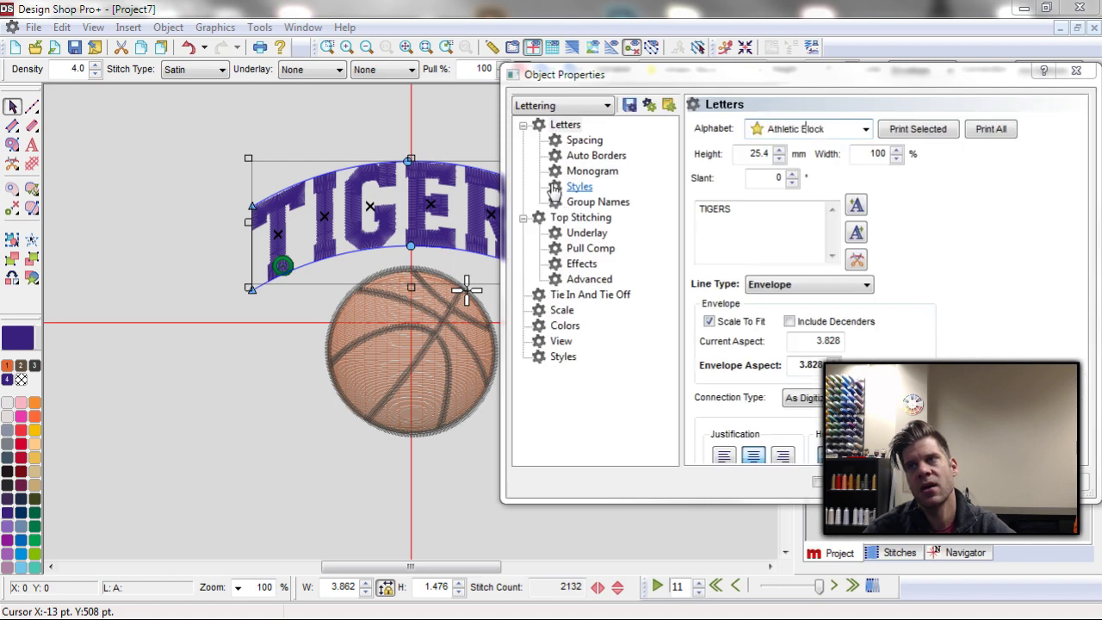
pyautogui.click(587, 233)
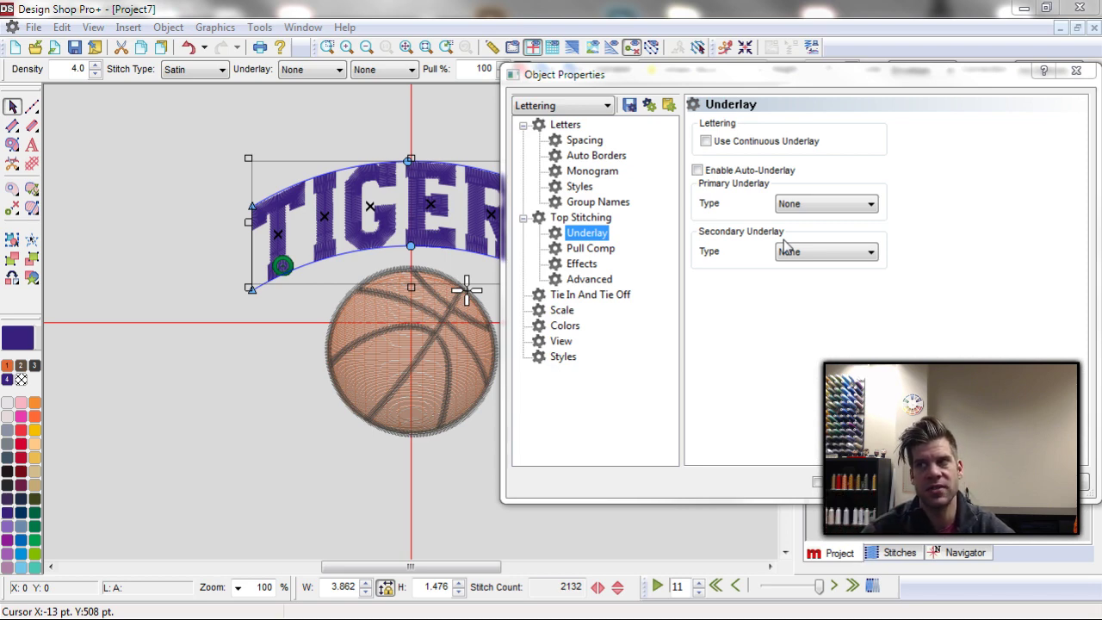
pyautogui.click(846, 205)
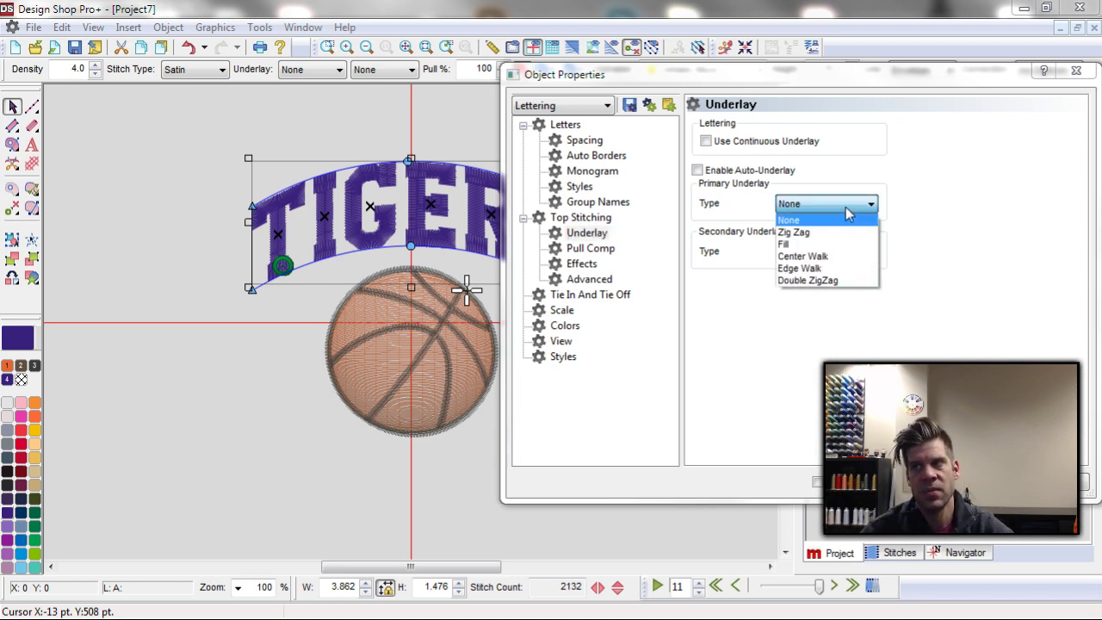
pyautogui.click(832, 270)
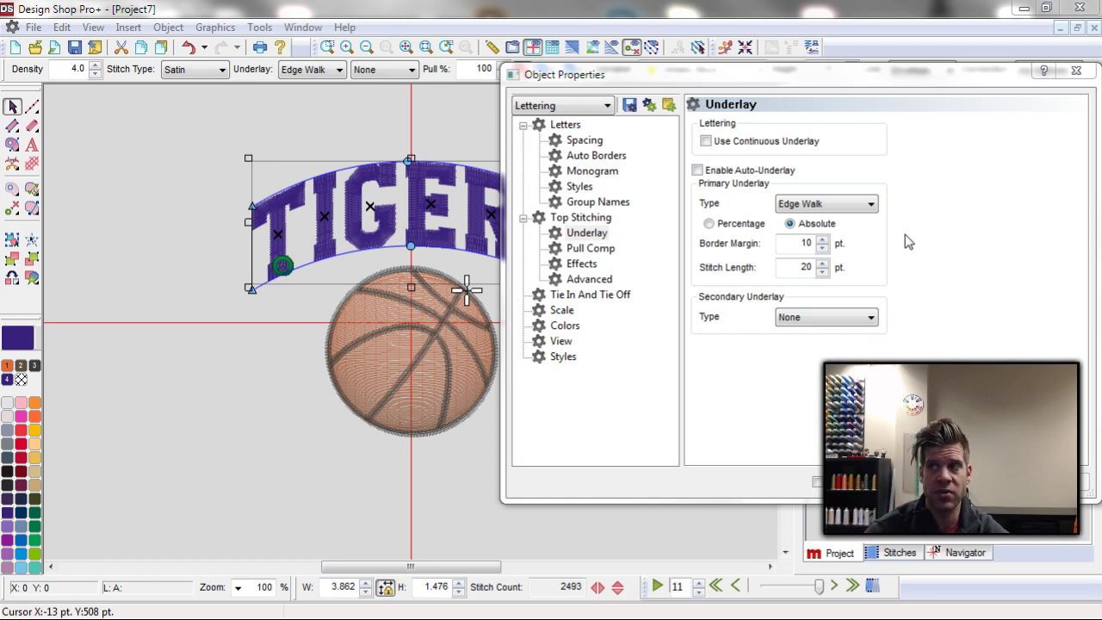
pyautogui.click(697, 170)
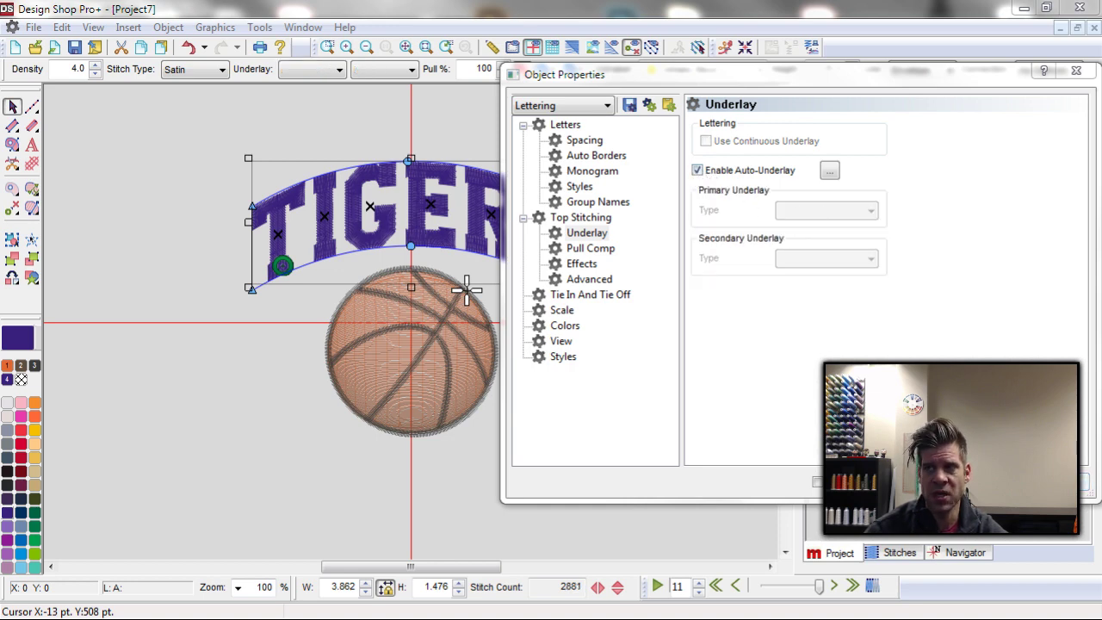
pyautogui.click(830, 171)
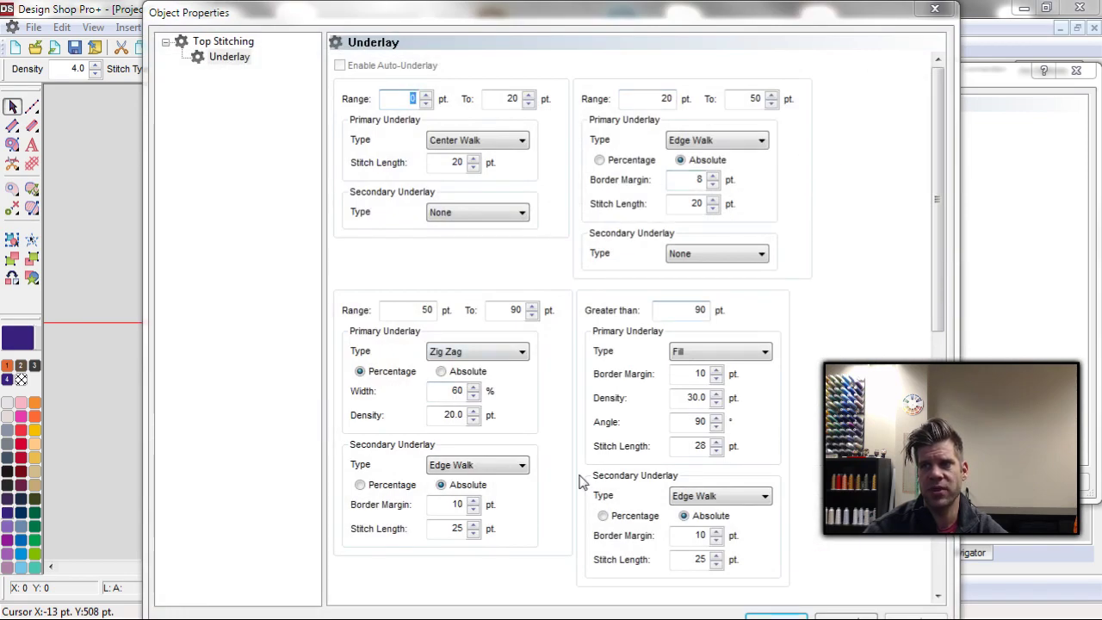
pyautogui.click(933, 11)
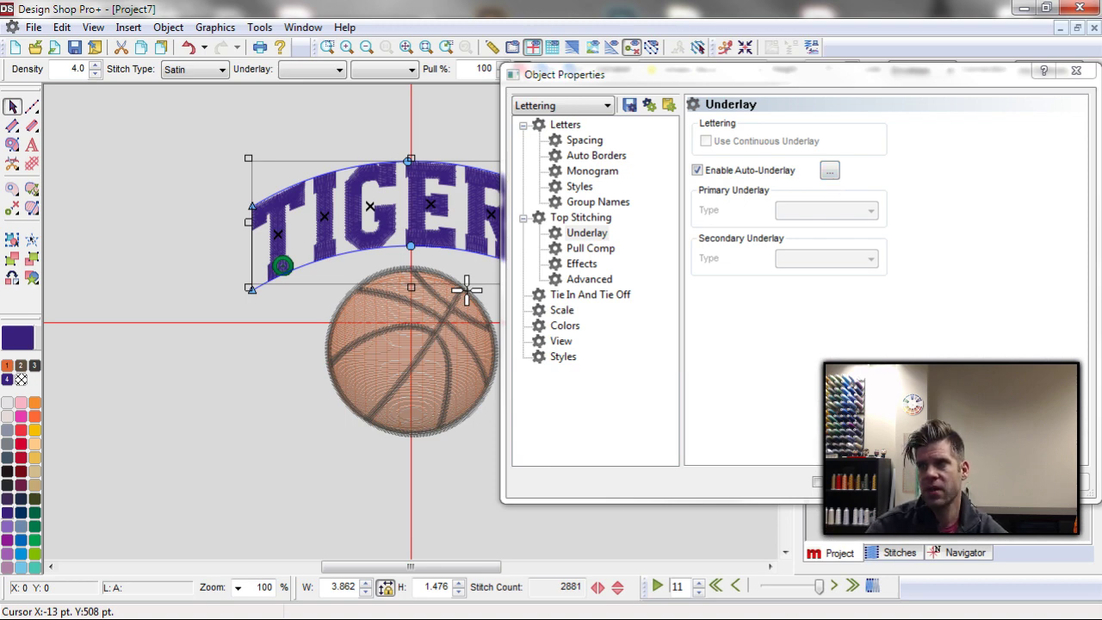
pyautogui.press('Return')
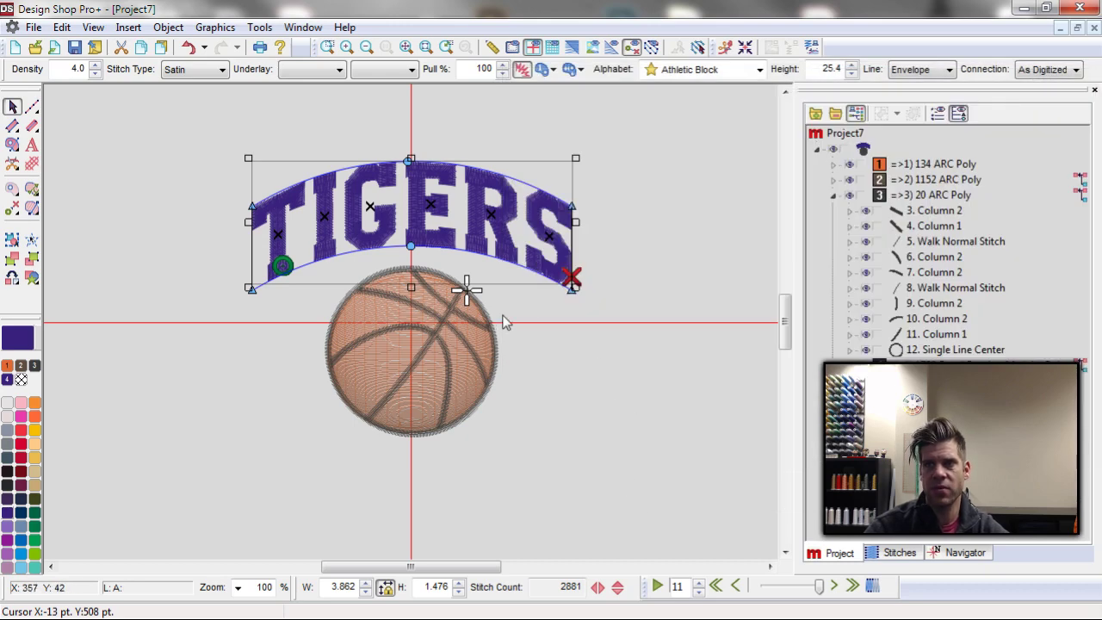
# - Turn on tie-in and tie-off for TIGERS, with tie-in width 7 and 3 stitches
pyautogui.doubleClick(526, 283)
pyautogui.click(589, 295)
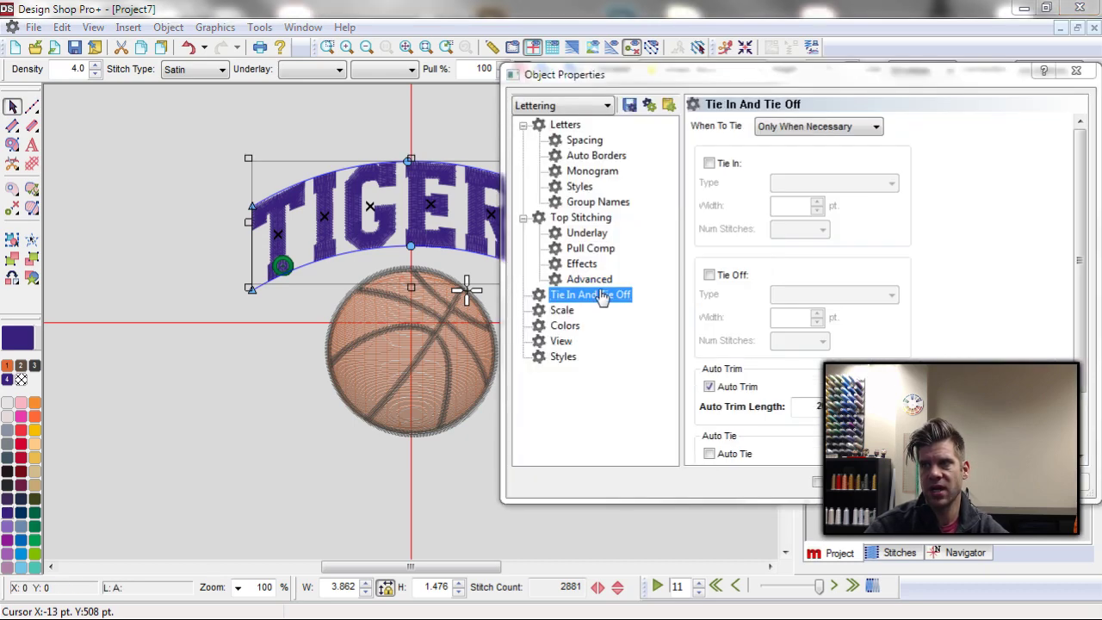
pyautogui.click(730, 164)
pyautogui.click(729, 275)
pyautogui.click(816, 201)
pyautogui.click(812, 229)
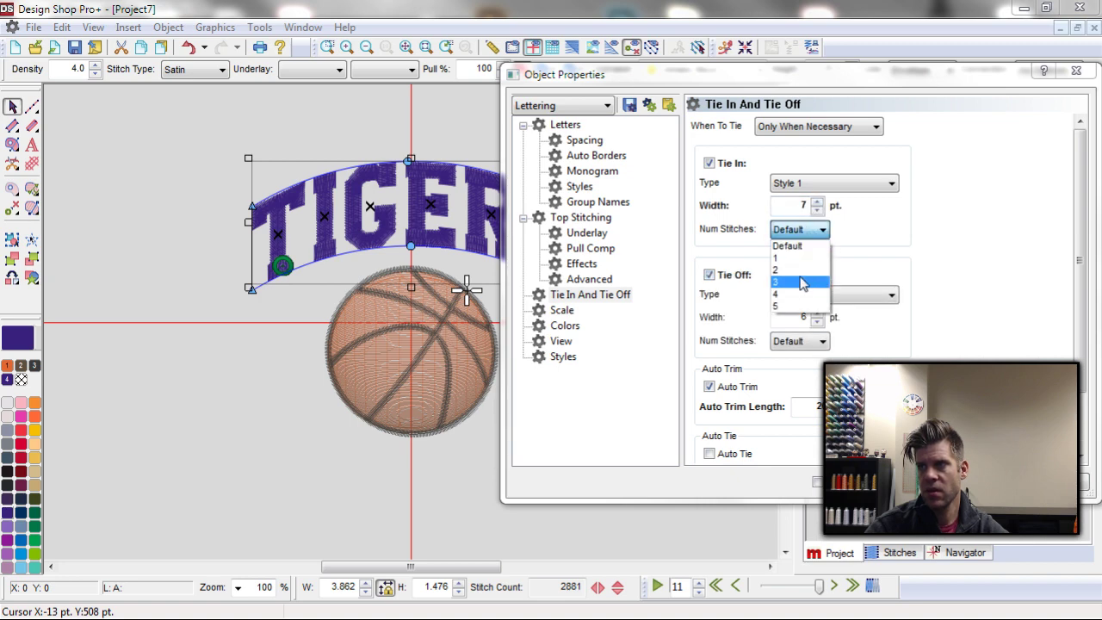
pyautogui.click(800, 282)
pyautogui.click(1055, 482)
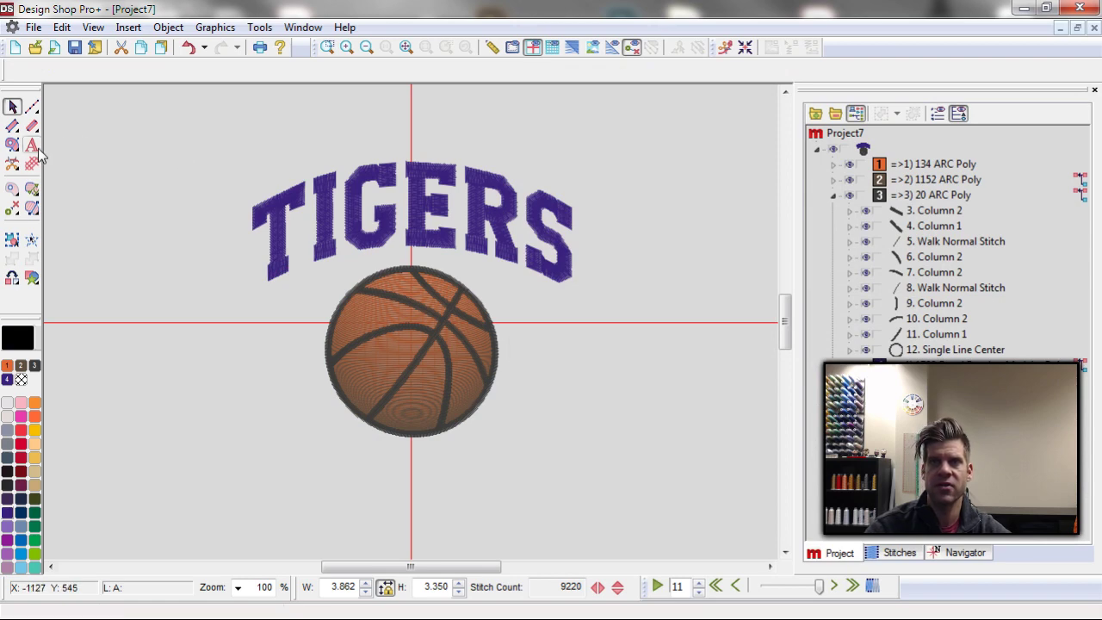
# - Copy TIGERS below the basketball and give the copy a Straight line type
pyautogui.click(438, 256)
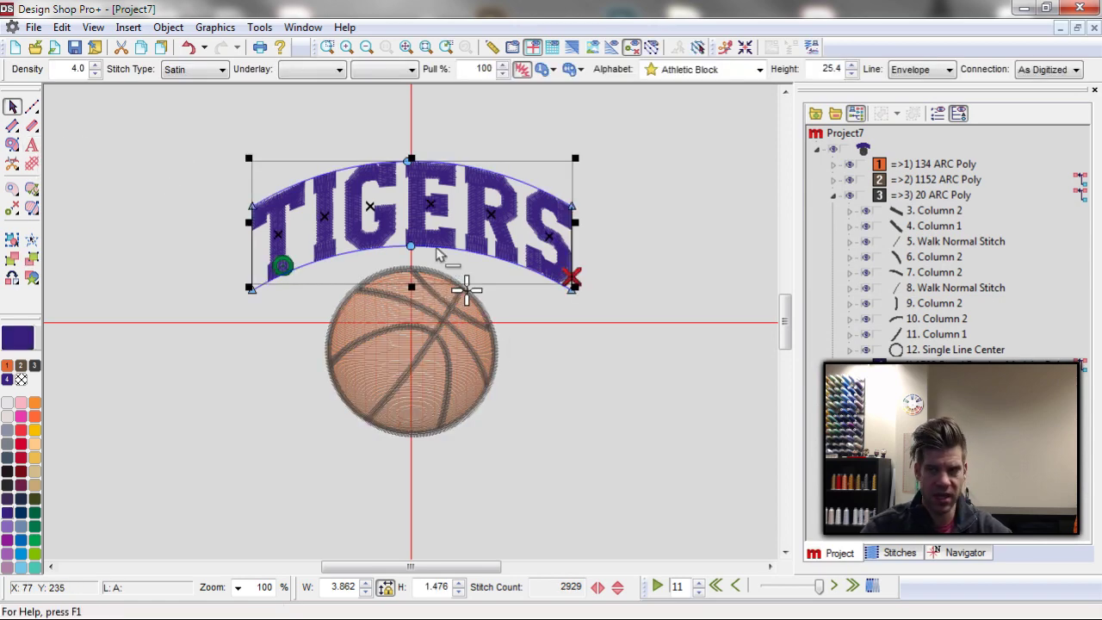
pyautogui.moveTo(490, 280); pyautogui.dragTo(502, 537)
pyautogui.doubleClick(499, 530)
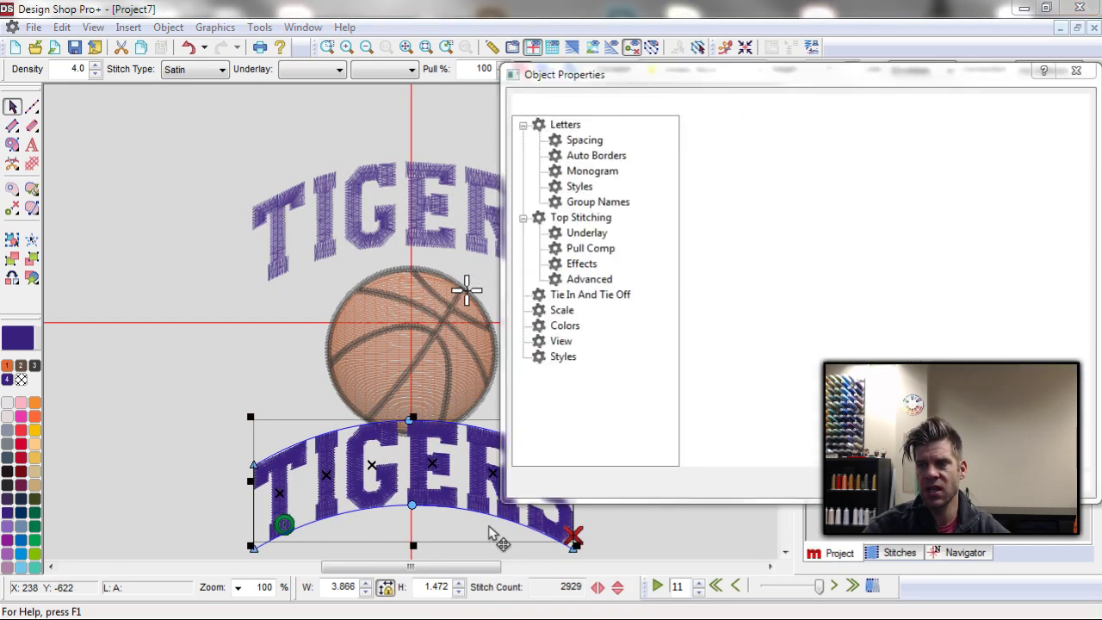
pyautogui.click(814, 285)
pyautogui.click(818, 301)
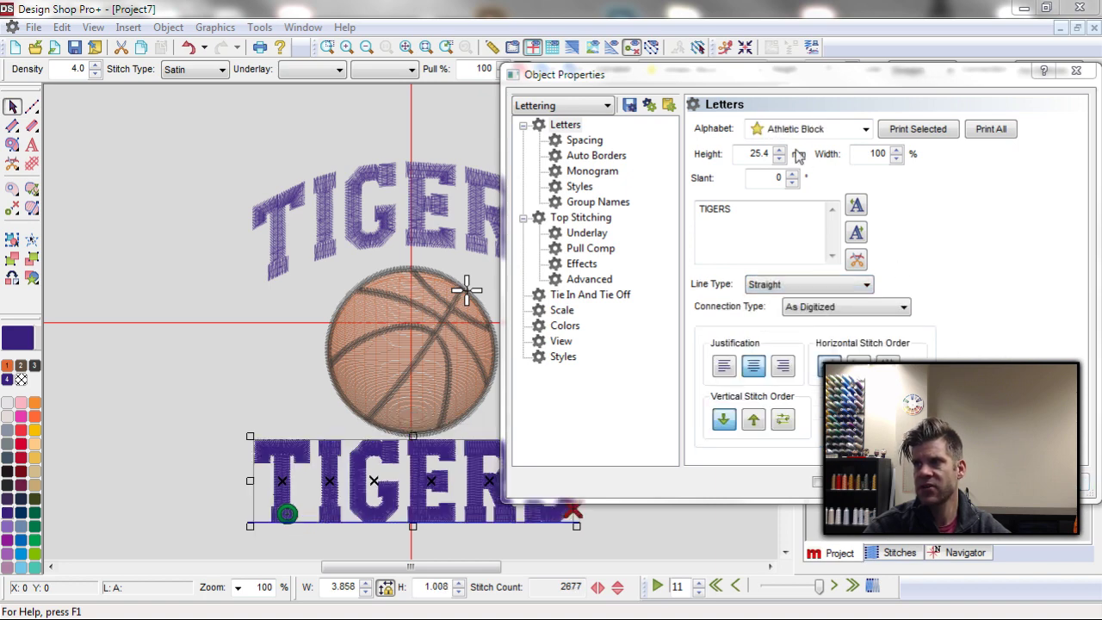
pyautogui.moveTo(769, 153); pyautogui.dragTo(748, 150)
pyautogui.press('Return')
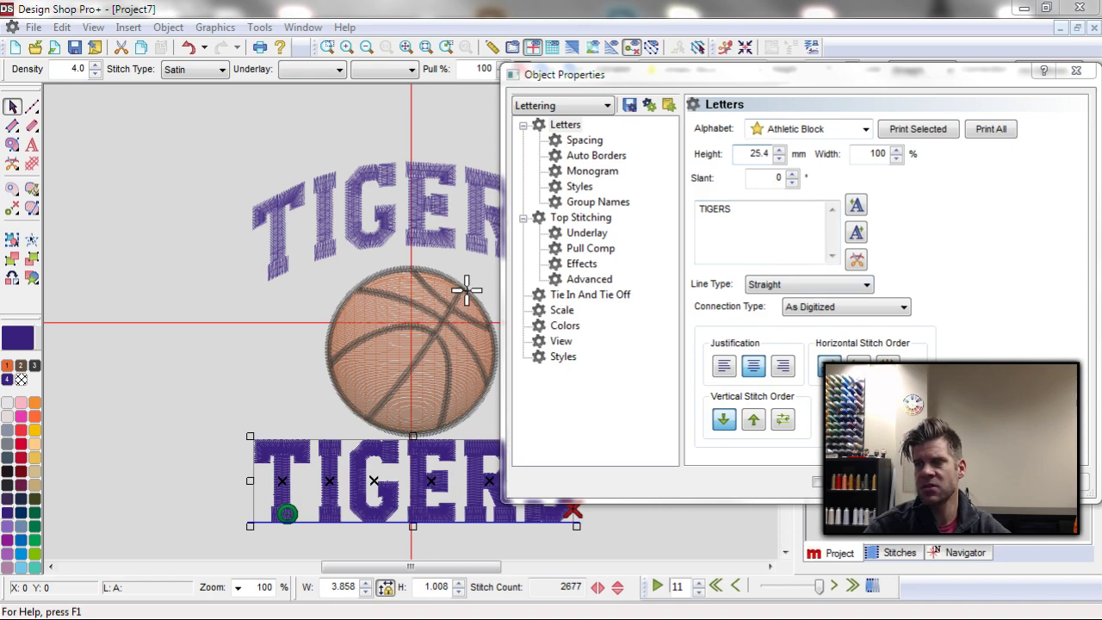
pyautogui.click(260, 26)
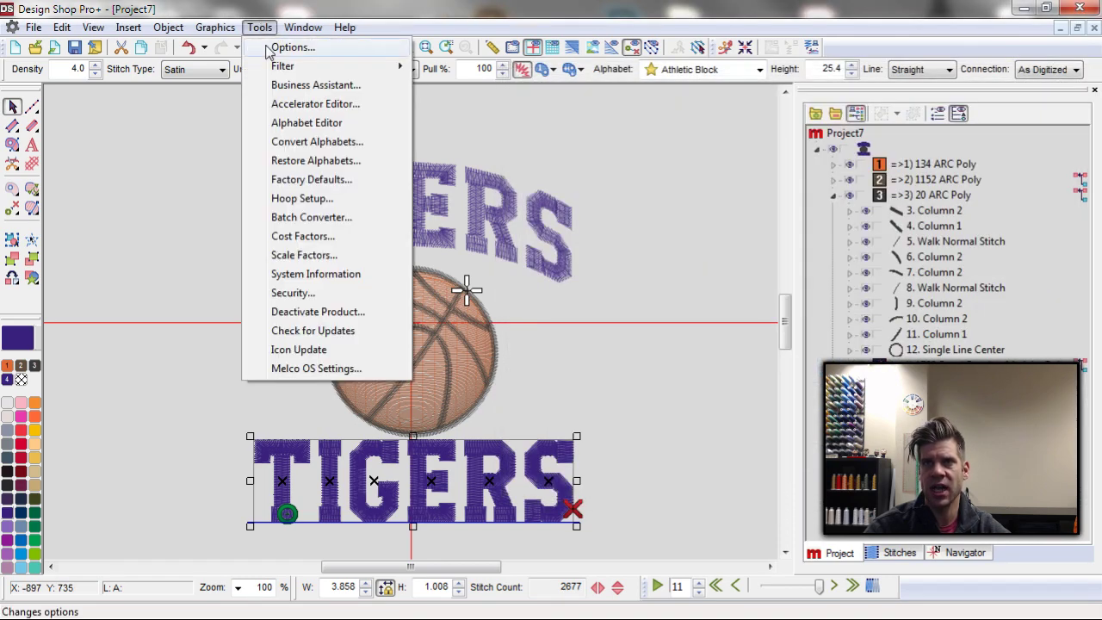
# - In Tools > Options, measure Letter Height in inches and apply the change
pyautogui.click(270, 46)
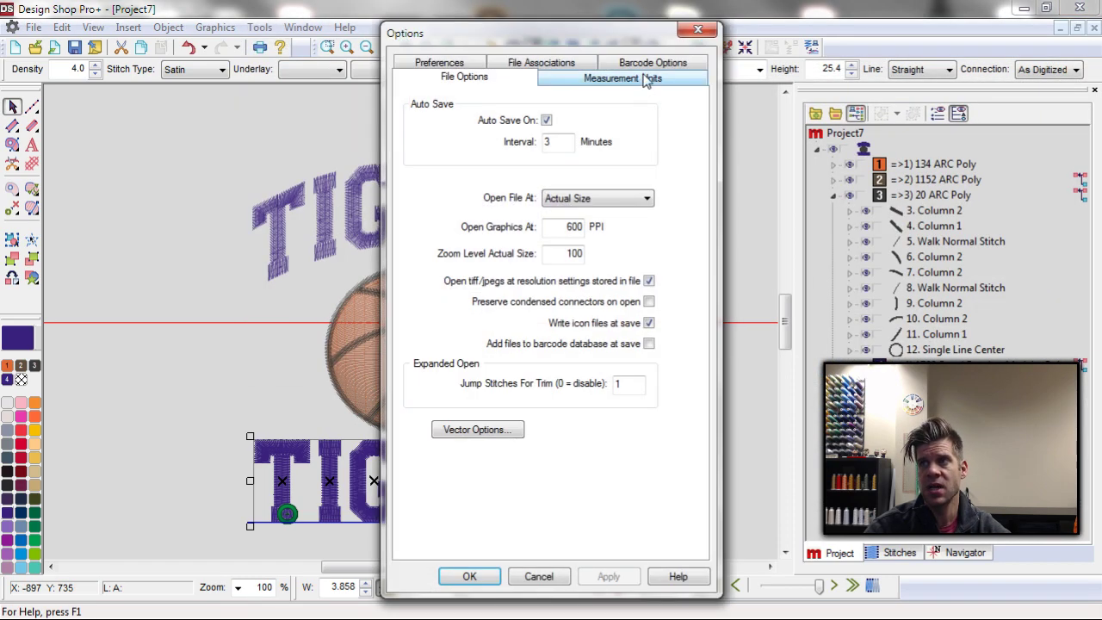
pyautogui.click(647, 77)
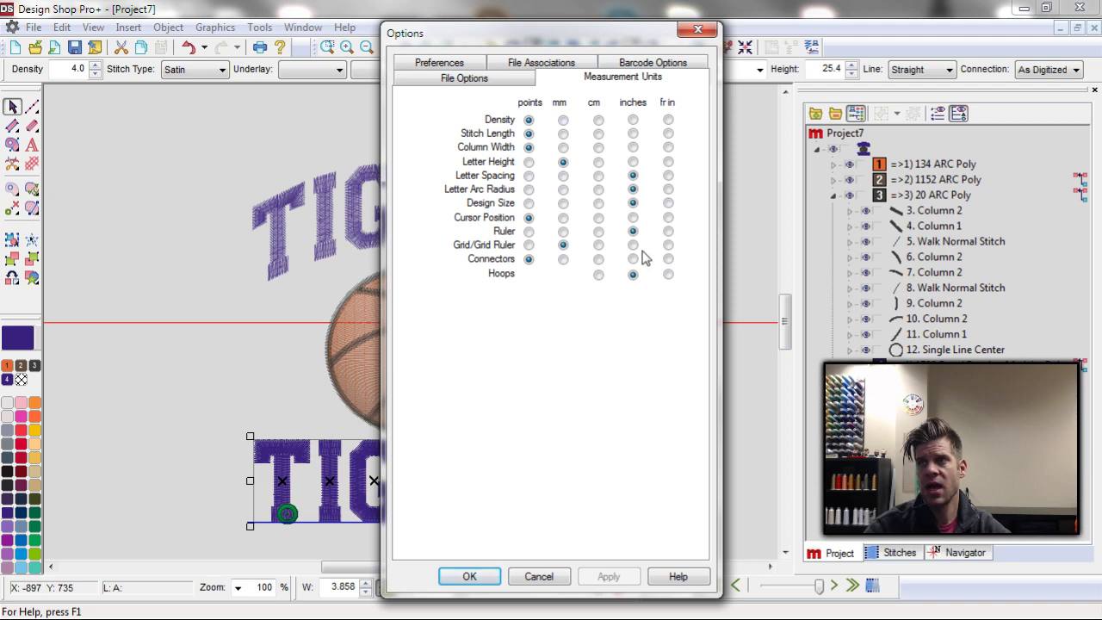
pyautogui.click(632, 162)
pyautogui.click(623, 577)
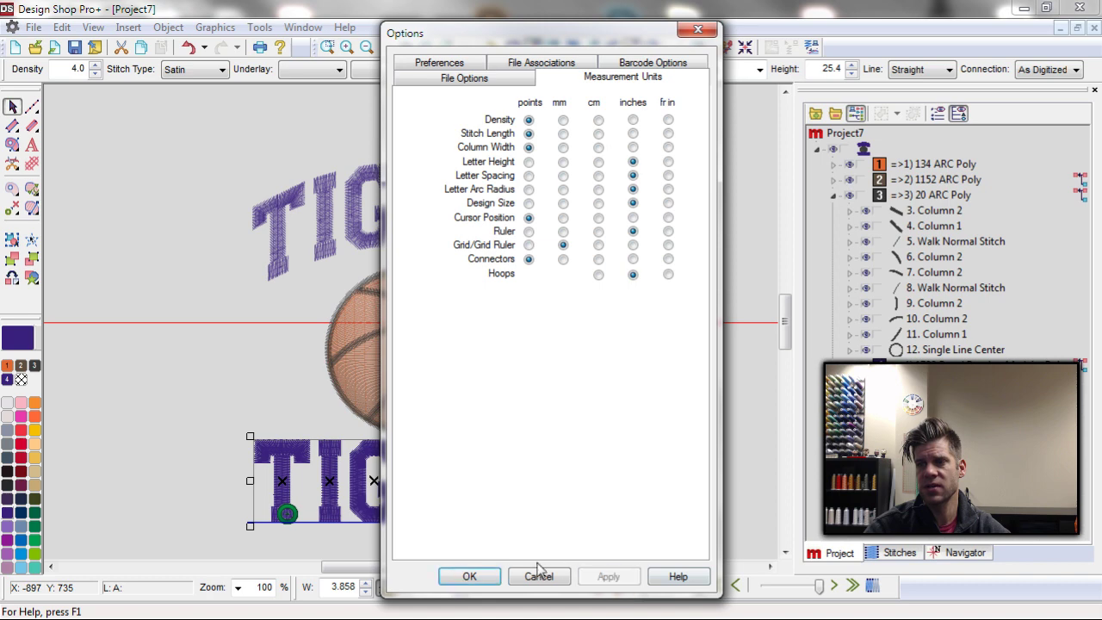
pyautogui.click(494, 581)
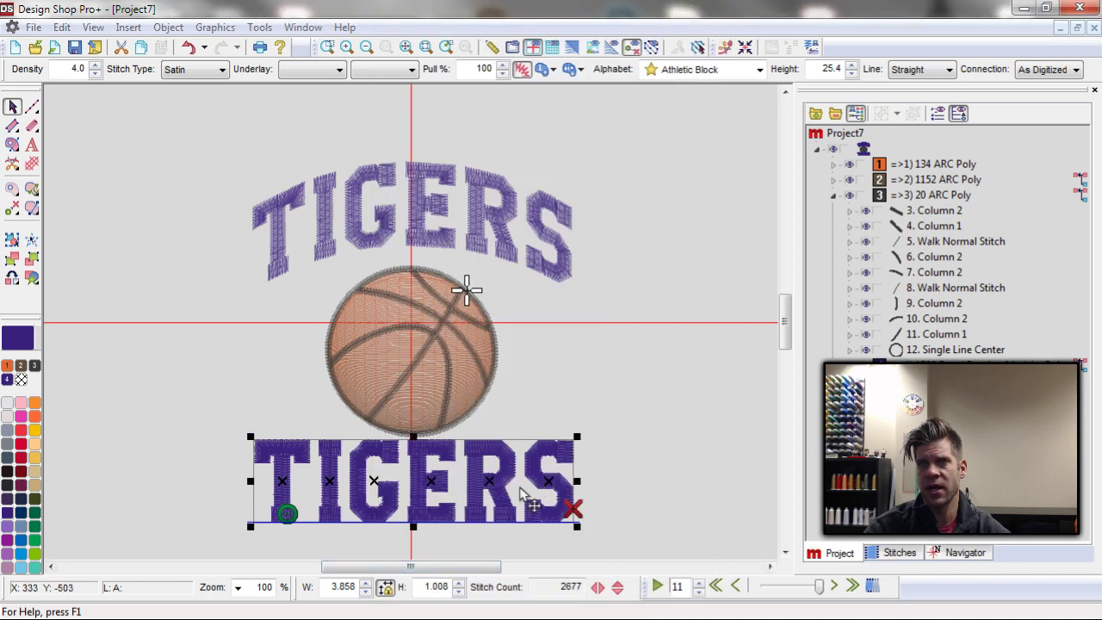
pyautogui.doubleClick(522, 497)
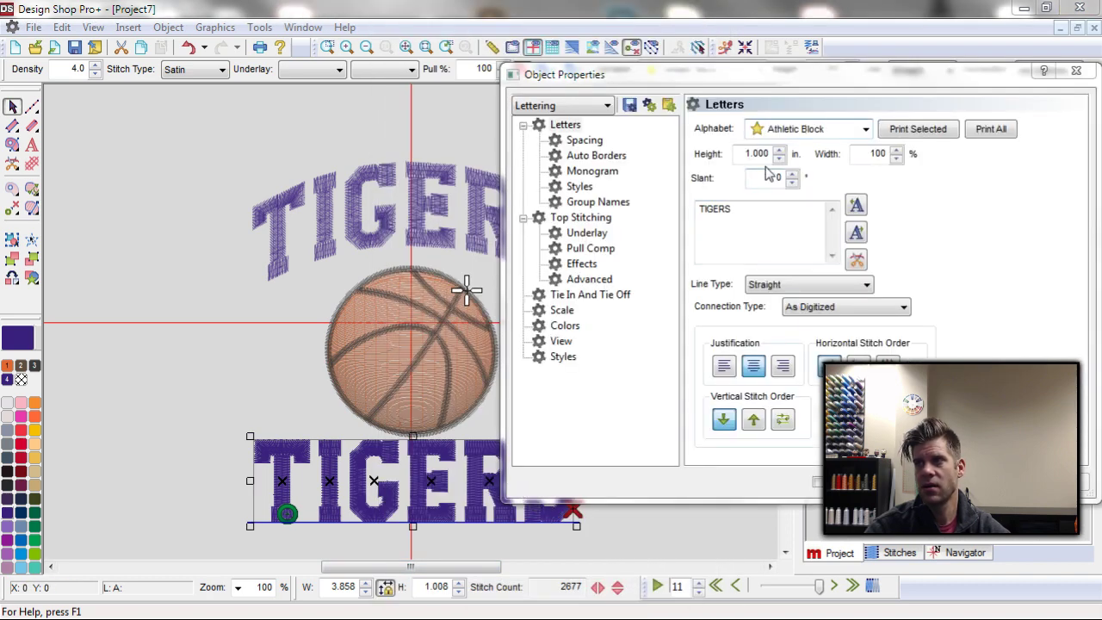
# - Set the lower TIGERS lettering height to 0.75 inches
pyautogui.doubleClick(758, 154)
pyautogui.write('.75')
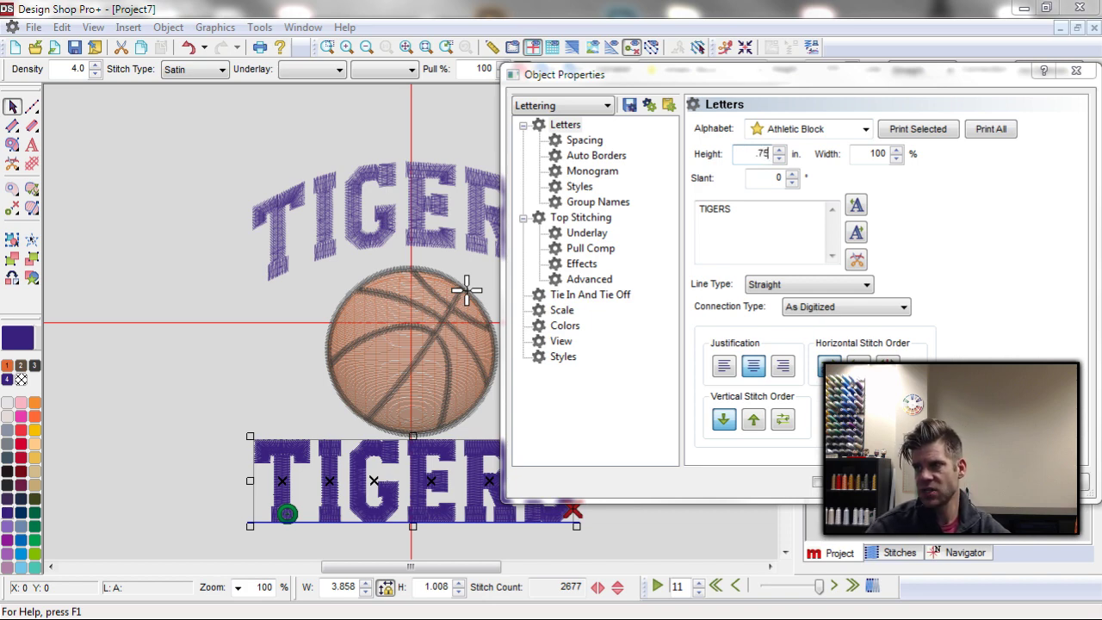
pyautogui.press('Return')
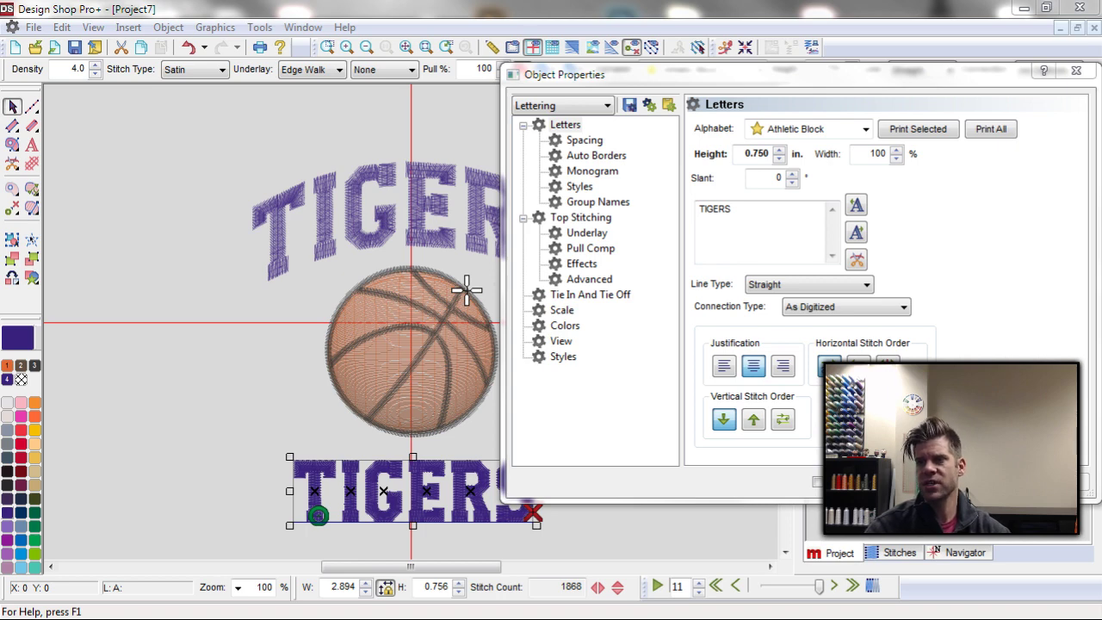
pyautogui.press('Escape')
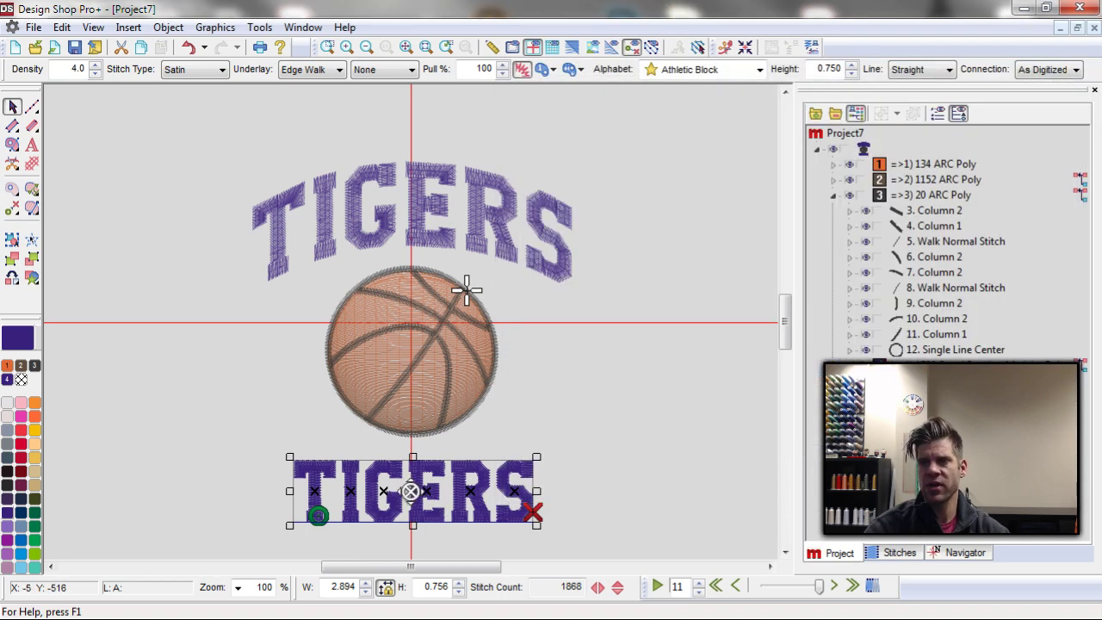
# - Replace the lower lettering's text TIGERS with XNAMEX and apply it
pyautogui.doubleClick(413, 504)
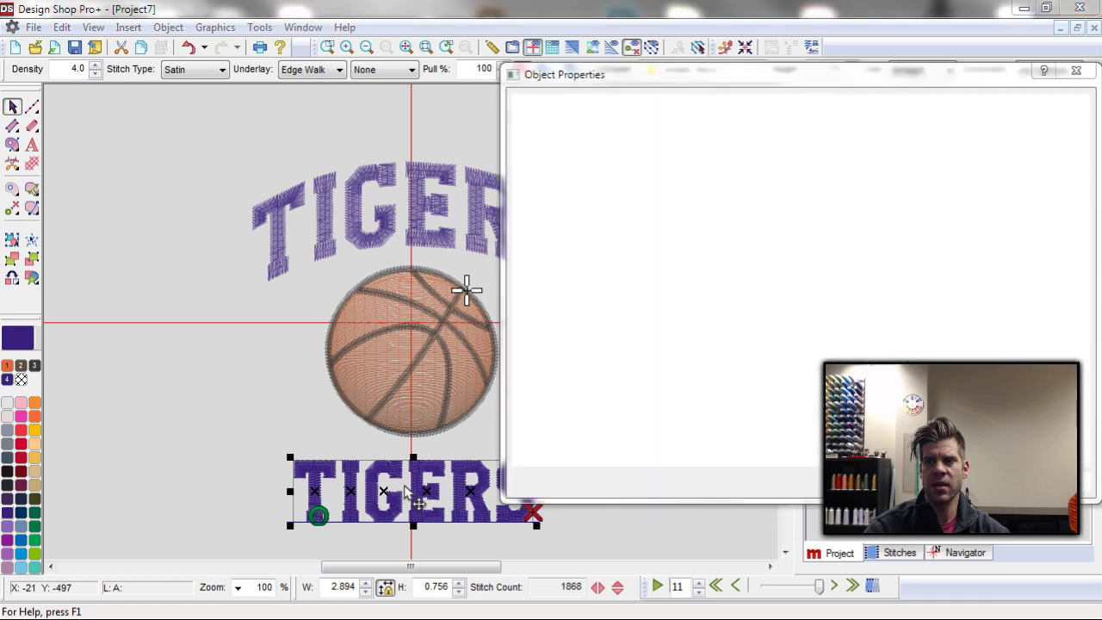
pyautogui.moveTo(761, 223); pyautogui.dragTo(652, 226)
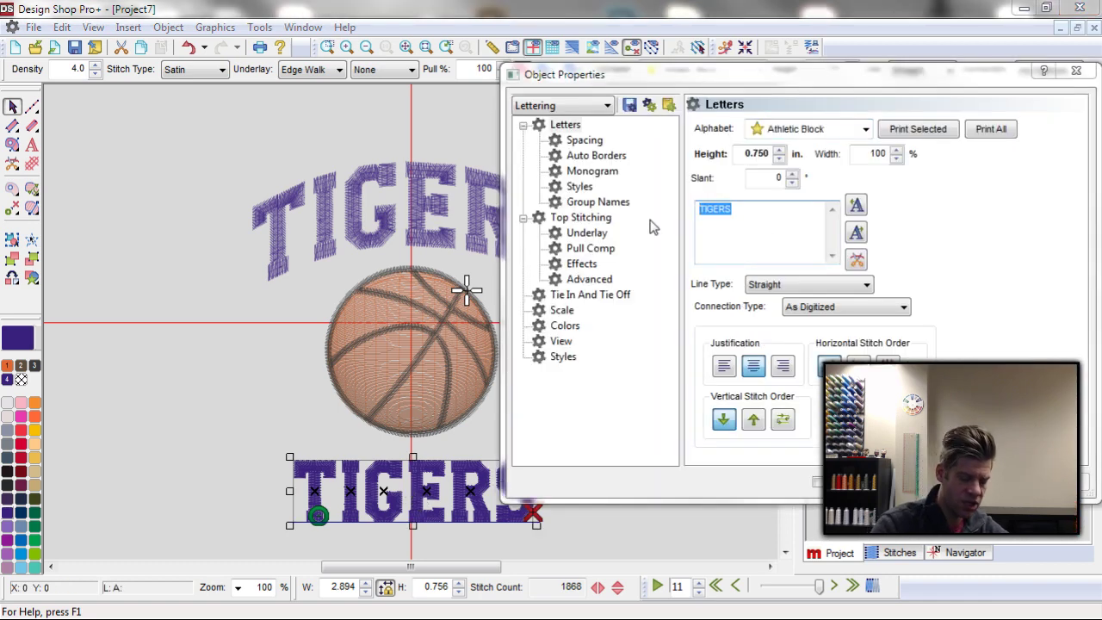
pyautogui.write('XNAME')
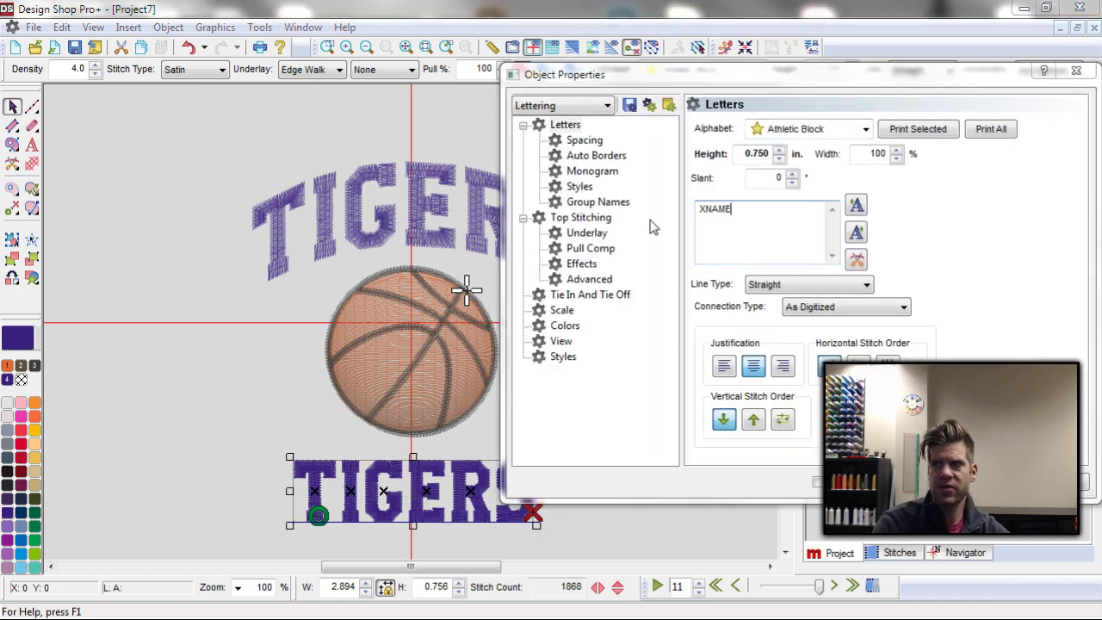
pyautogui.write('X')
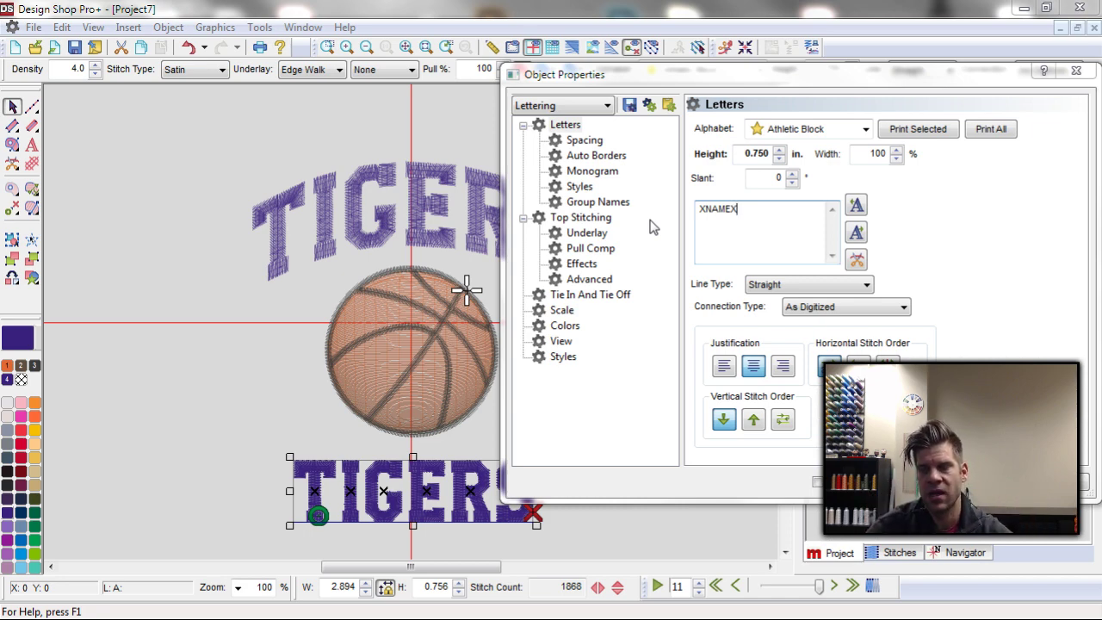
pyautogui.click(1084, 481)
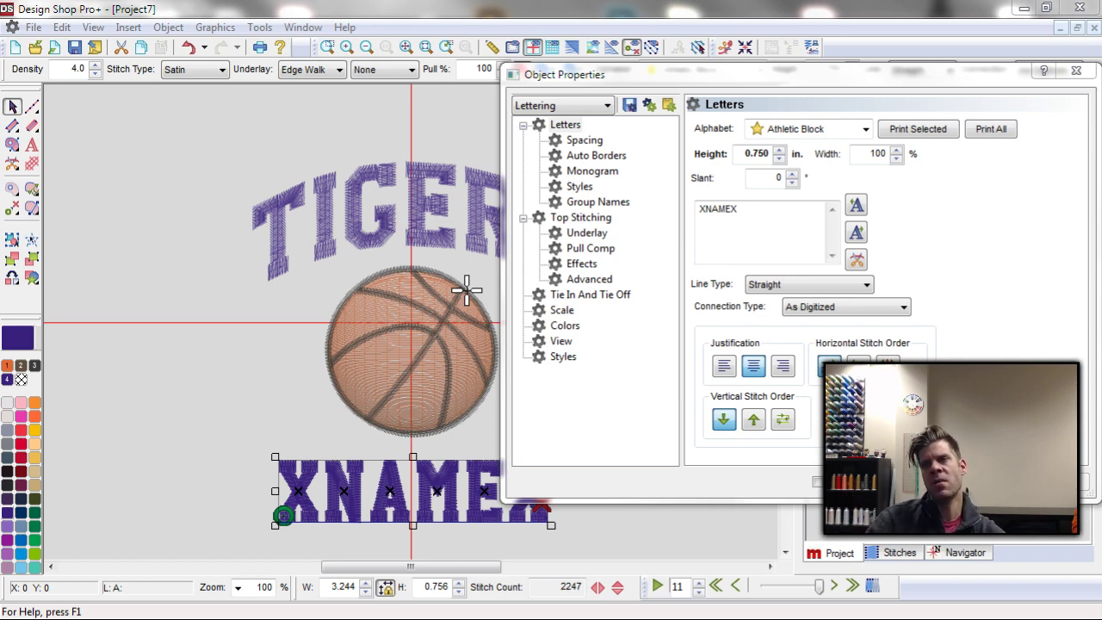
pyautogui.press('Escape')
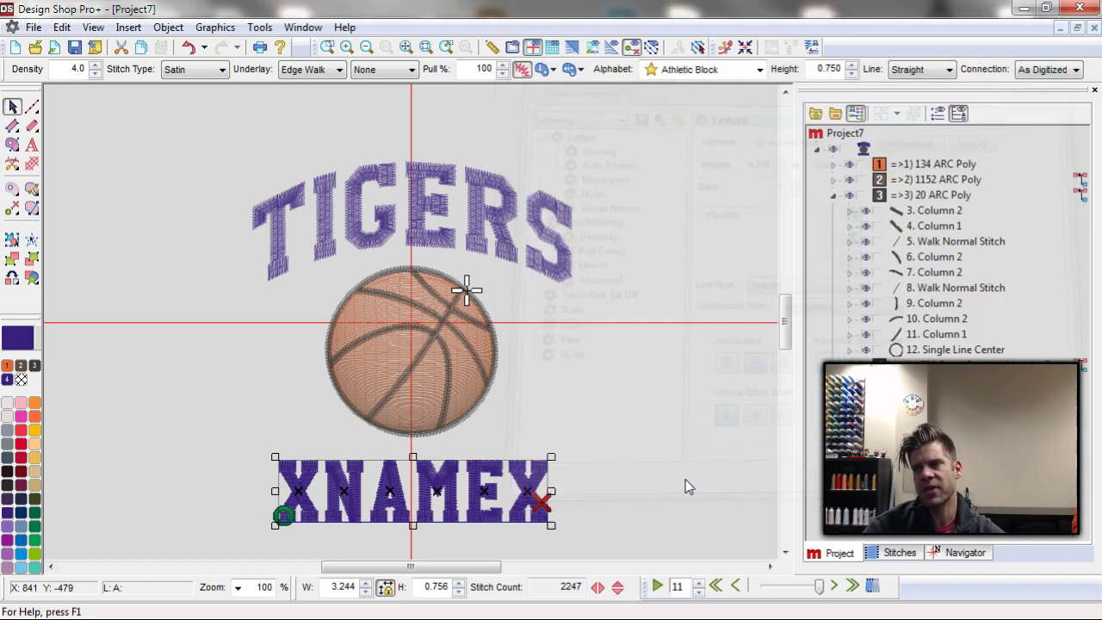
# - Change the lower lettering's text from XNAMEX to XXNAMEX and place it back below the basketball
pyautogui.moveTo(458, 508); pyautogui.dragTo(472, 338)
pyautogui.doubleClick(472, 342)
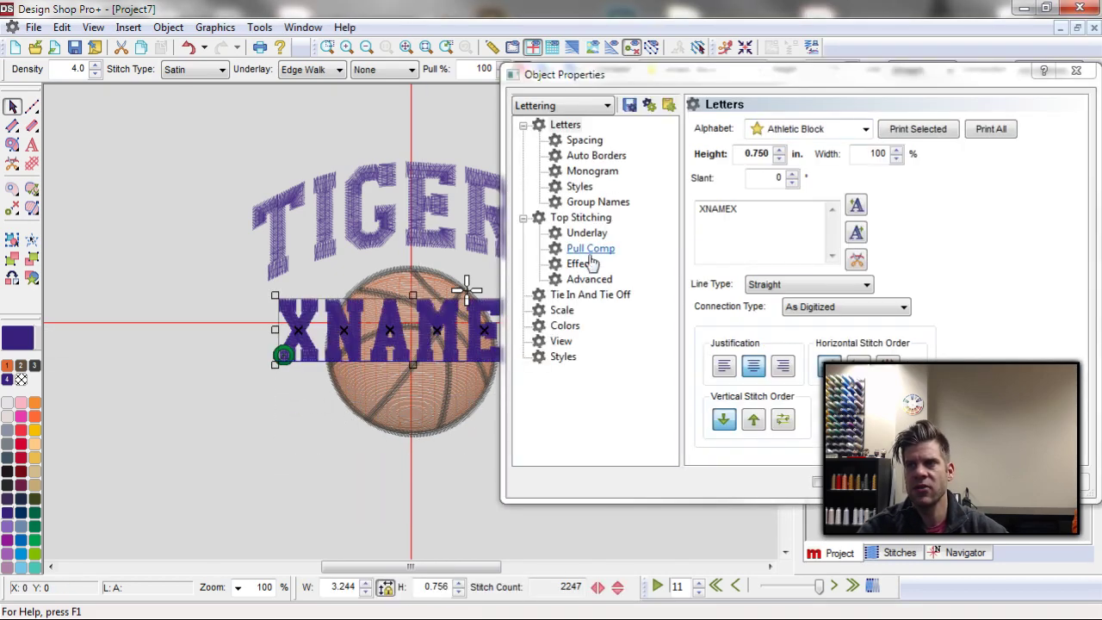
pyautogui.write('XX')
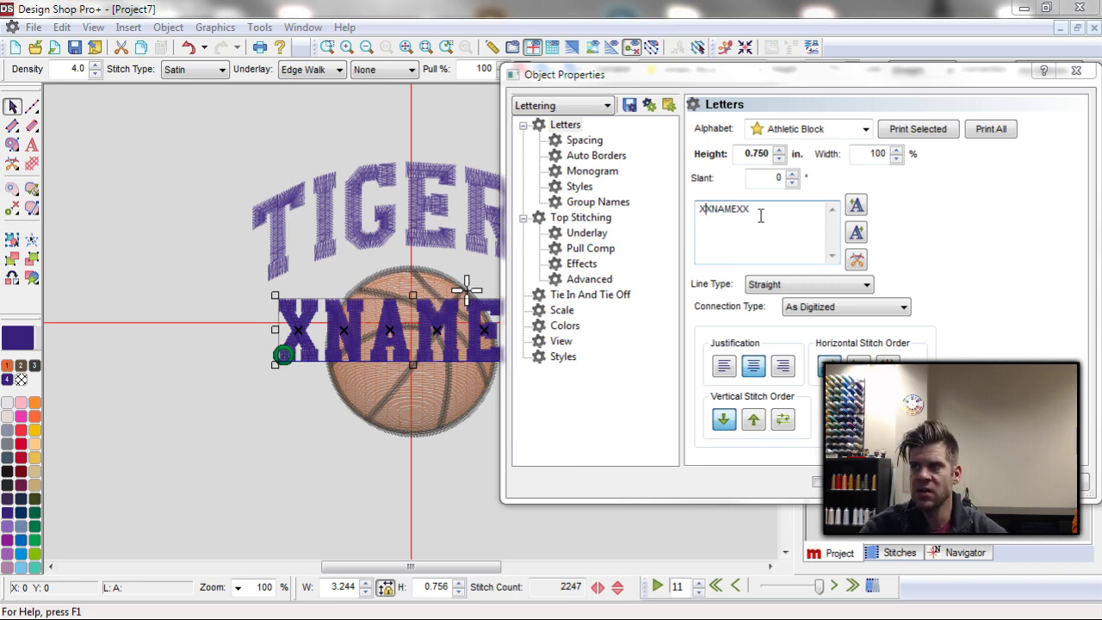
pyautogui.press('Tab')
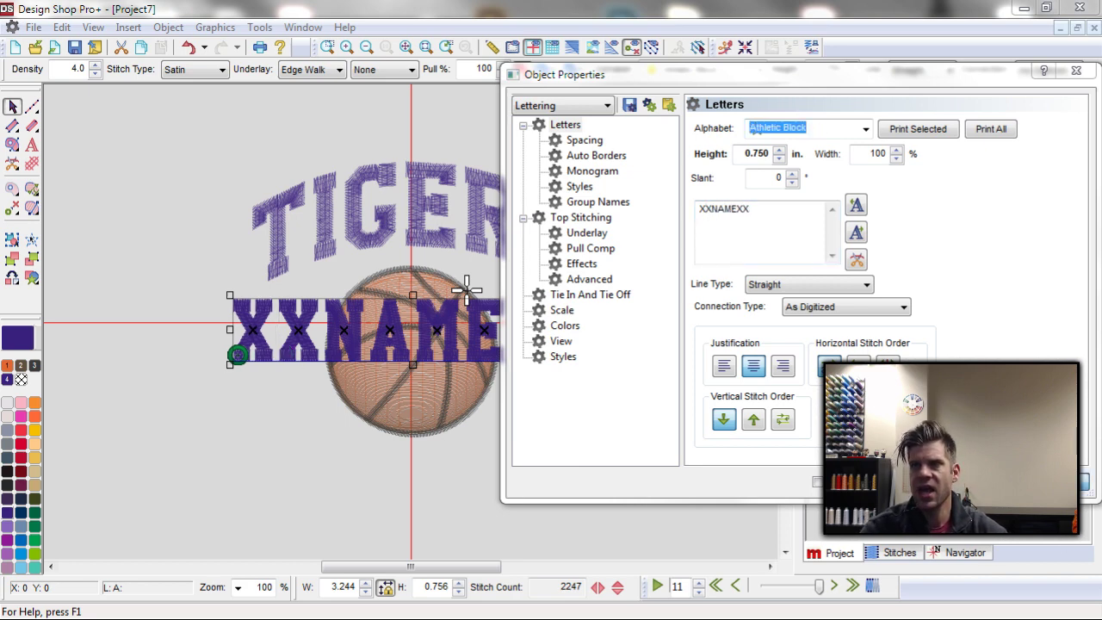
pyautogui.click(757, 210)
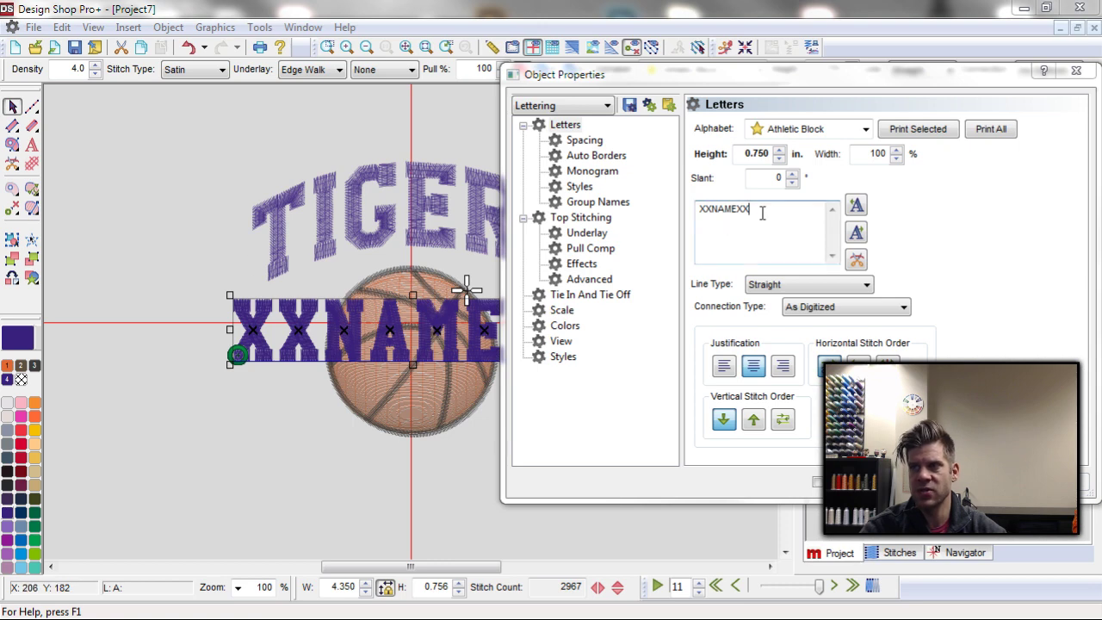
pyautogui.press('BackSpace')
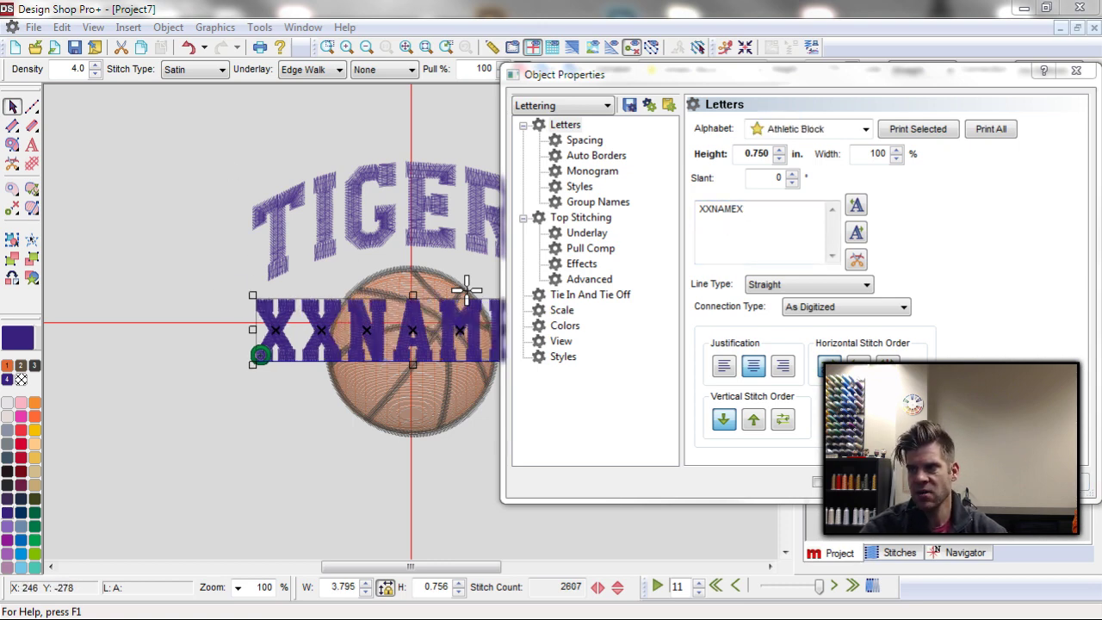
pyautogui.click(466, 291)
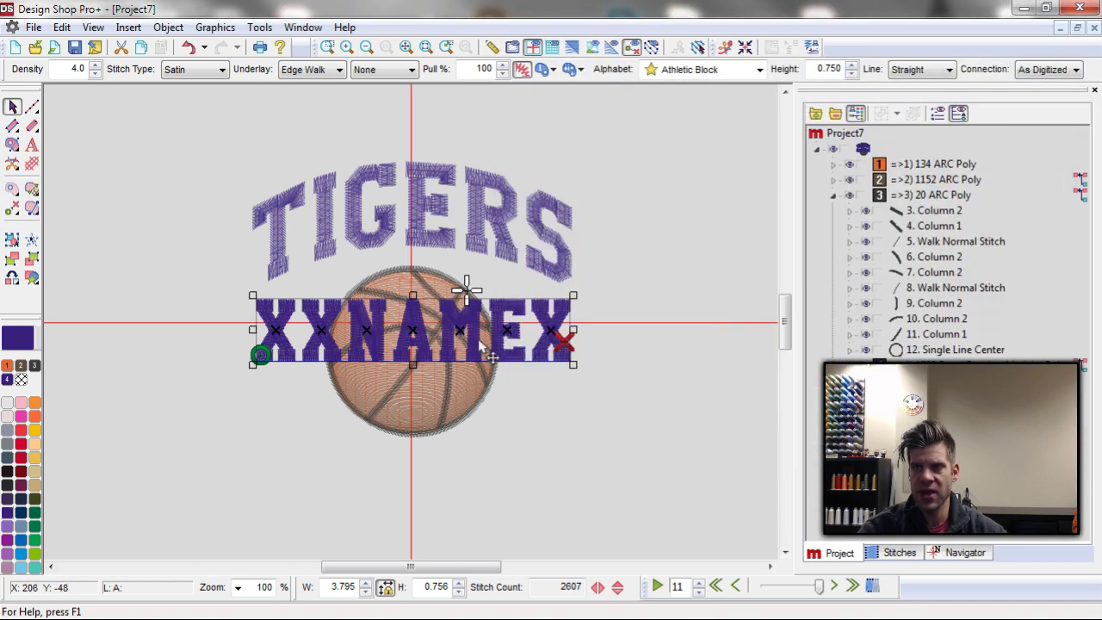
pyautogui.moveTo(485, 341); pyautogui.dragTo(485, 489)
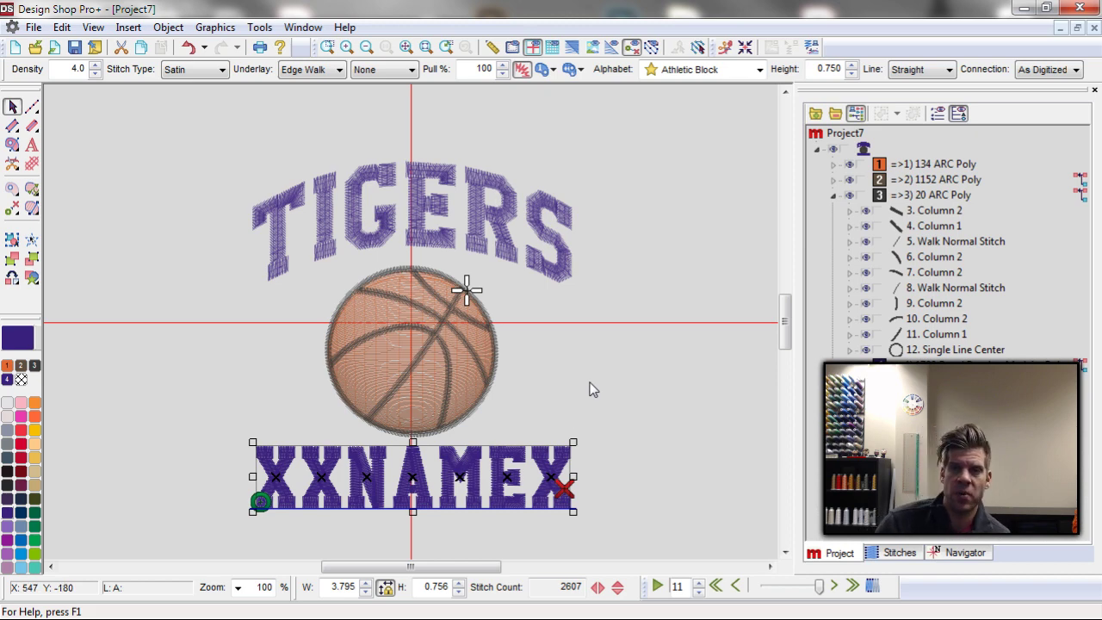
pyautogui.doubleClick(444, 479)
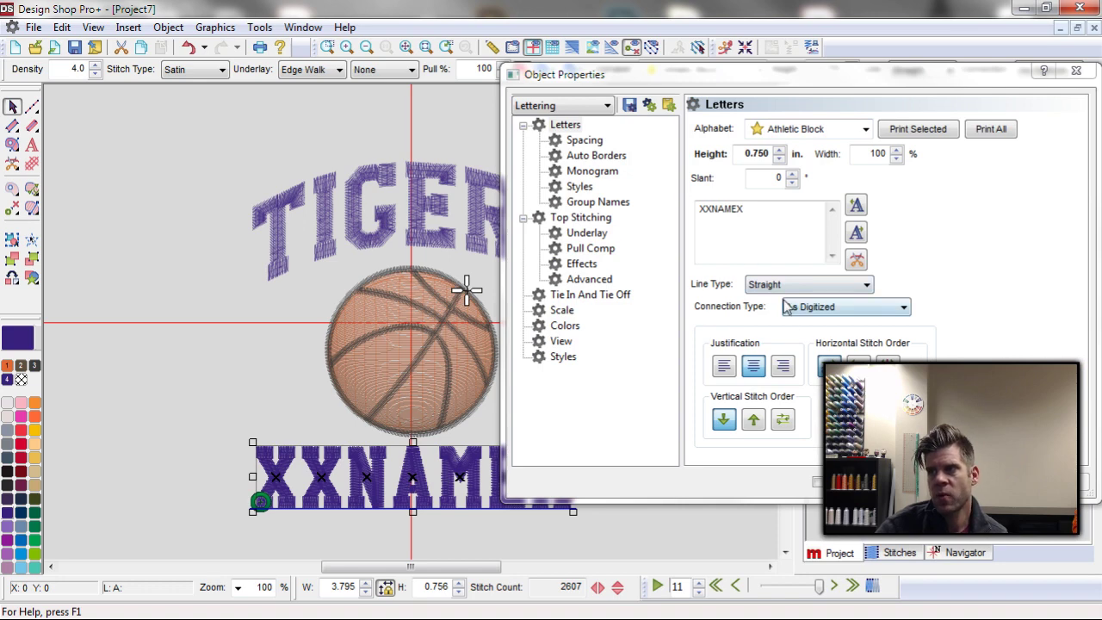
# - Give the XXNAMEX lettering the Envelope line type, then switch to the DSv10 Help PDF
pyautogui.click(773, 287)
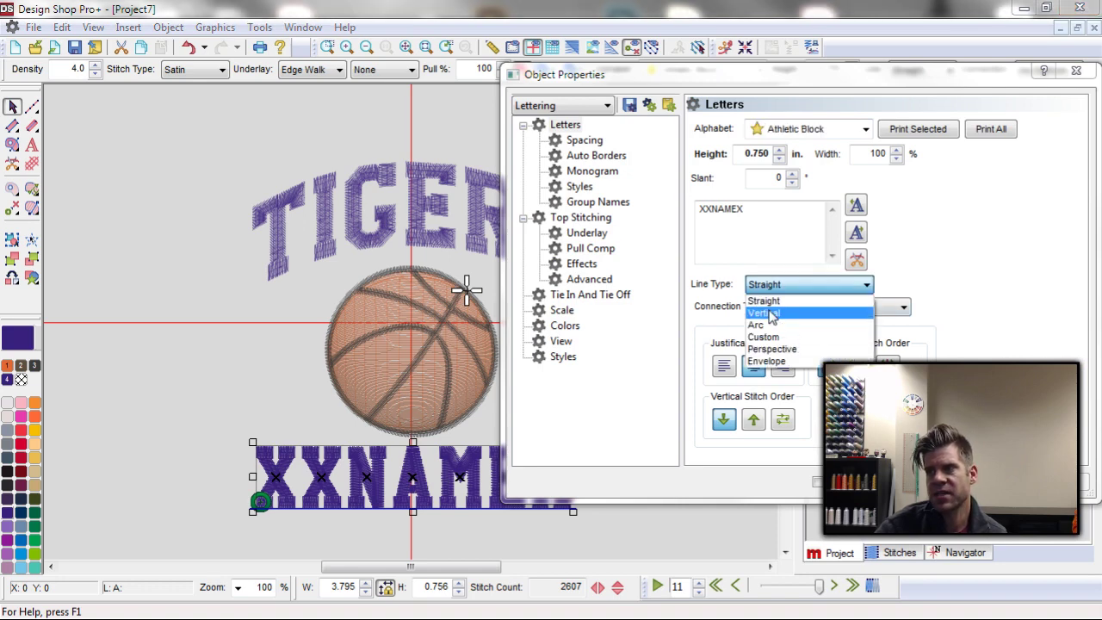
pyautogui.click(780, 362)
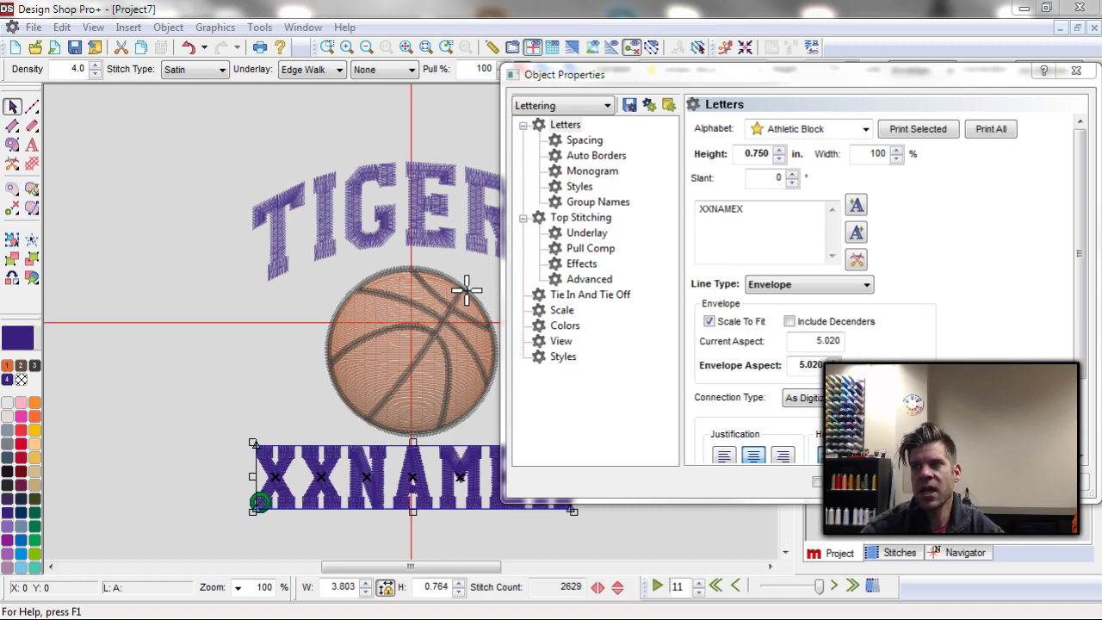
pyautogui.press('Escape')
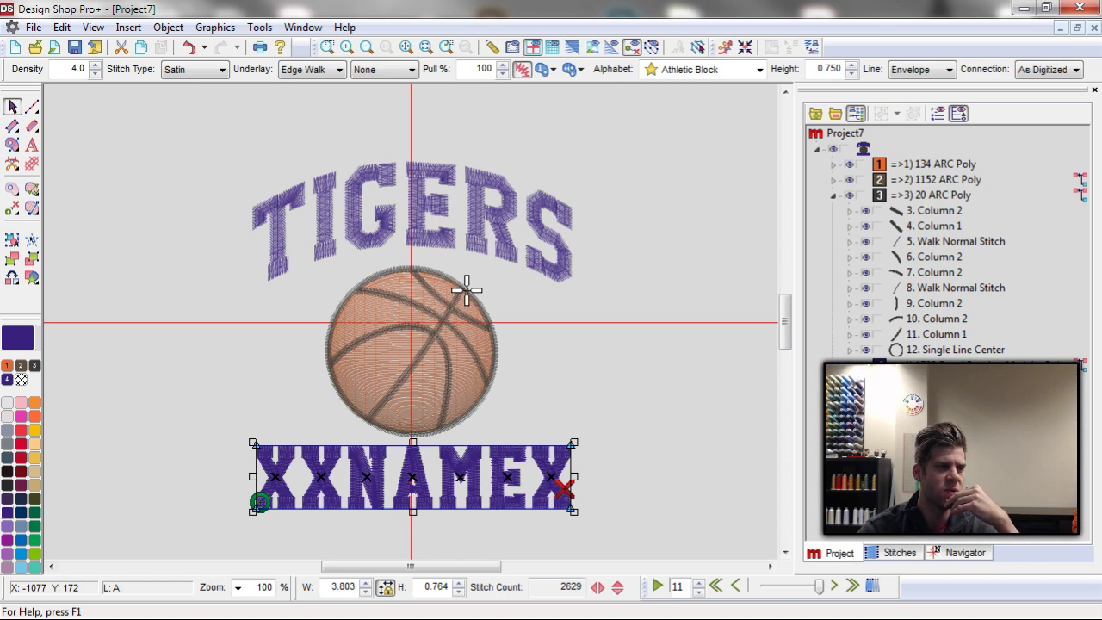
pyautogui.hotkey('alt', 'Tab')
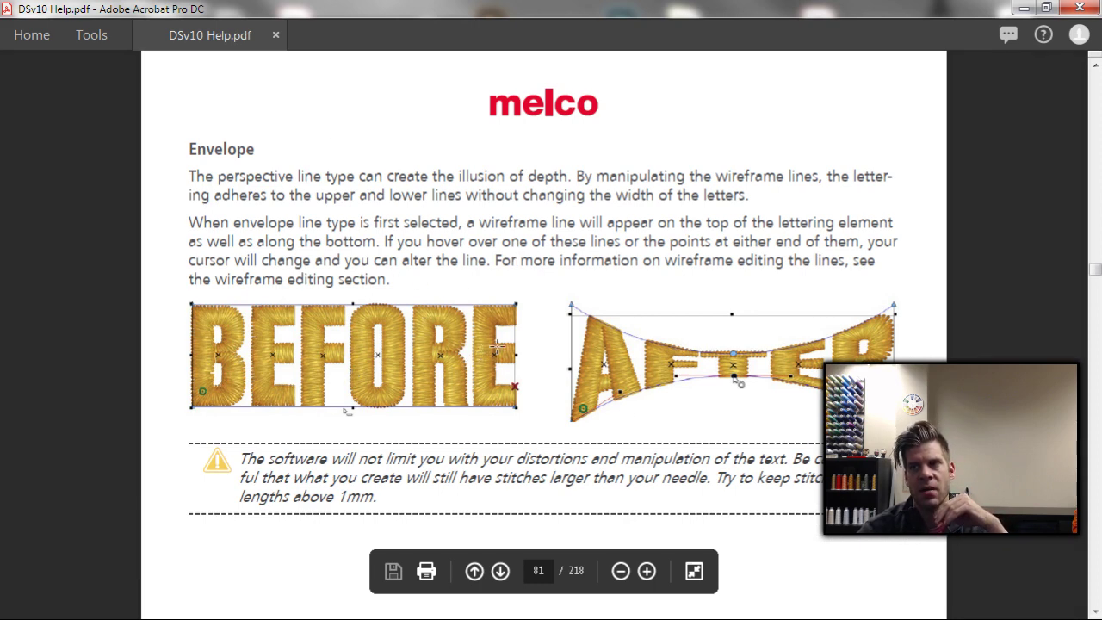
# - Scroll the help PDF to the Scale to Fit table with the JUSTIN, CHRISTOPHER and SUE examples
pyautogui.scroll(-15, 707, 403)
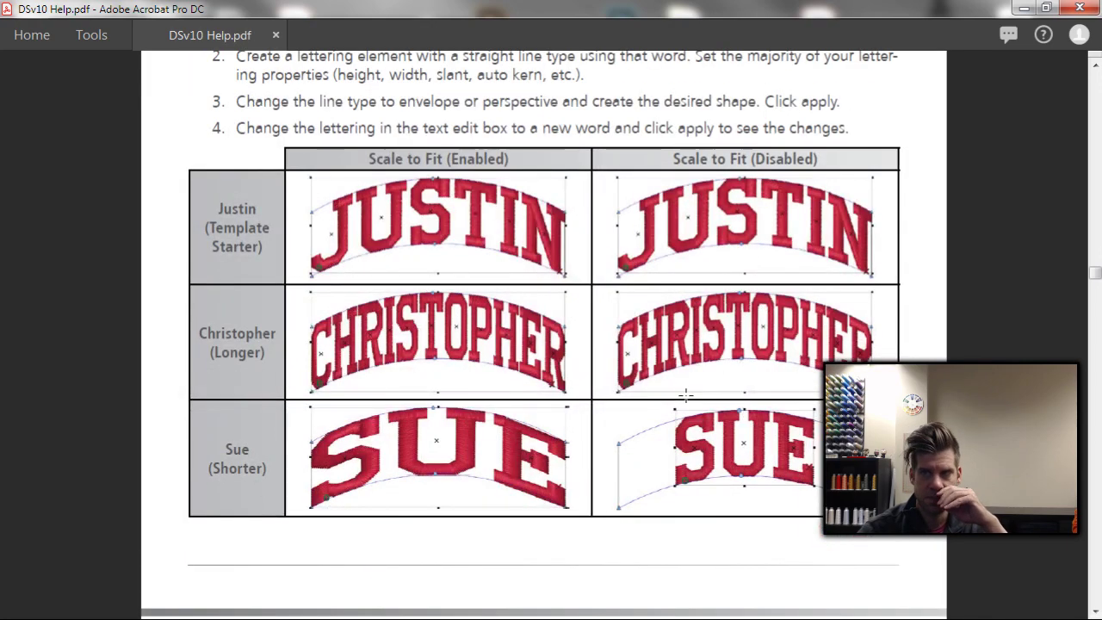
pyautogui.scroll(1, 526, 426)
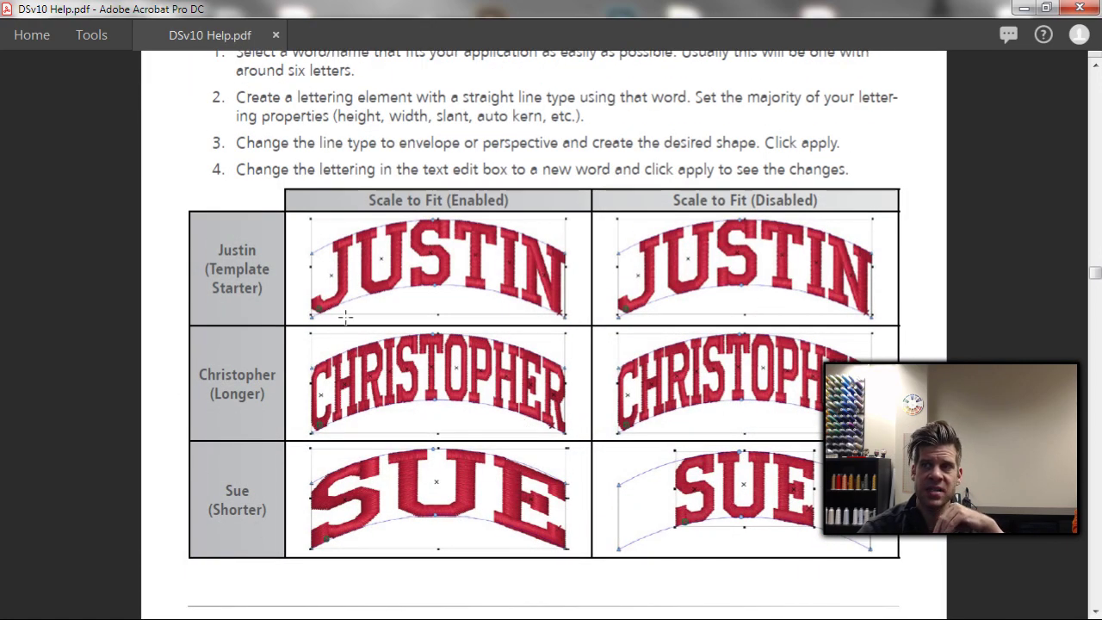
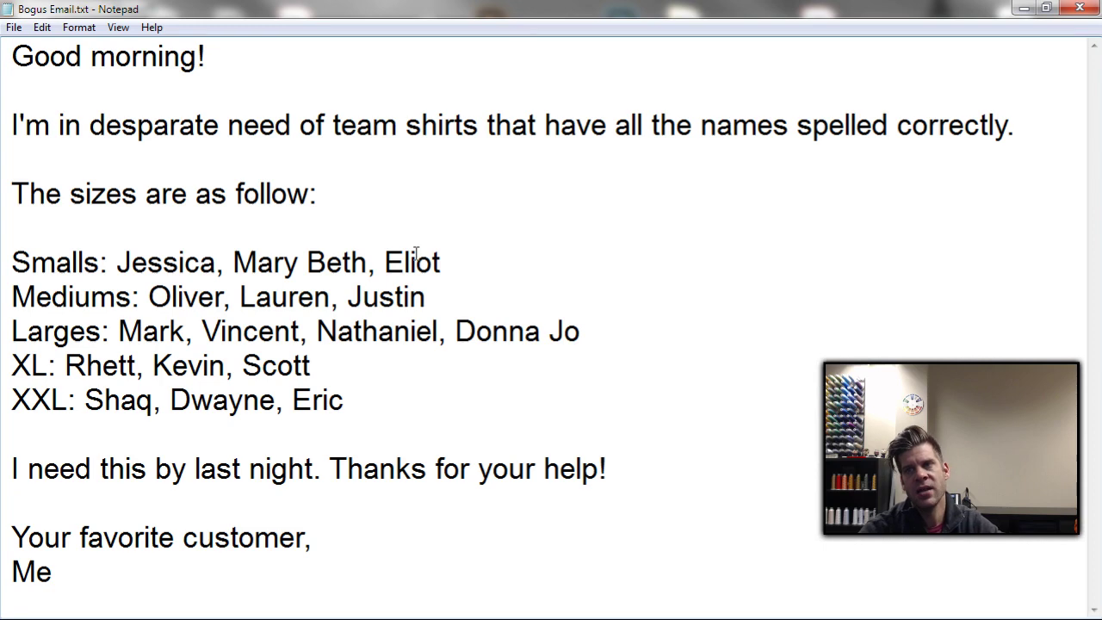
# - Select the Smalls names in the email, view the maximized Name List.txt, then minimize both Notepad windows
pyautogui.moveTo(441, 262); pyautogui.dragTo(119, 268)
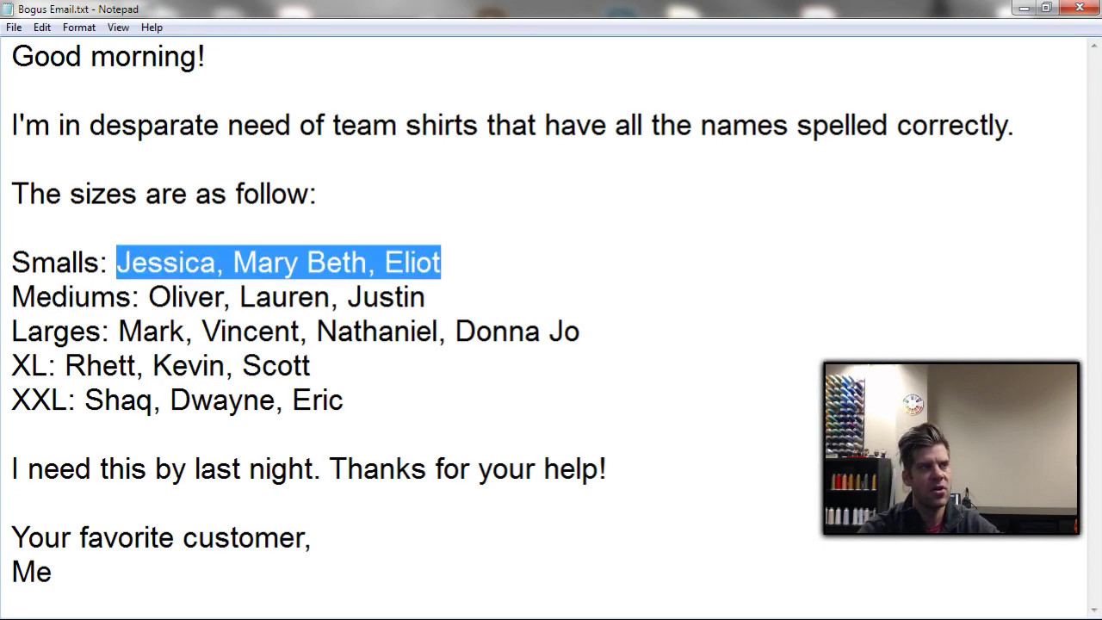
pyautogui.hotkey('alt', 'Tab')
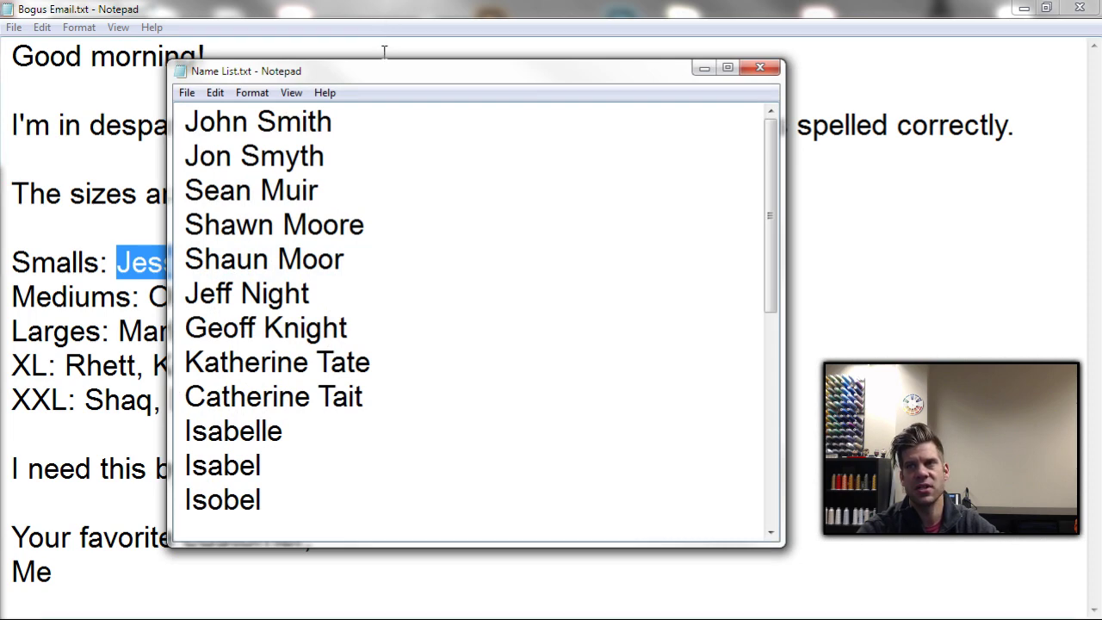
pyautogui.moveTo(381, 74); pyautogui.dragTo(362, 4)
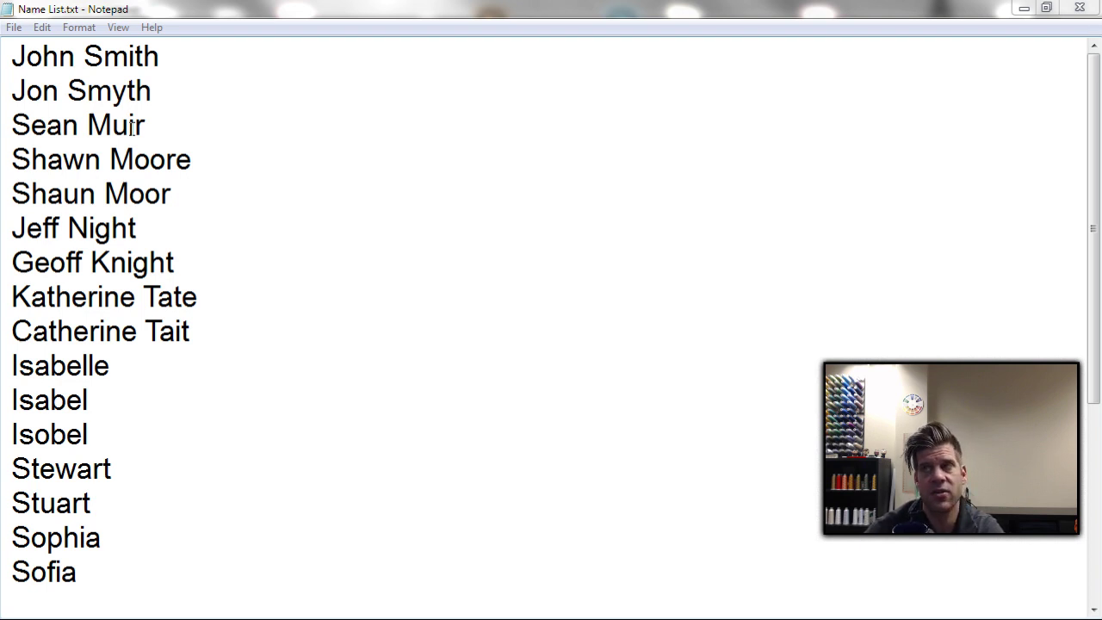
pyautogui.click(1021, 11)
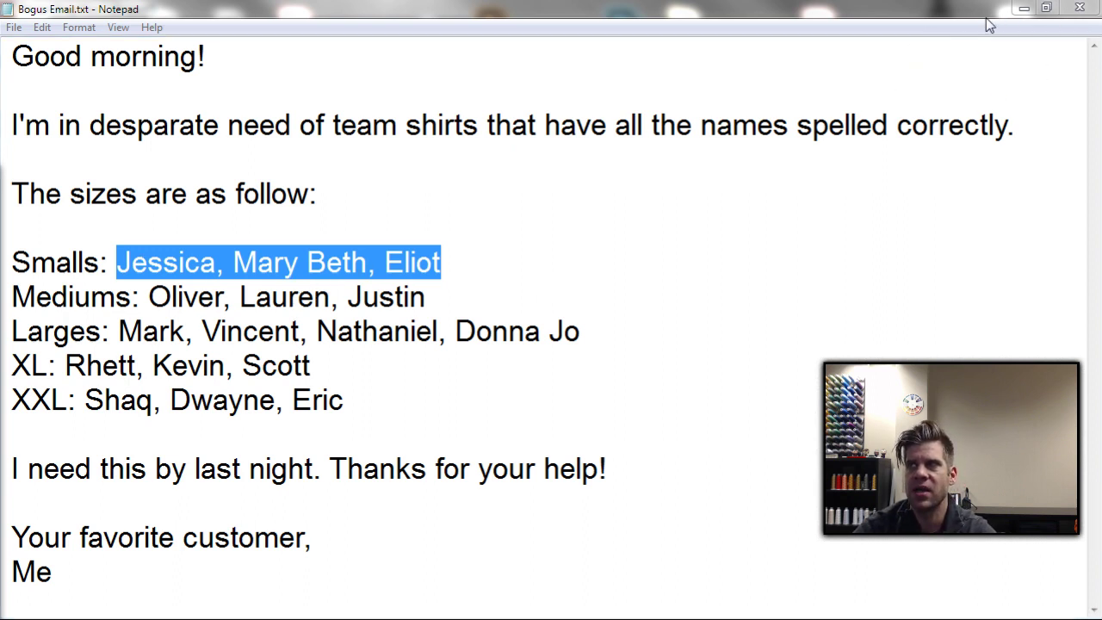
pyautogui.click(1019, 8)
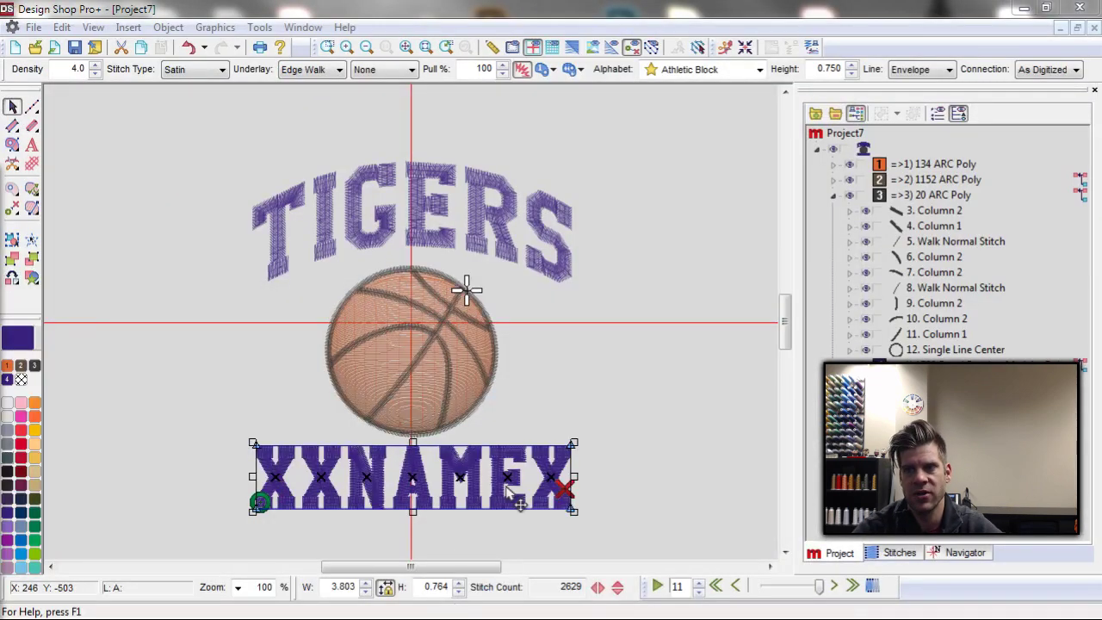
# - Enable group names for the XXNAMEX lettering and add 'Mike Doe' to the available names
pyautogui.doubleClick(438, 476)
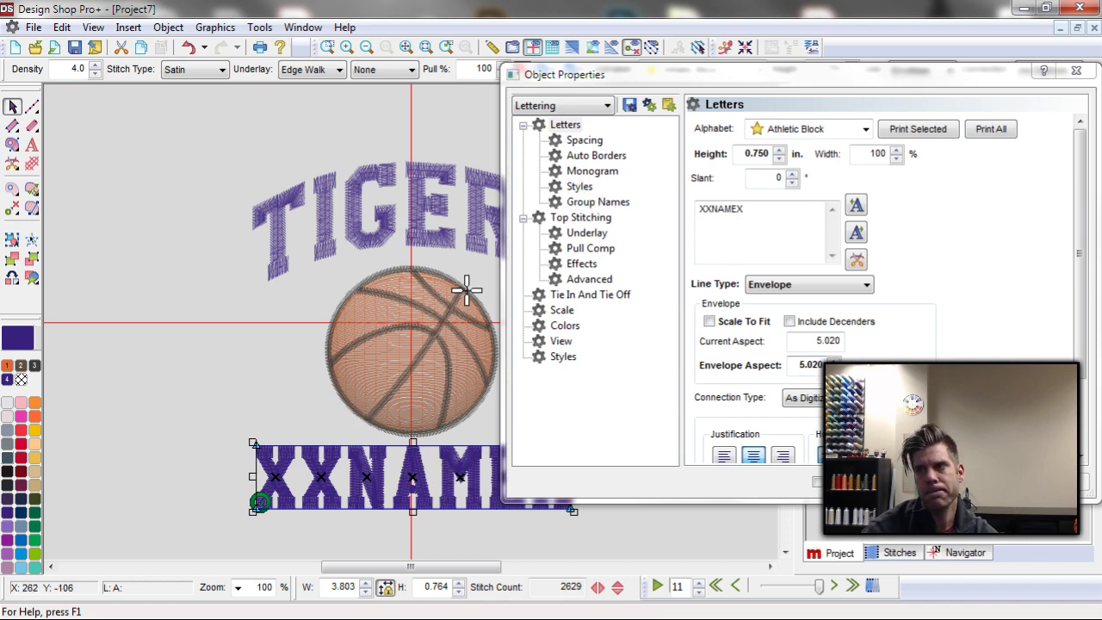
pyautogui.click(613, 203)
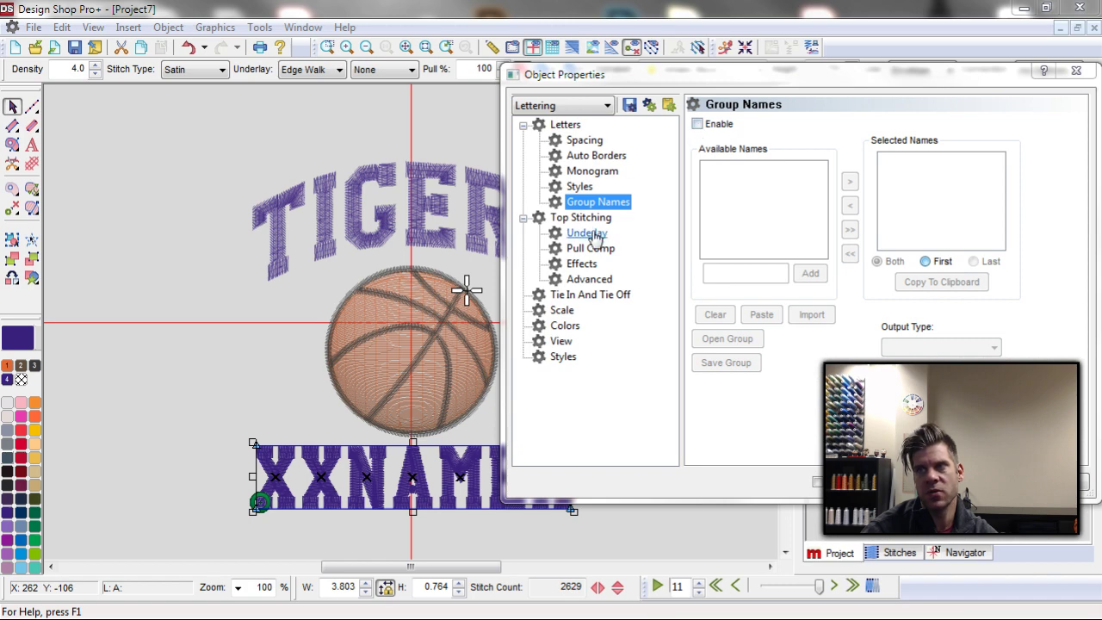
pyautogui.click(698, 125)
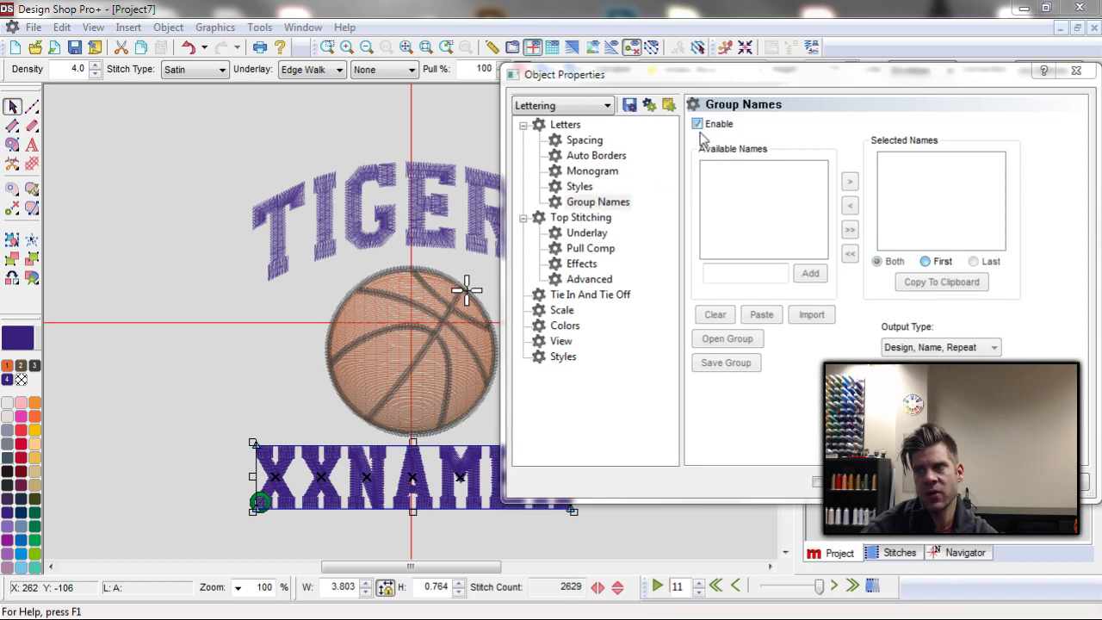
pyautogui.click(726, 271)
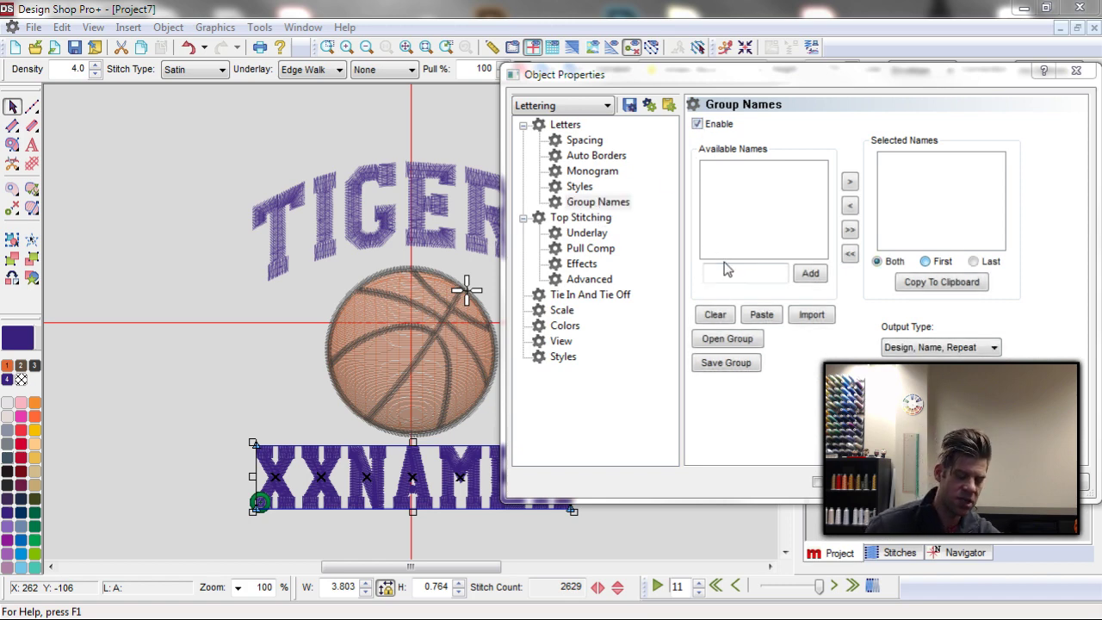
pyautogui.write('Mike')
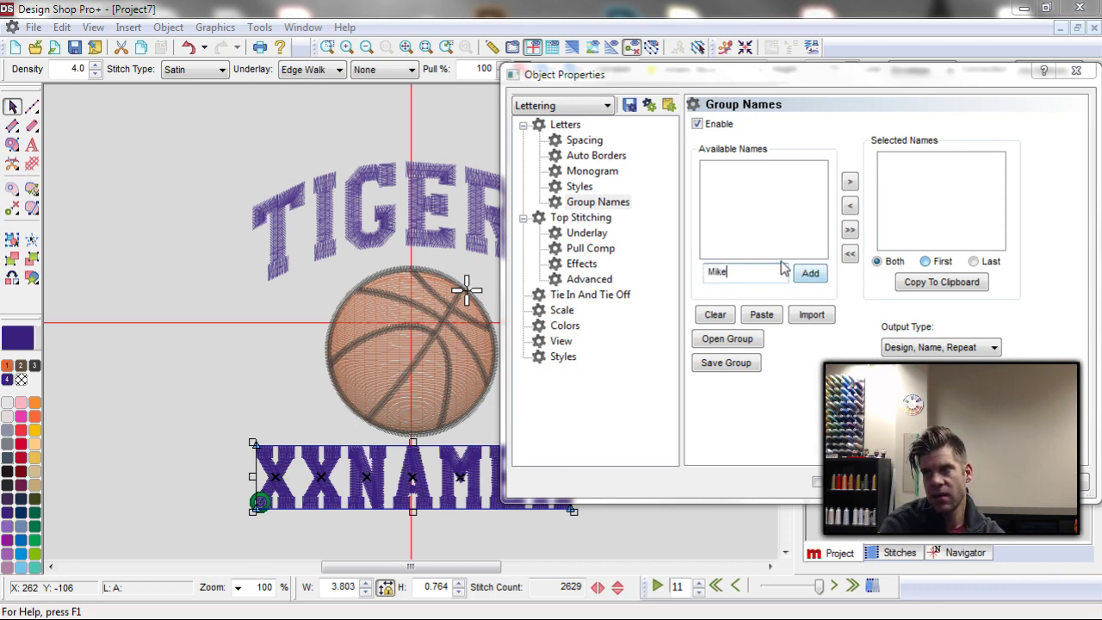
pyautogui.write(' Doe')
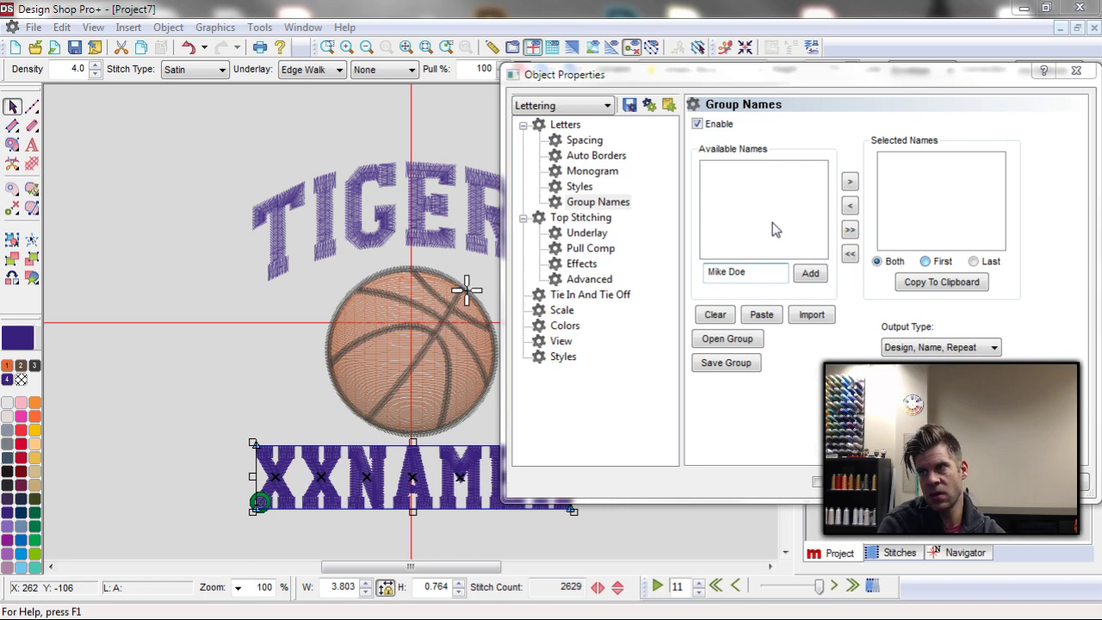
pyautogui.click(811, 276)
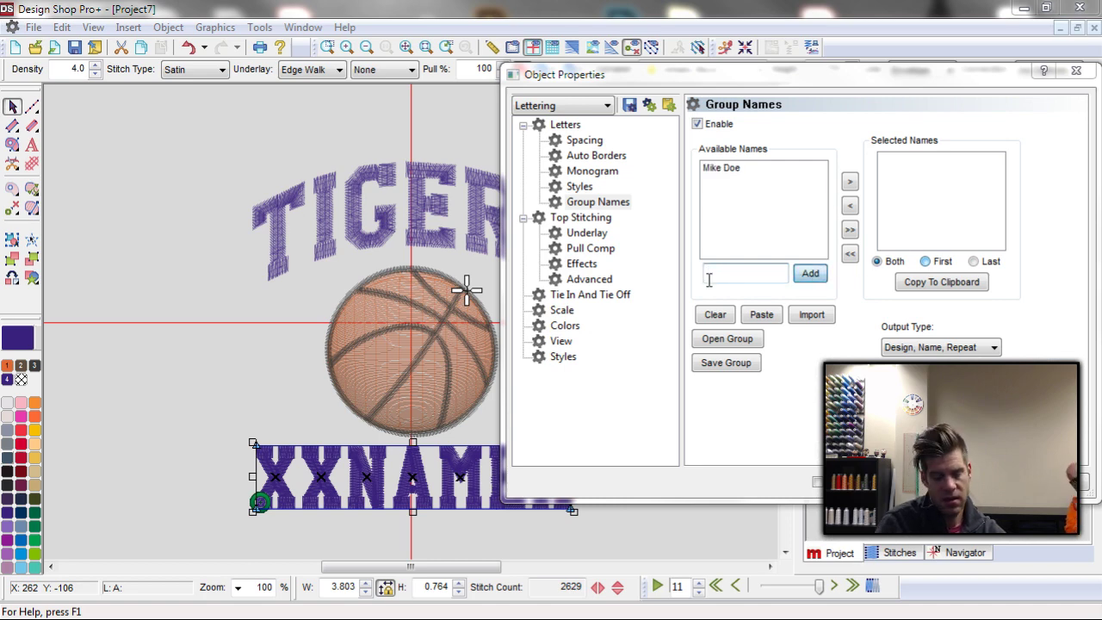
pyautogui.click(708, 274)
pyautogui.write('Nate')
pyautogui.press('Return')
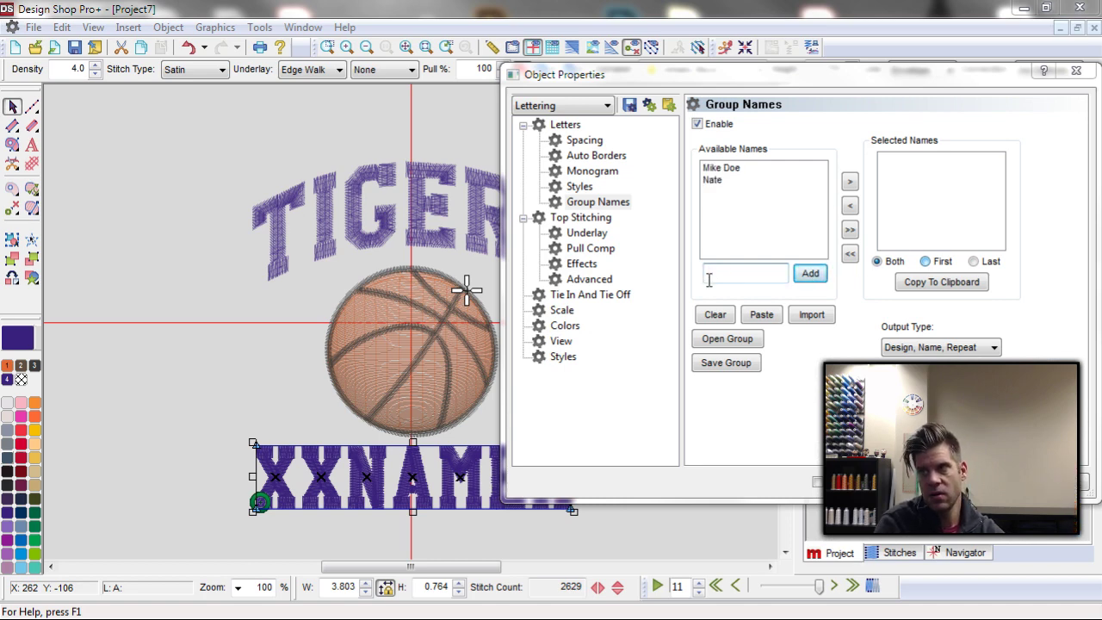
pyautogui.click(721, 180)
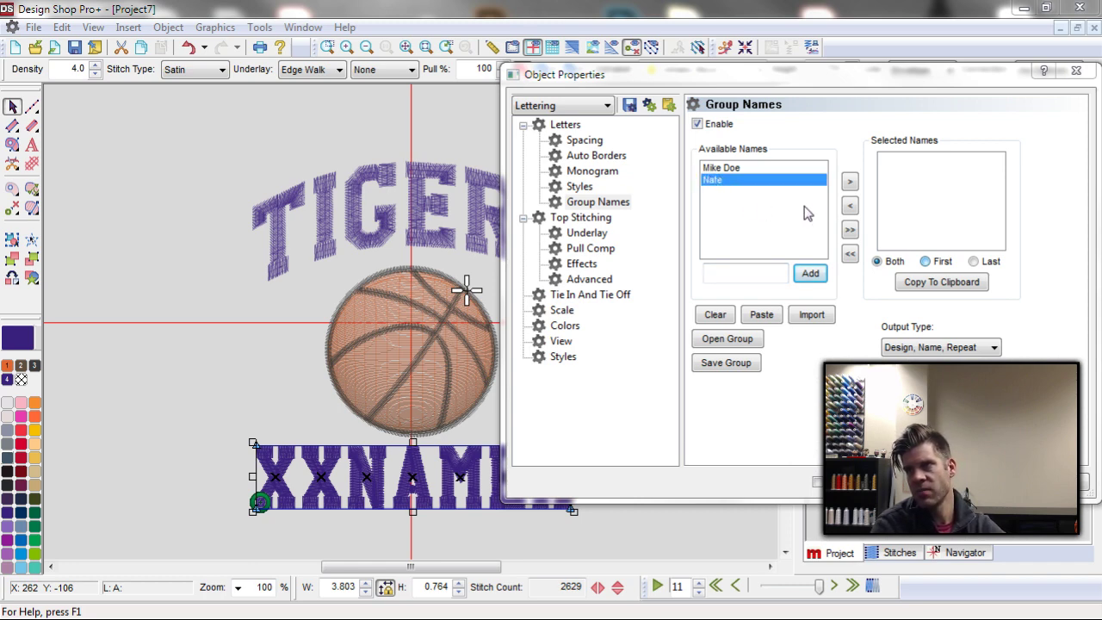
pyautogui.click(755, 273)
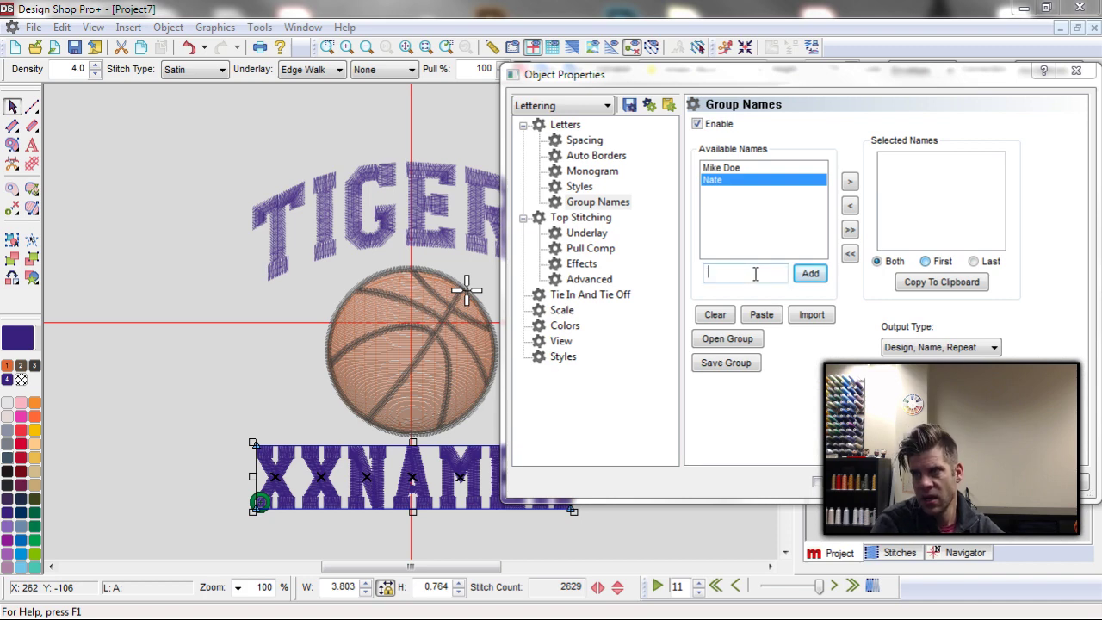
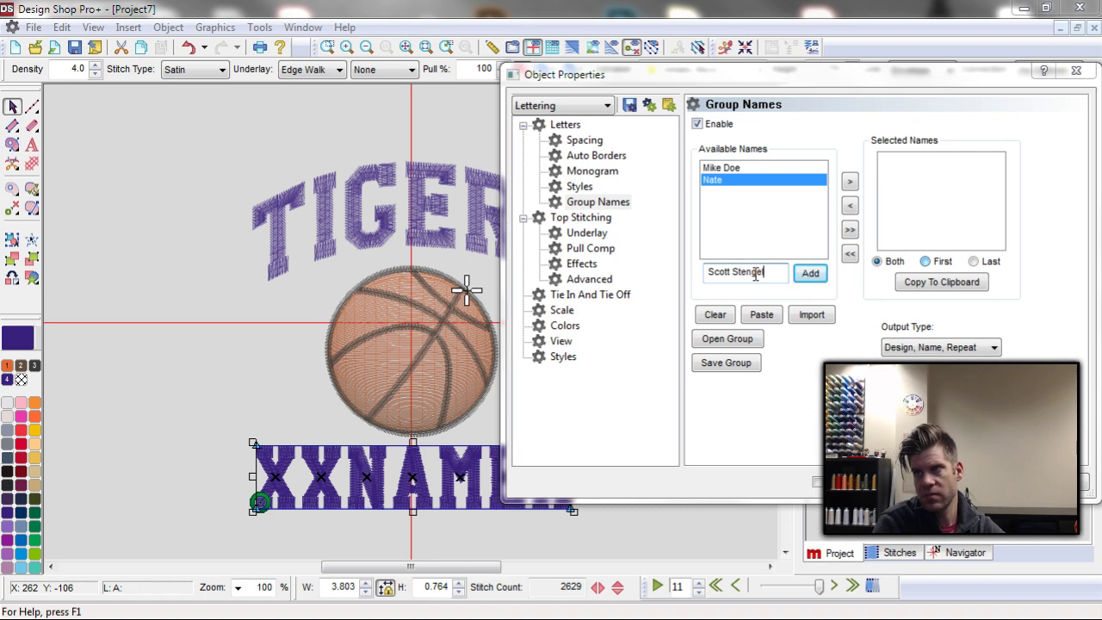
pyautogui.click(810, 273)
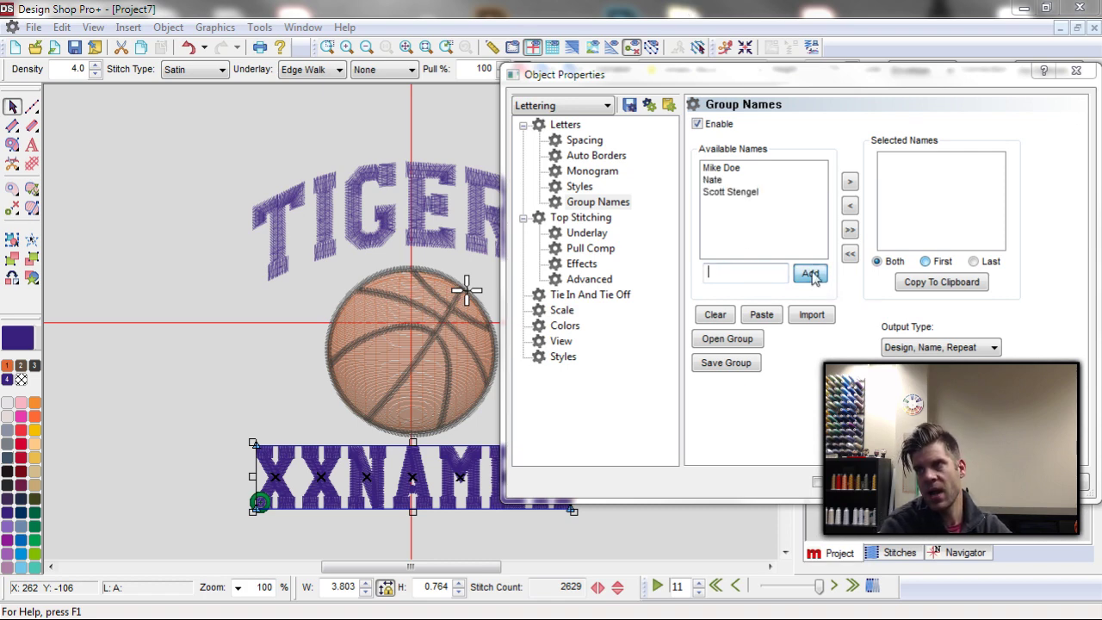
# - Select all three available names in the list
pyautogui.click(733, 170)
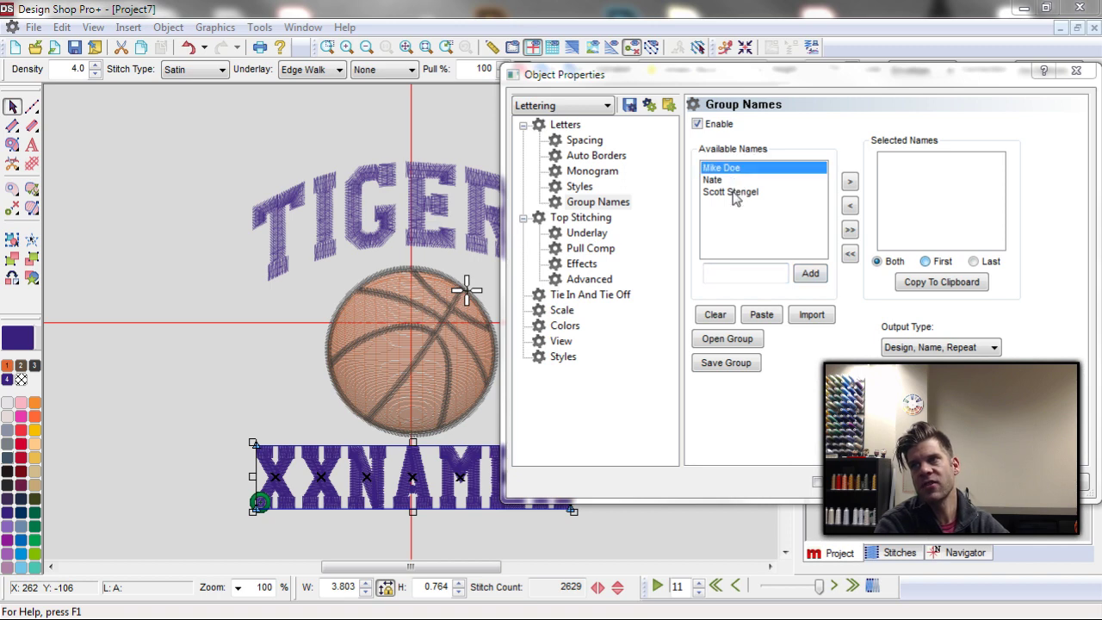
pyautogui.keyDown('ctrl'); pyautogui.click(736, 192); pyautogui.keyUp('ctrl')
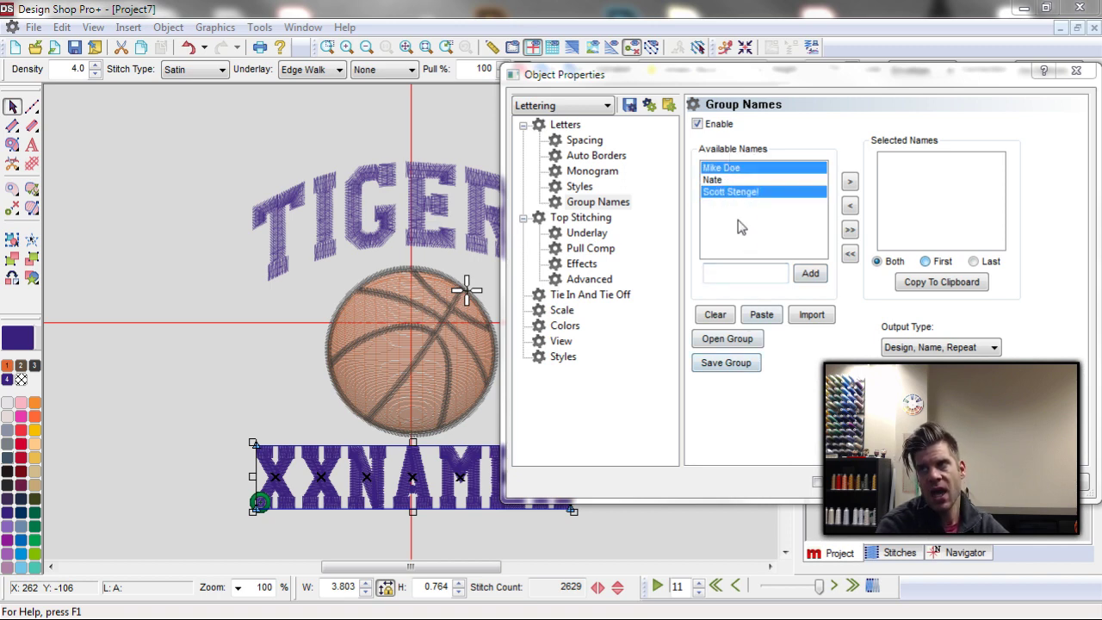
pyautogui.click(739, 169)
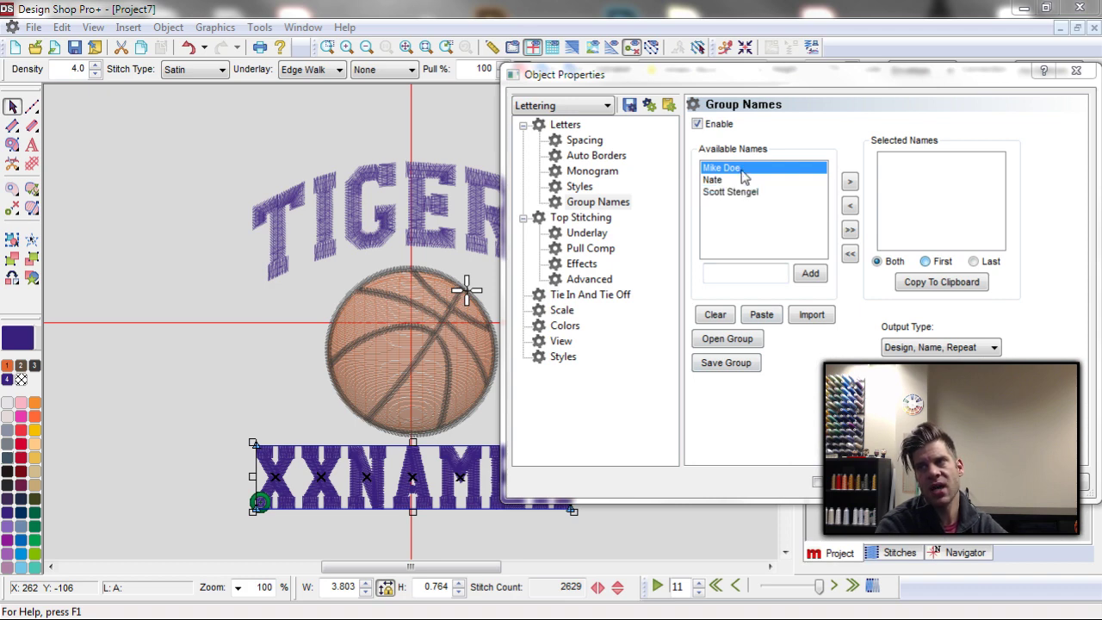
pyautogui.click(735, 181)
pyautogui.click(736, 191)
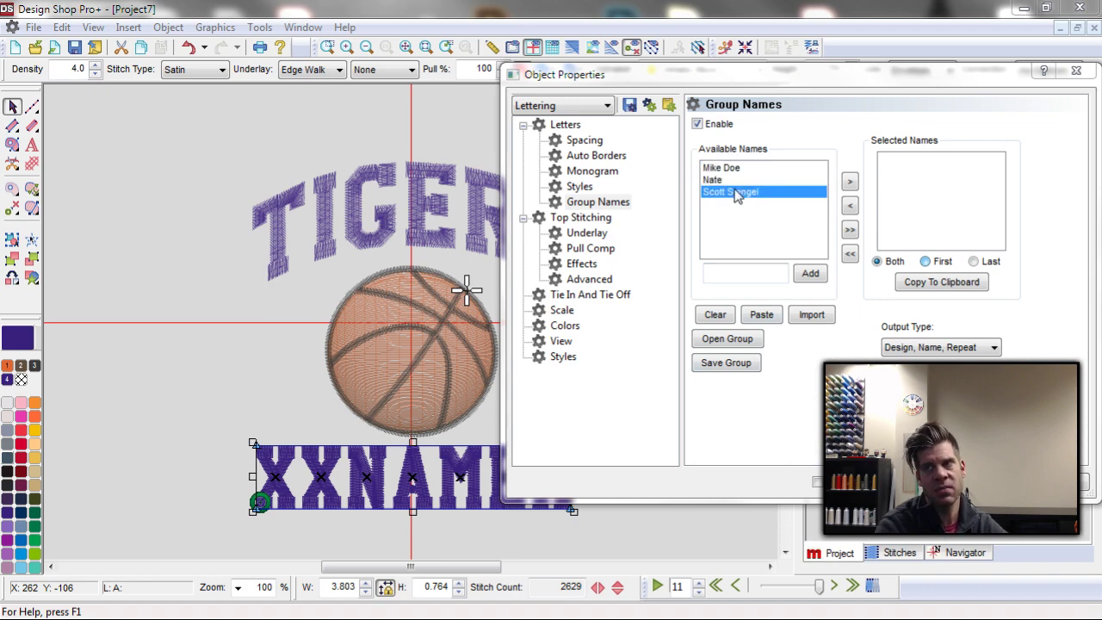
pyautogui.click(734, 169)
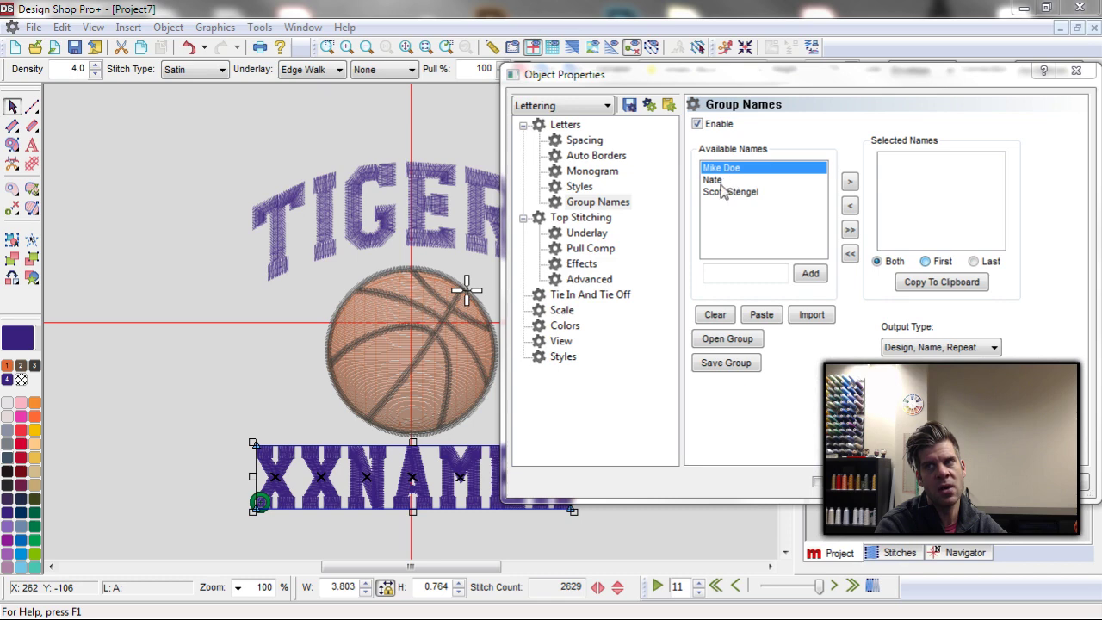
pyautogui.keyDown('ctrl'); pyautogui.click(723, 181); pyautogui.keyUp('ctrl')
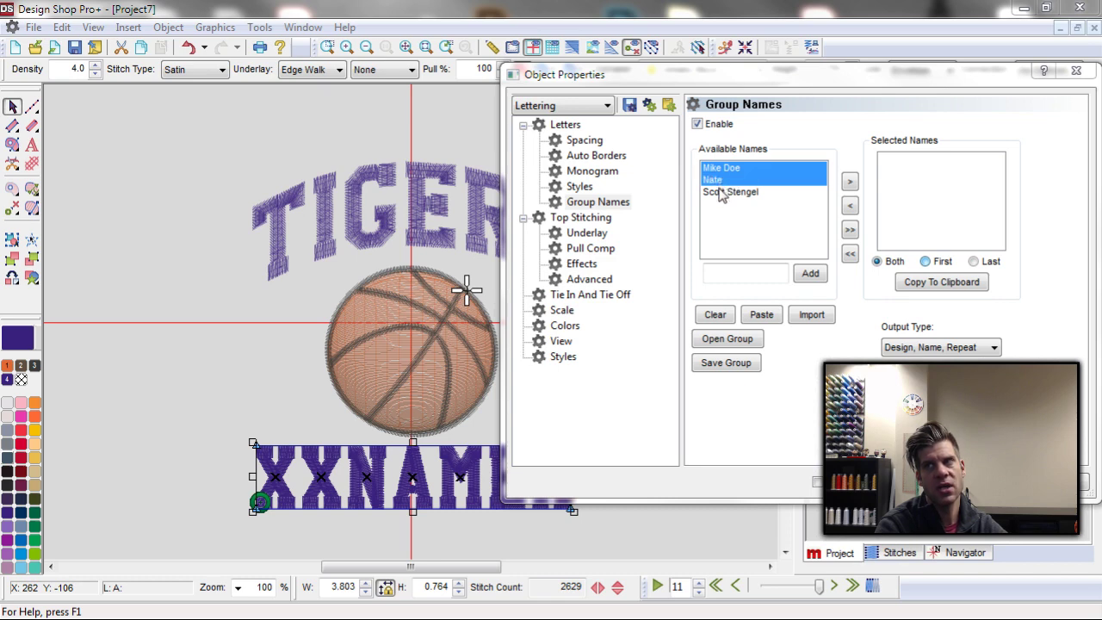
pyautogui.keyDown('ctrl'); pyautogui.click(721, 192); pyautogui.keyUp('ctrl')
pyautogui.keyDown('ctrl'); pyautogui.click(721, 180); pyautogui.keyUp('ctrl')
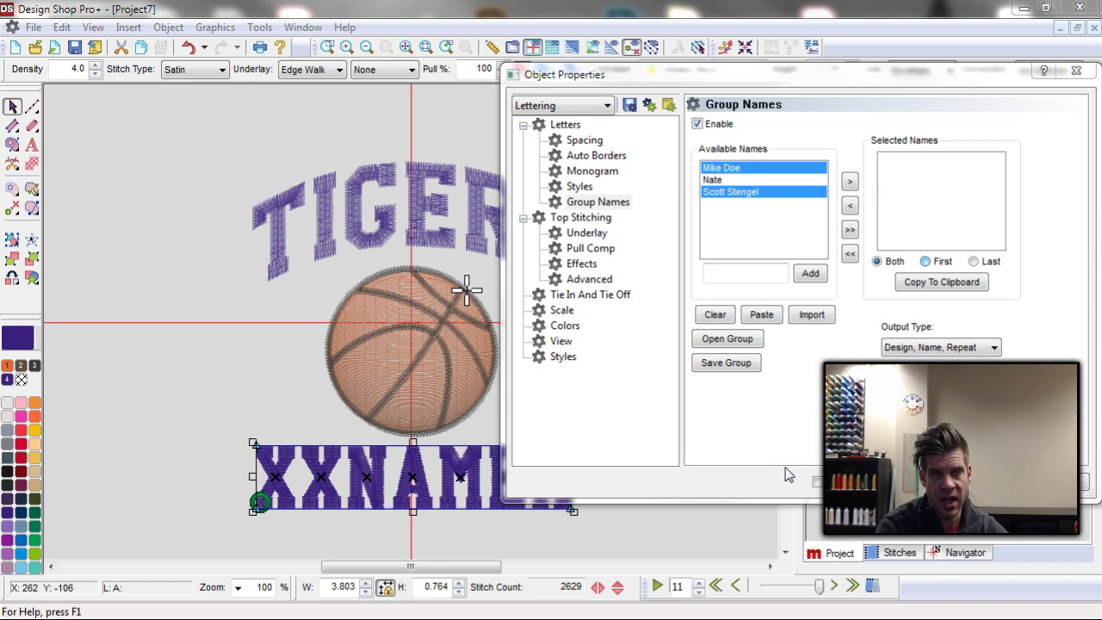
pyautogui.click(753, 169)
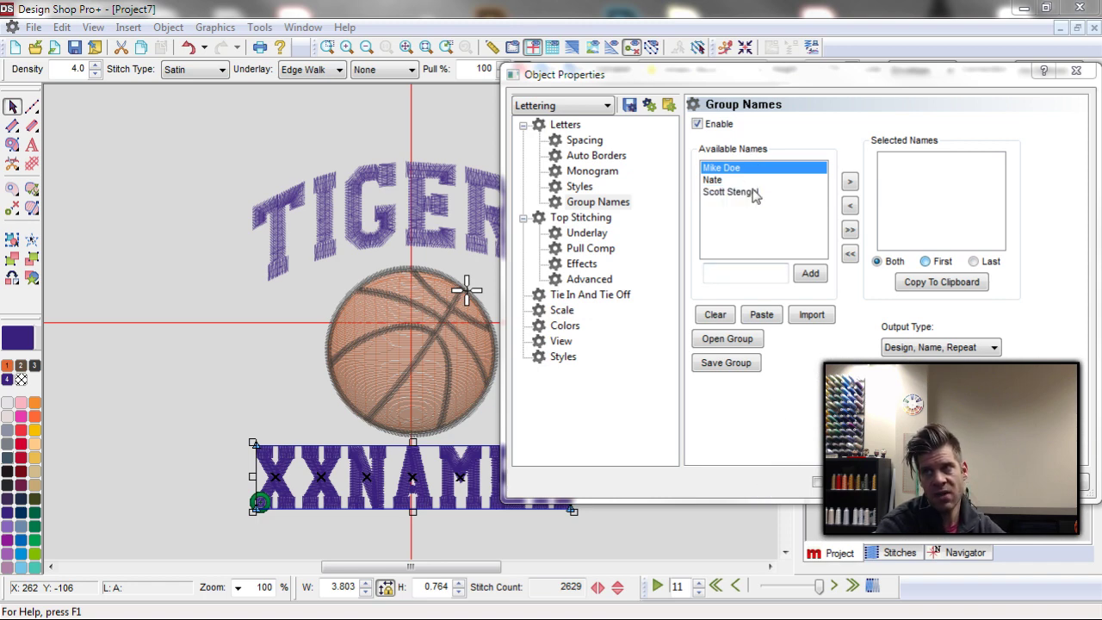
pyautogui.keyDown('shift'); pyautogui.click(754, 192); pyautogui.keyUp('shift')
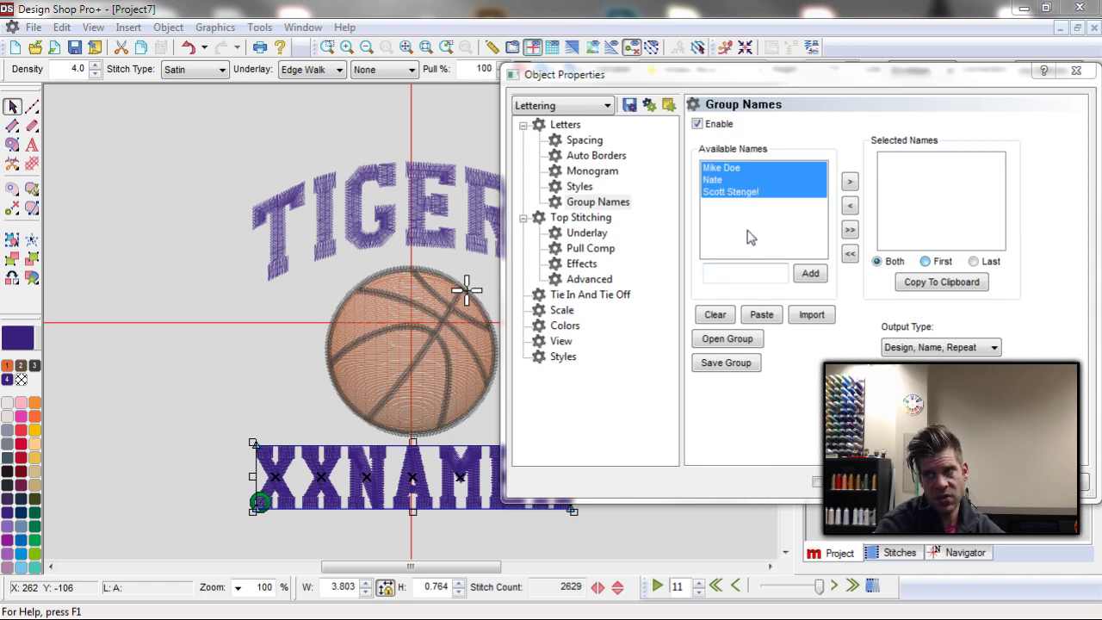
# - Move the three names into Selected Names and set output to last names only
pyautogui.click(850, 183)
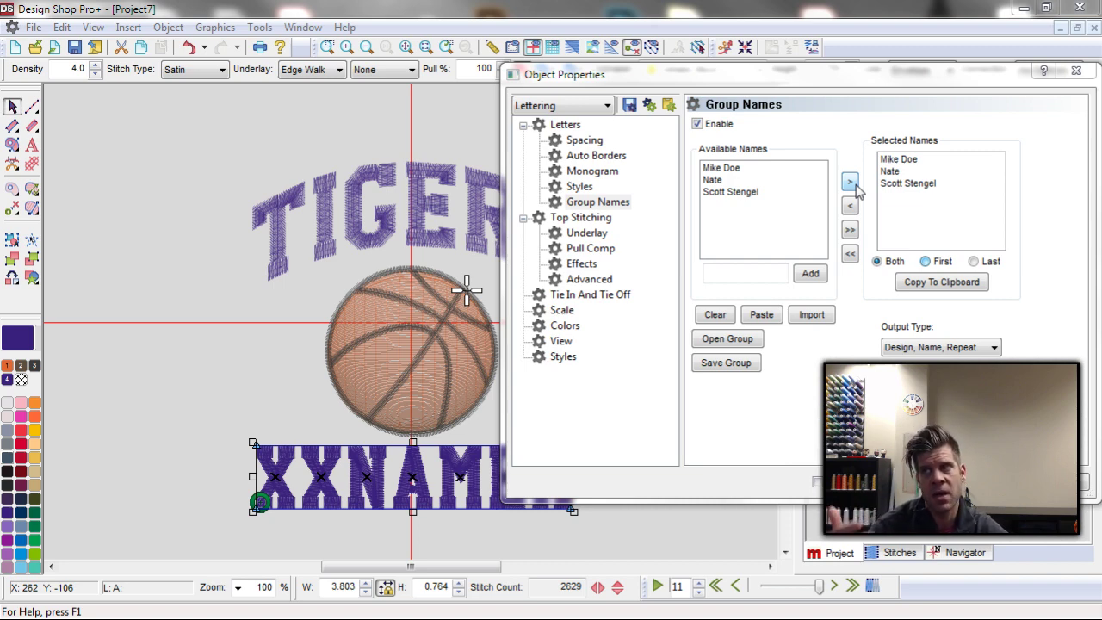
pyautogui.click(925, 262)
pyautogui.click(975, 263)
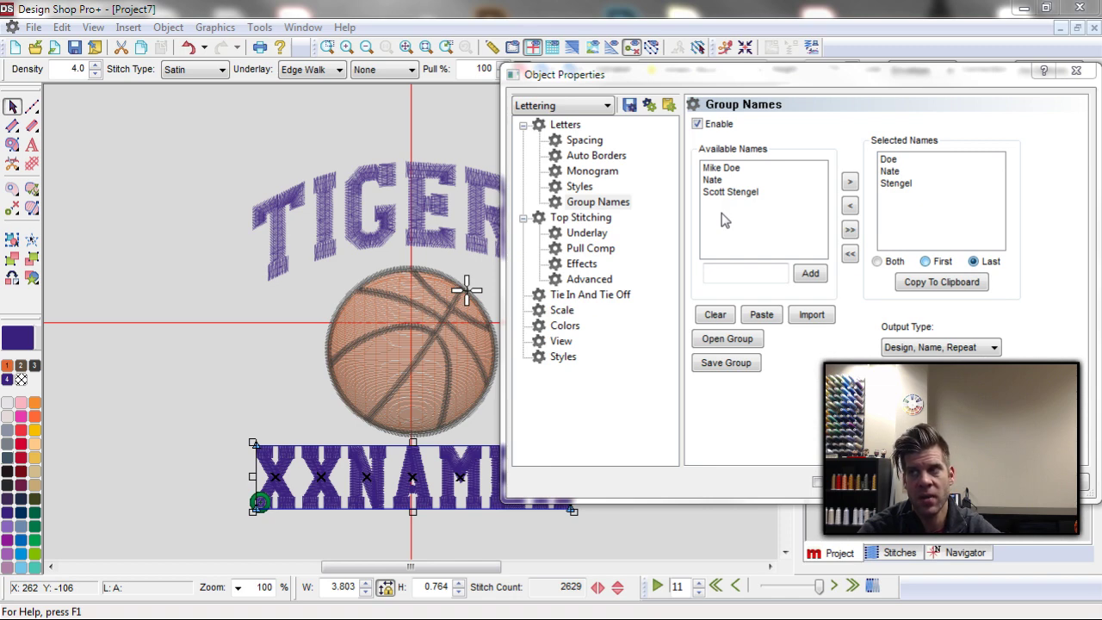
# - Add 'Mary Beth' to the available names list
pyautogui.click(756, 272)
pyautogui.write('Mar')
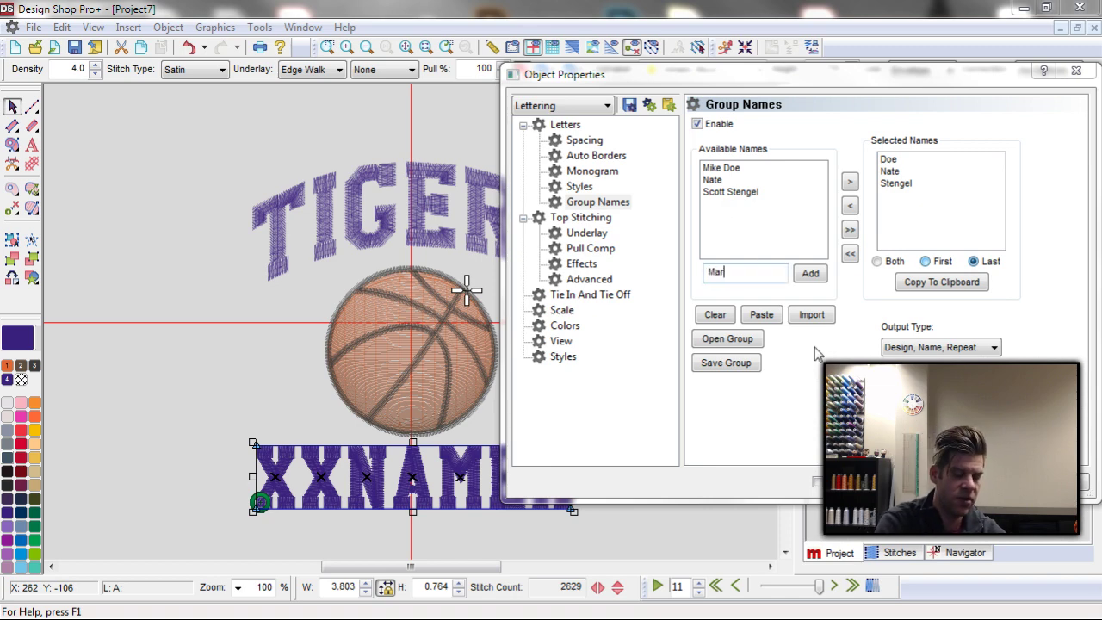
pyautogui.write('y Beth')
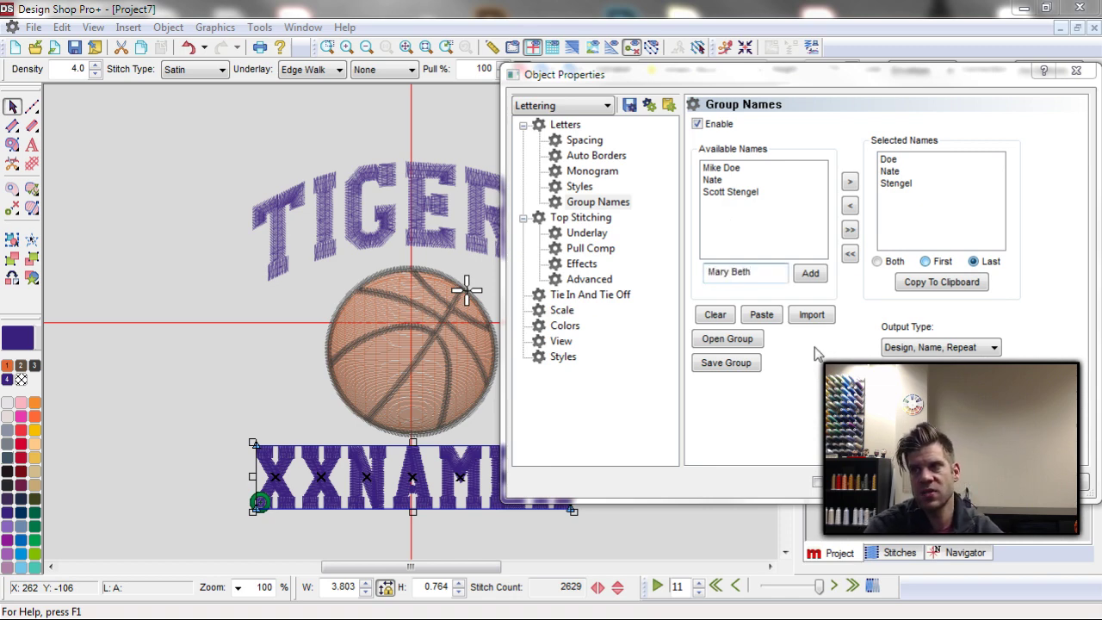
pyautogui.click(809, 274)
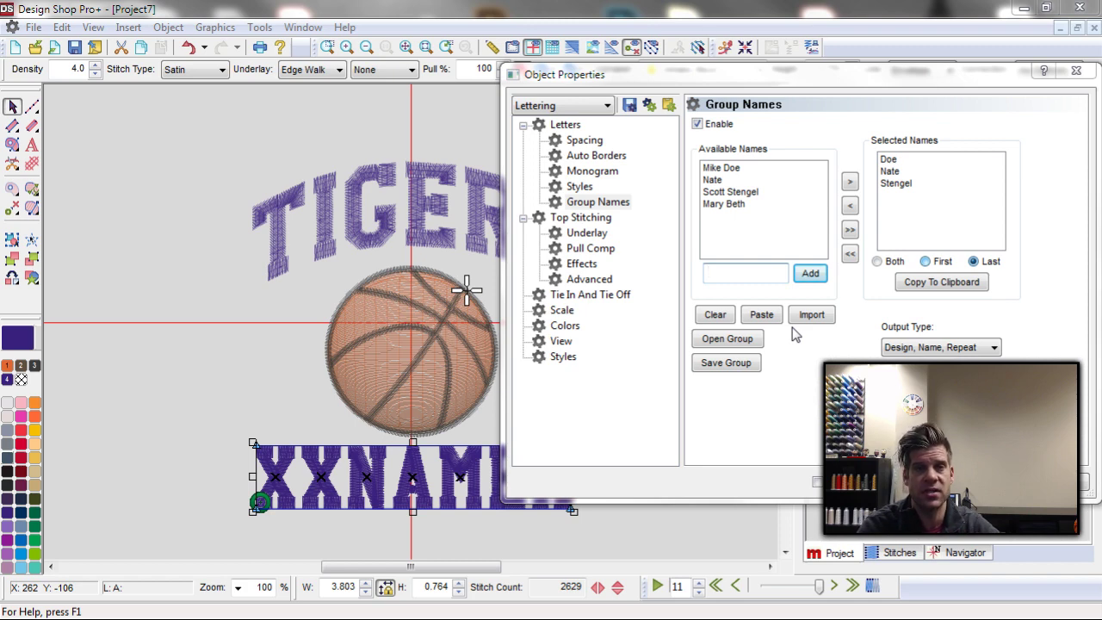
# - Clear both group name lists and copy the Smalls names from the customer's email
pyautogui.click(715, 315)
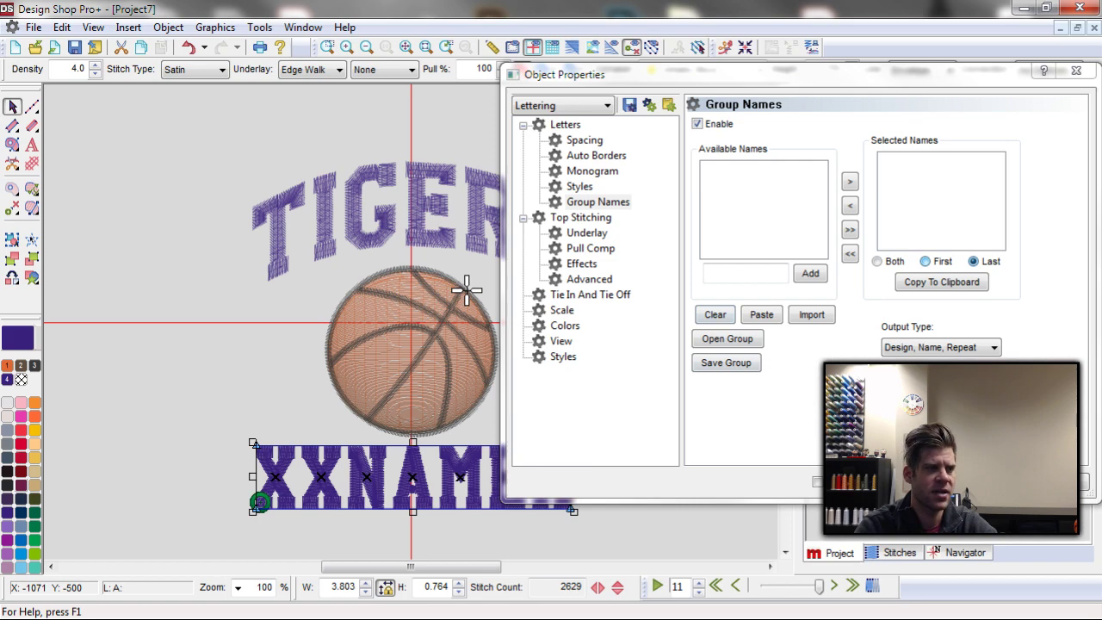
pyautogui.hotkey('alt', 'Tab')
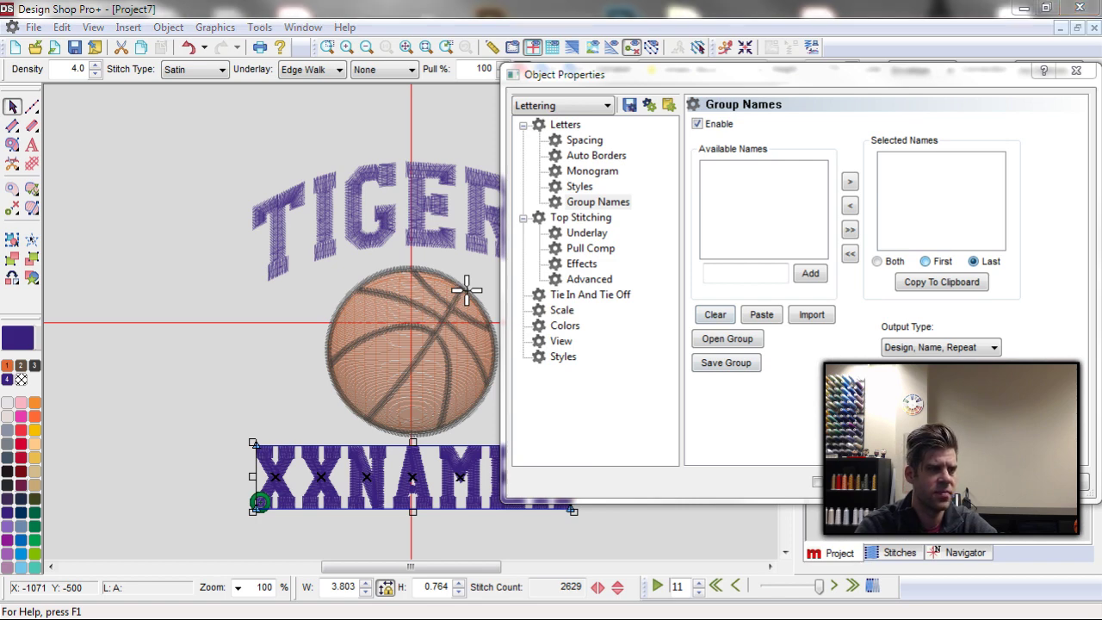
pyautogui.moveTo(117, 260); pyautogui.dragTo(449, 258)
pyautogui.hotkey('ctrl', 'c')
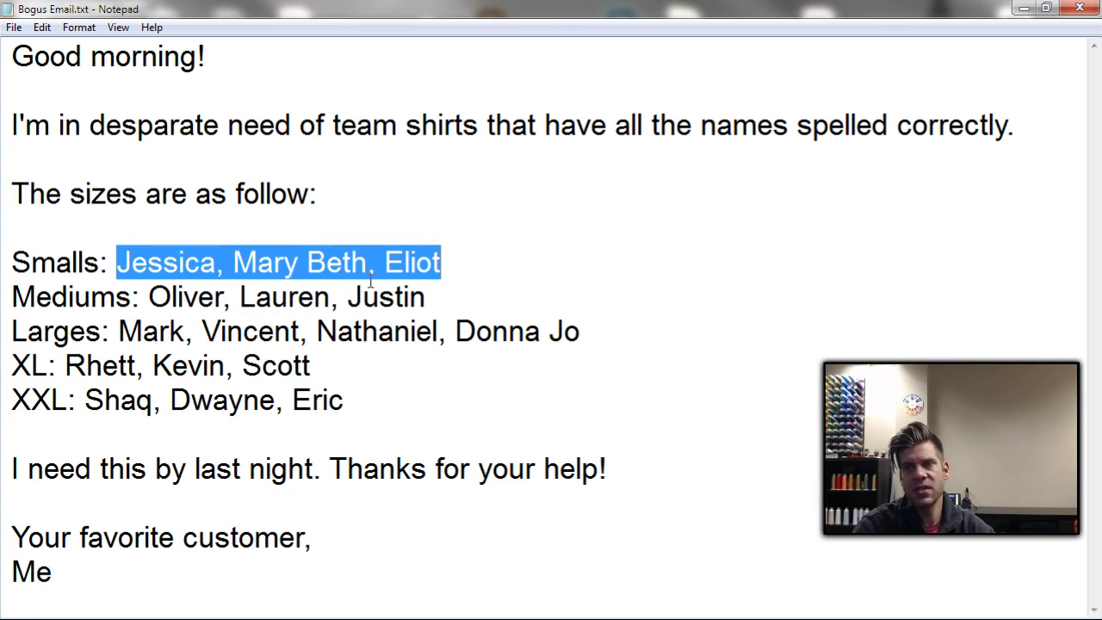
pyautogui.click(1024, 8)
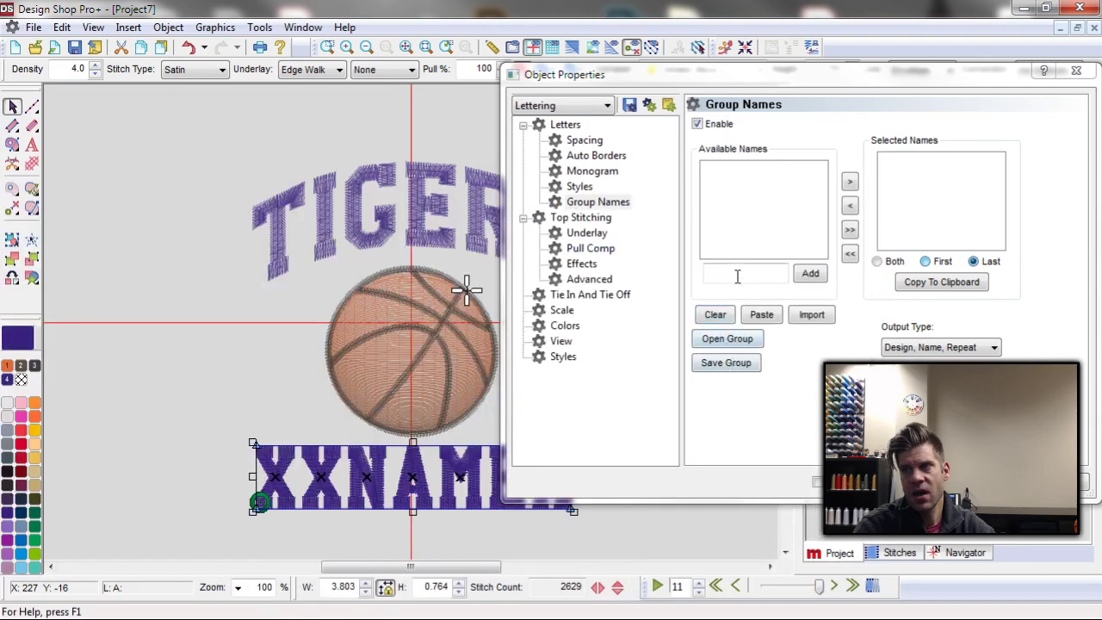
# - Paste the three Smalls names into Available Names and move them all to Selected Names
pyautogui.click(736, 275)
pyautogui.hotkey('ctrl', 'v')
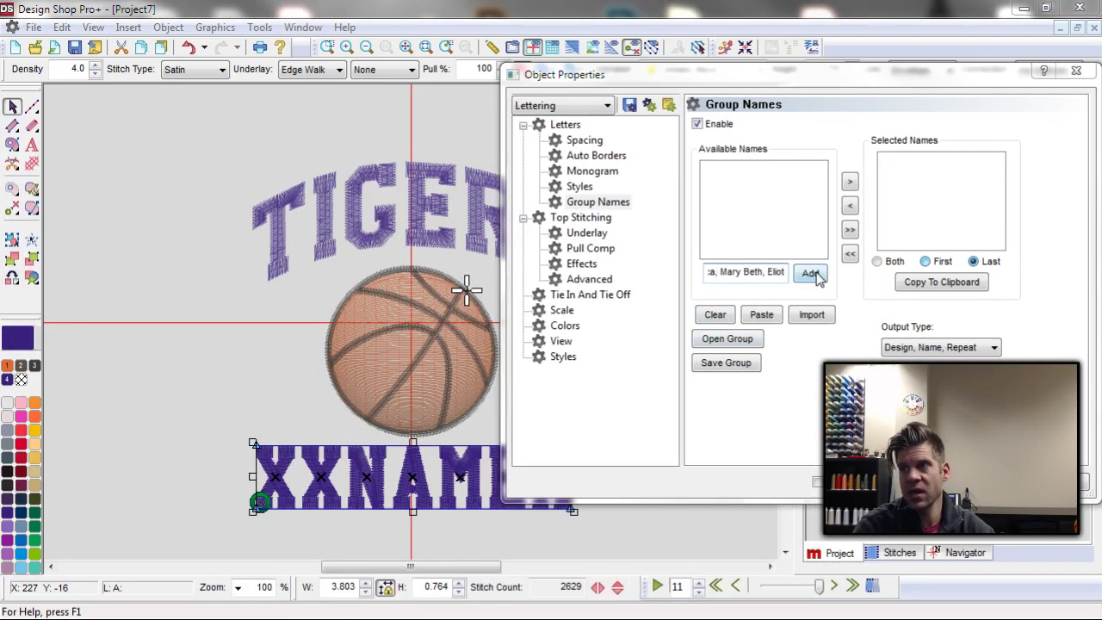
pyautogui.click(810, 275)
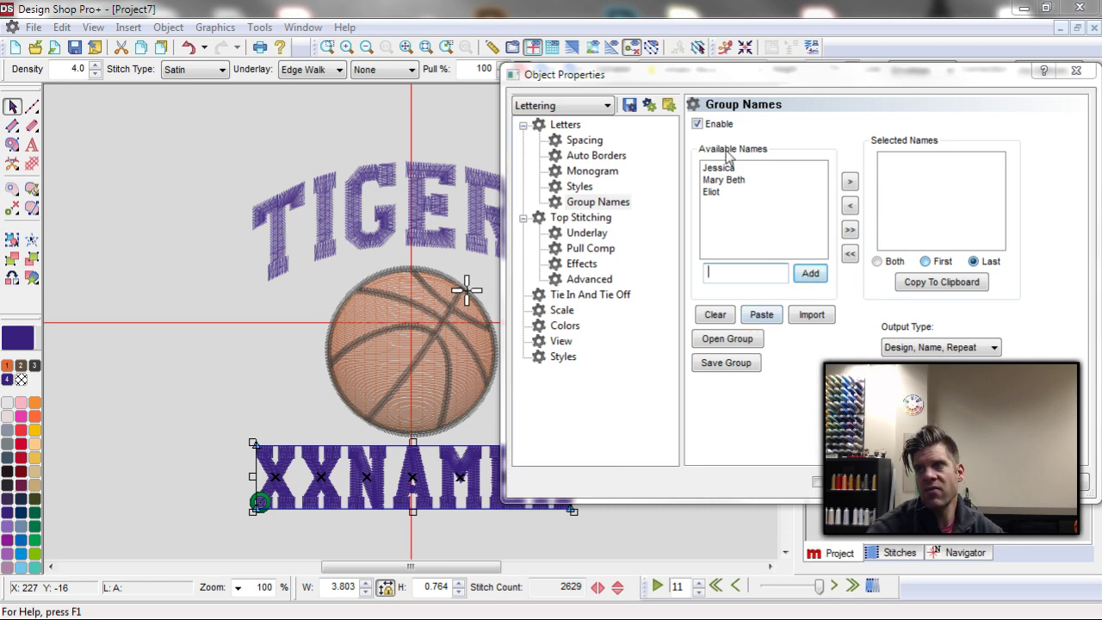
pyautogui.click(850, 231)
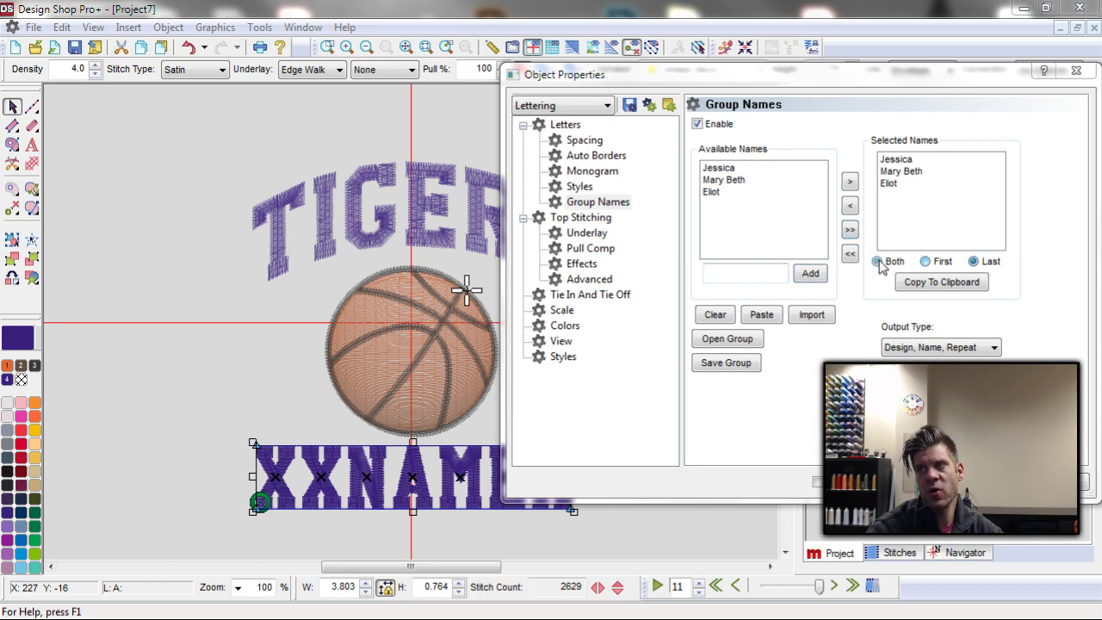
# - Switch the group names output to Both first and last names
pyautogui.click(878, 261)
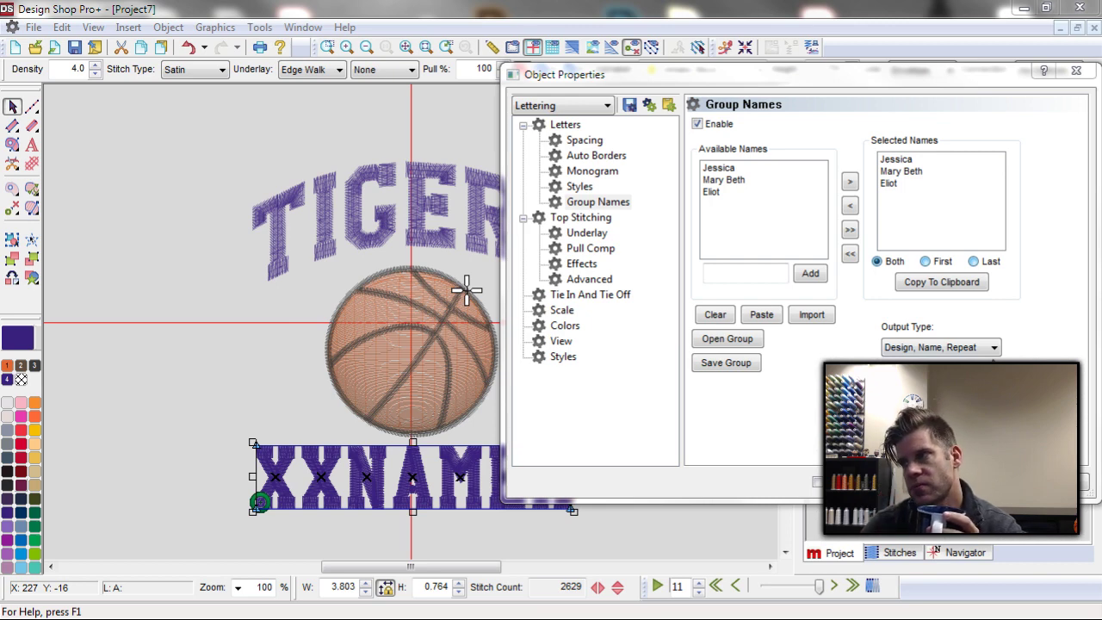
pyautogui.click(993, 349)
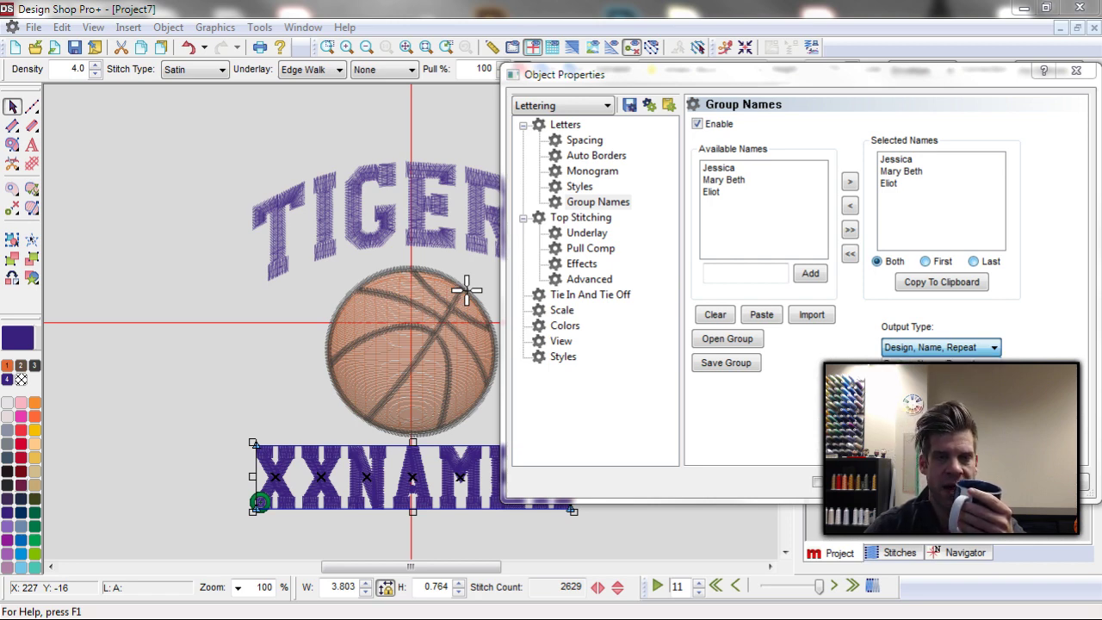
# - Set the group names output type to Separate Files and close Object Properties
pyautogui.press('Return')
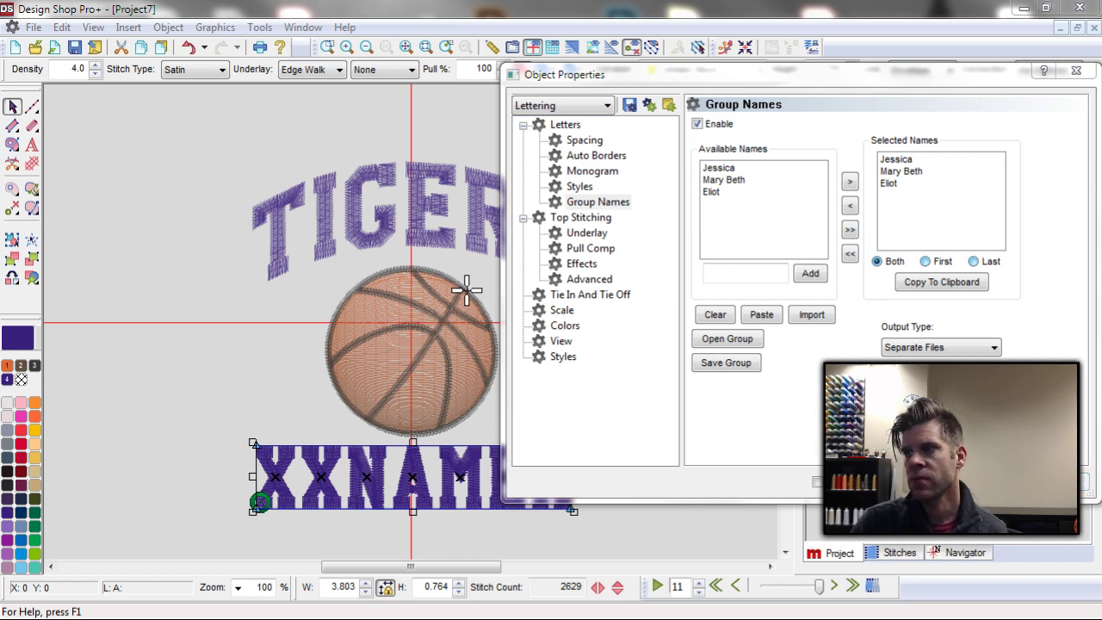
pyautogui.press('Escape')
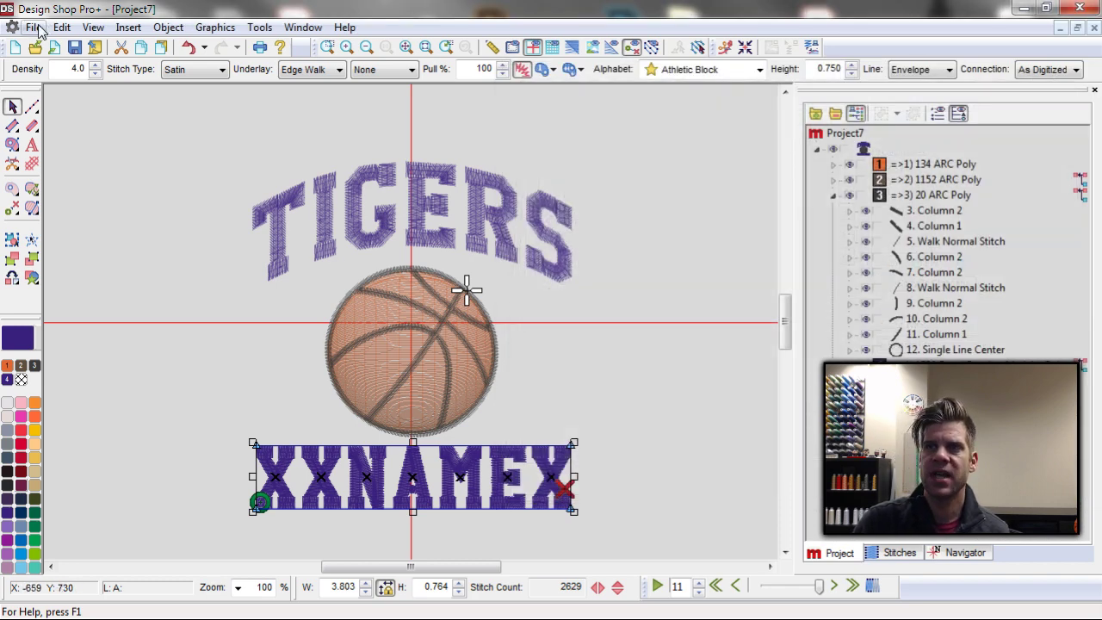
# - Save the design as Tigers Setup.ofm in Melco Universal OFM format in Group Names Session
pyautogui.click(745, 47)
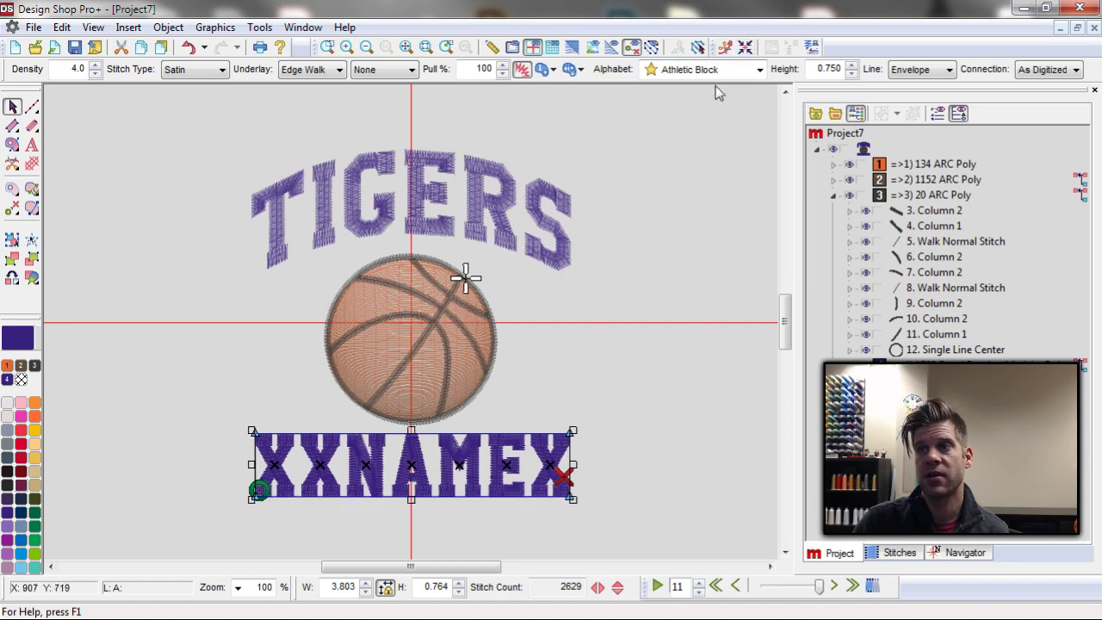
pyautogui.click(34, 27)
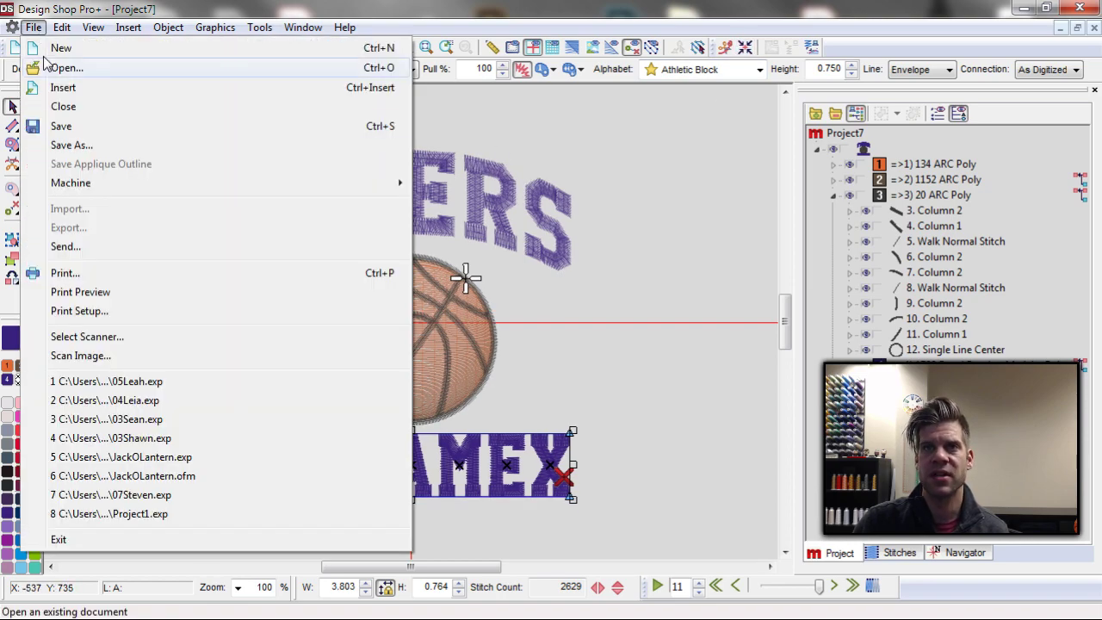
pyautogui.click(65, 143)
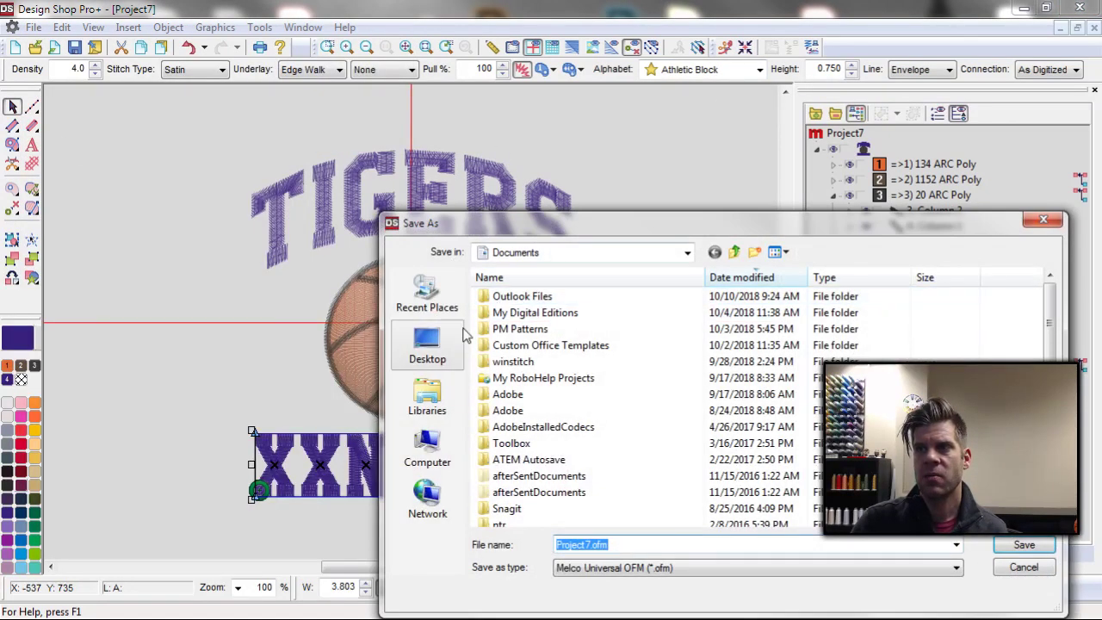
pyautogui.moveTo(581, 226); pyautogui.dragTo(0, 80)
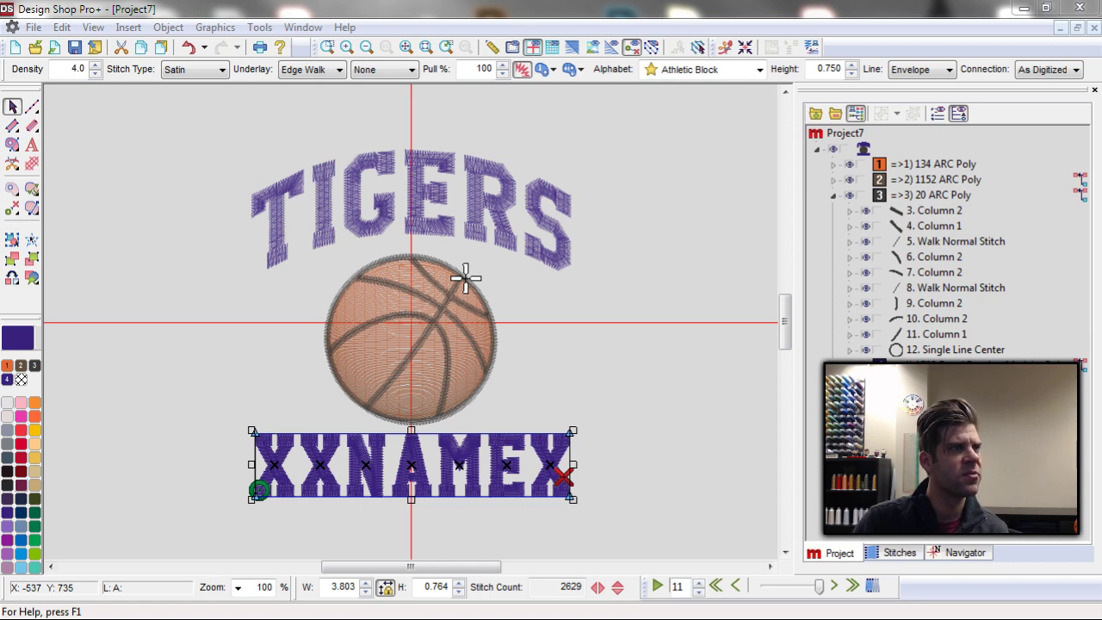
pyautogui.hotkey('ctrl', 's')
pyautogui.moveTo(225, 146); pyautogui.dragTo(392, 146)
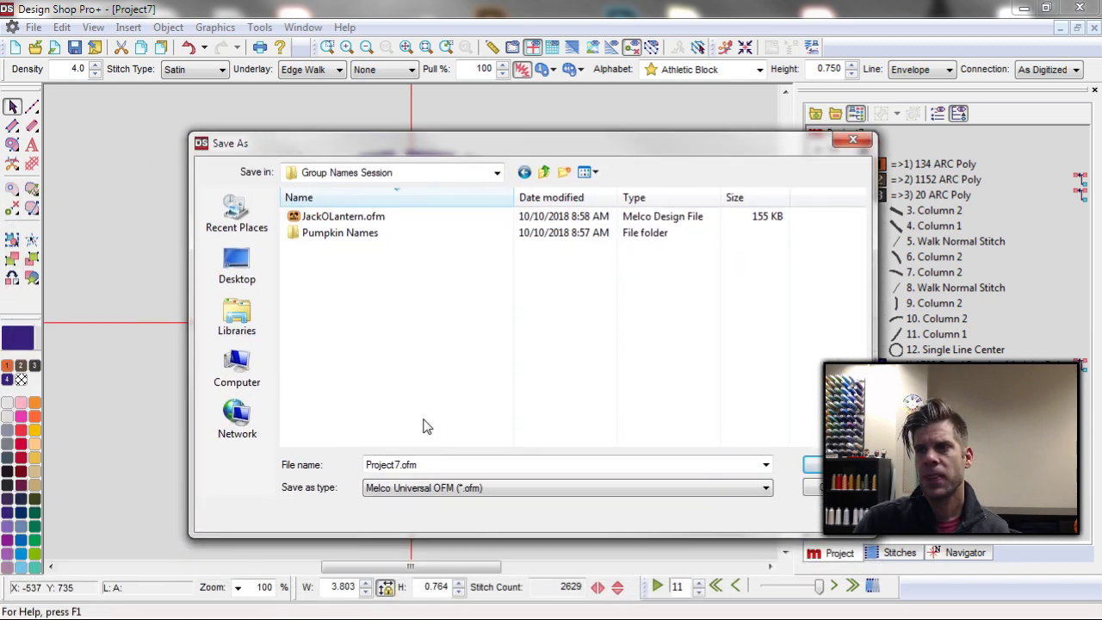
pyautogui.doubleClick(394, 465)
pyautogui.moveTo(398, 463); pyautogui.dragTo(366, 467)
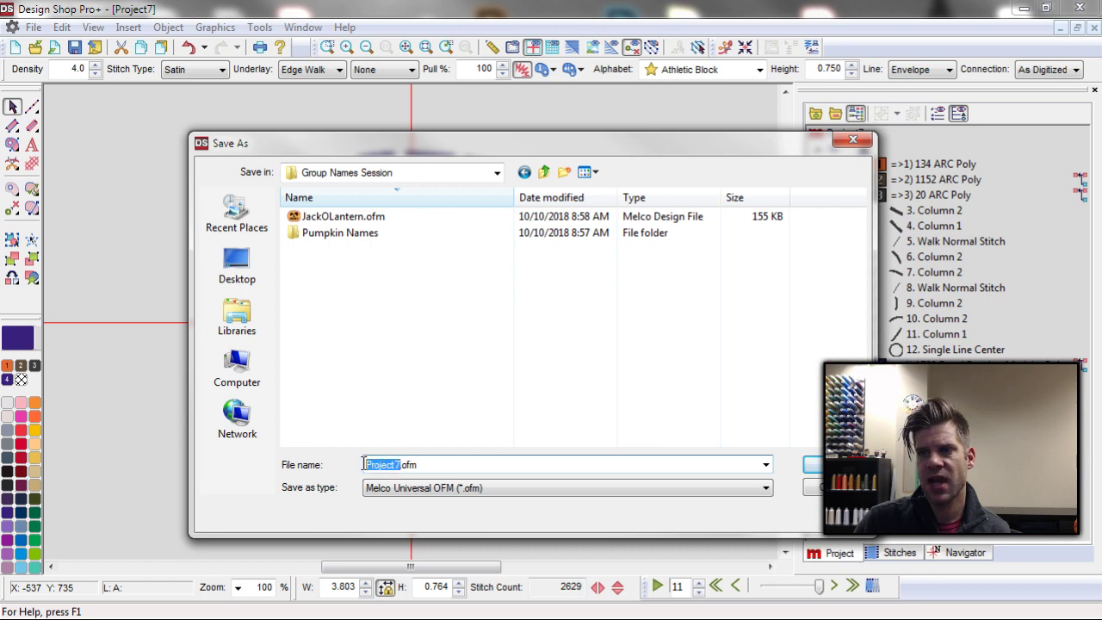
pyautogui.write('Tigers Setup')
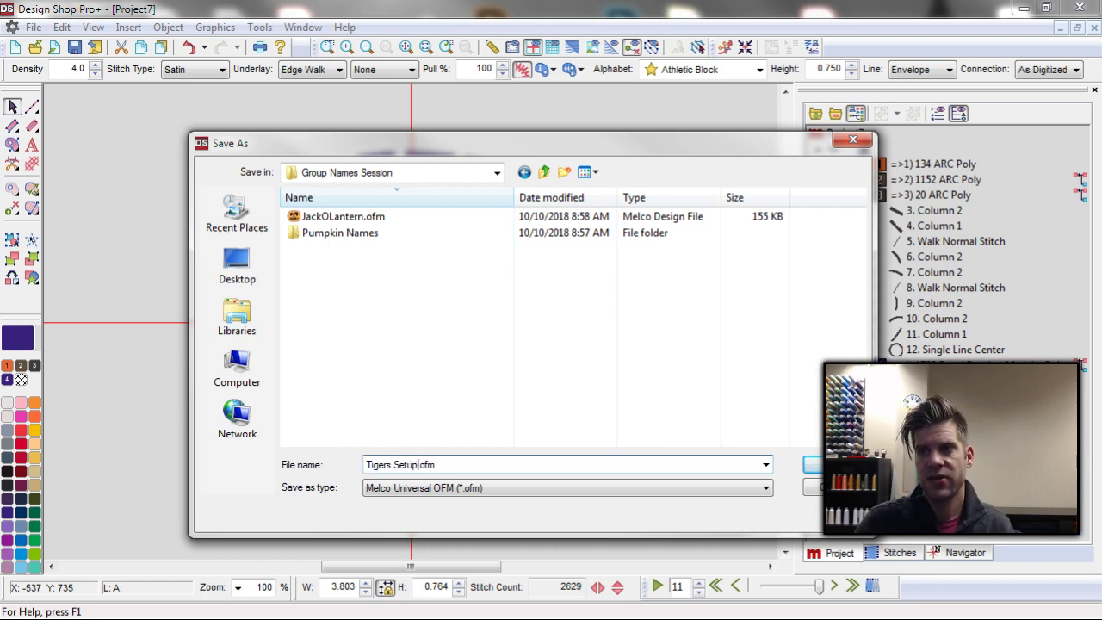
pyautogui.press('Tab')
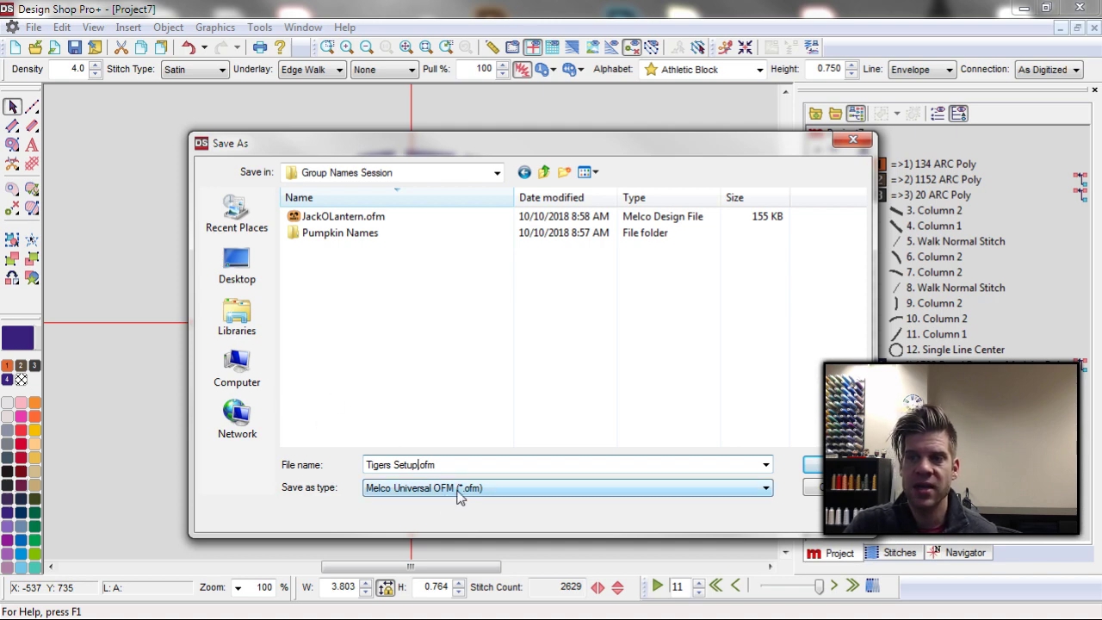
pyautogui.press('Return')
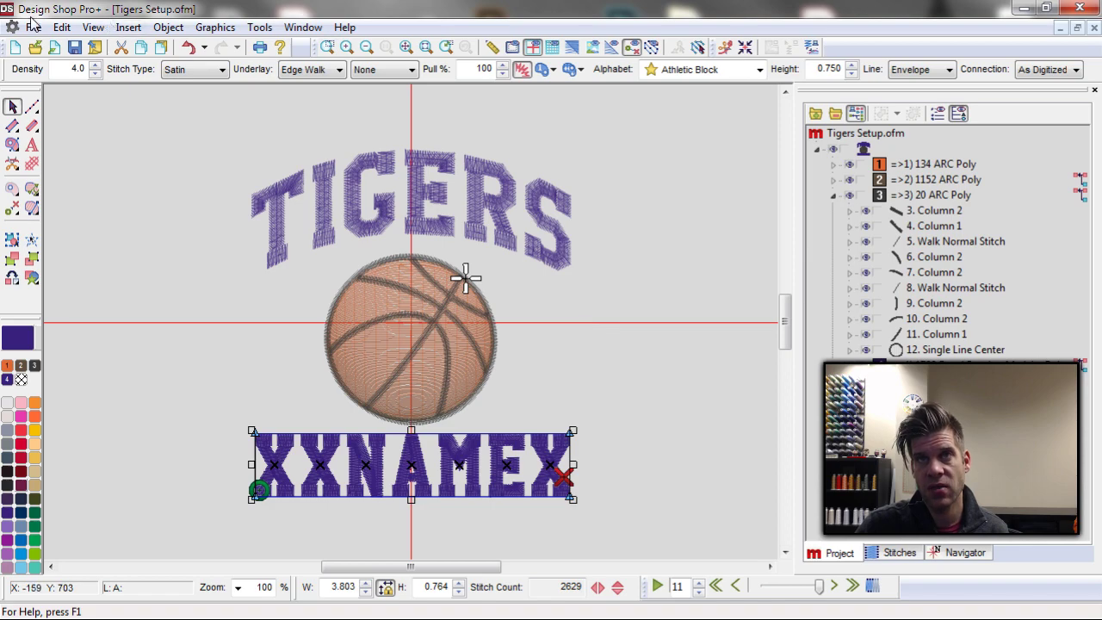
# - In Save As, create a new Tiger Names folder inside Group Names Session and open it
pyautogui.click(32, 28)
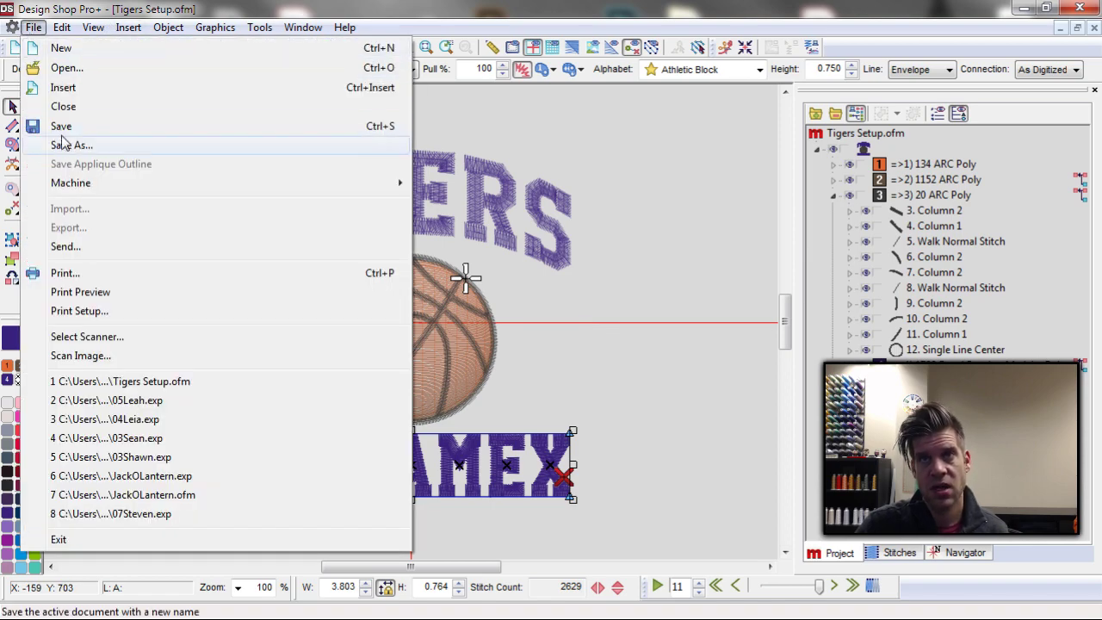
pyautogui.click(59, 143)
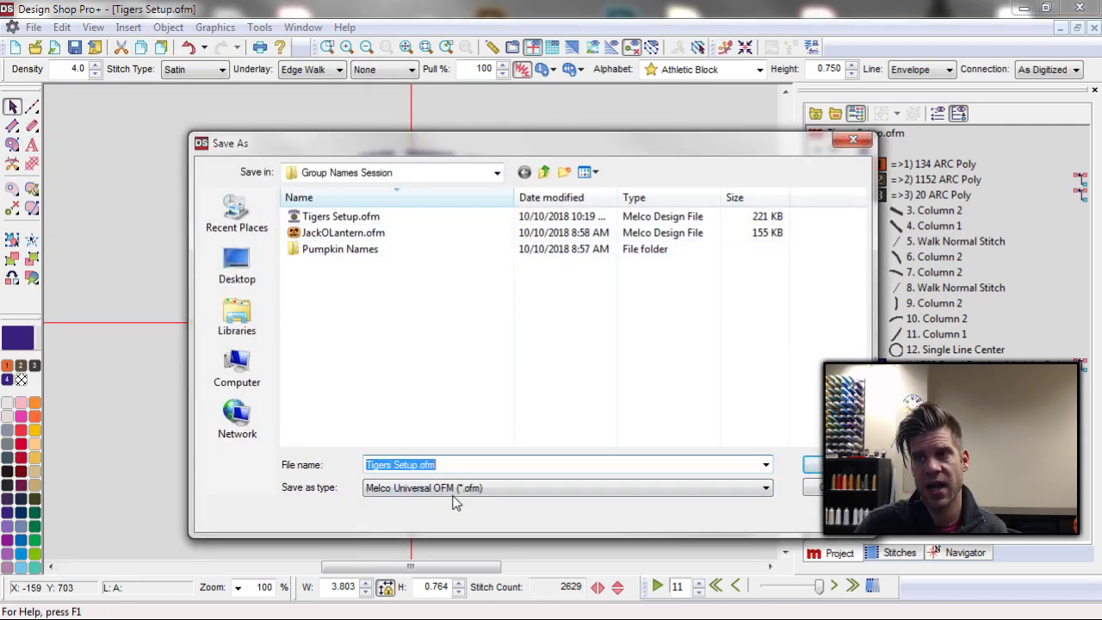
pyautogui.click(564, 172)
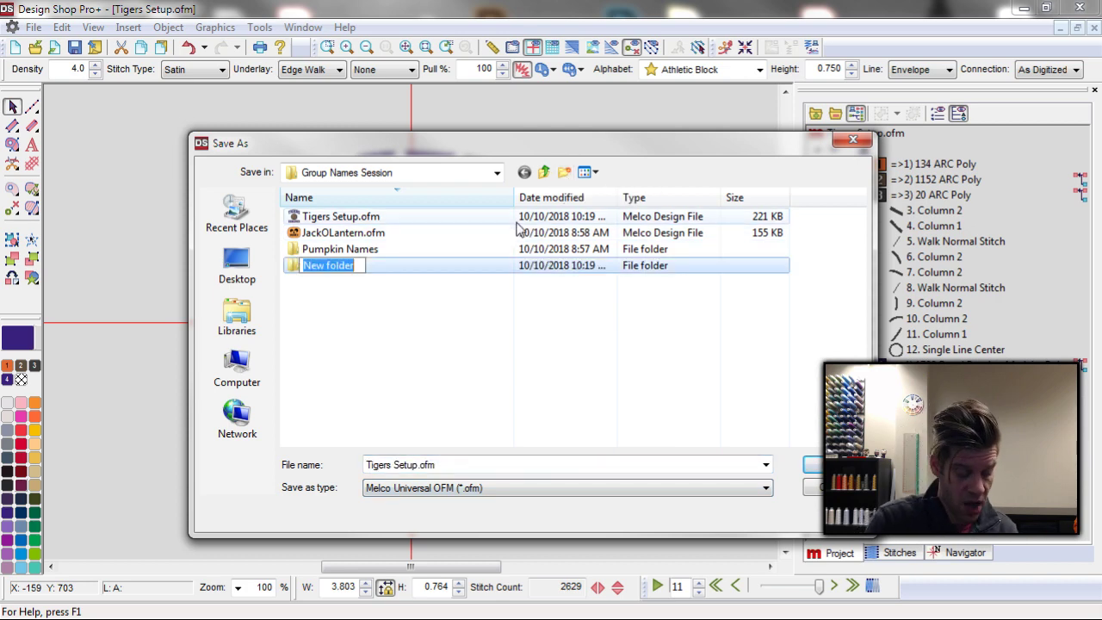
pyautogui.write('Tiger')
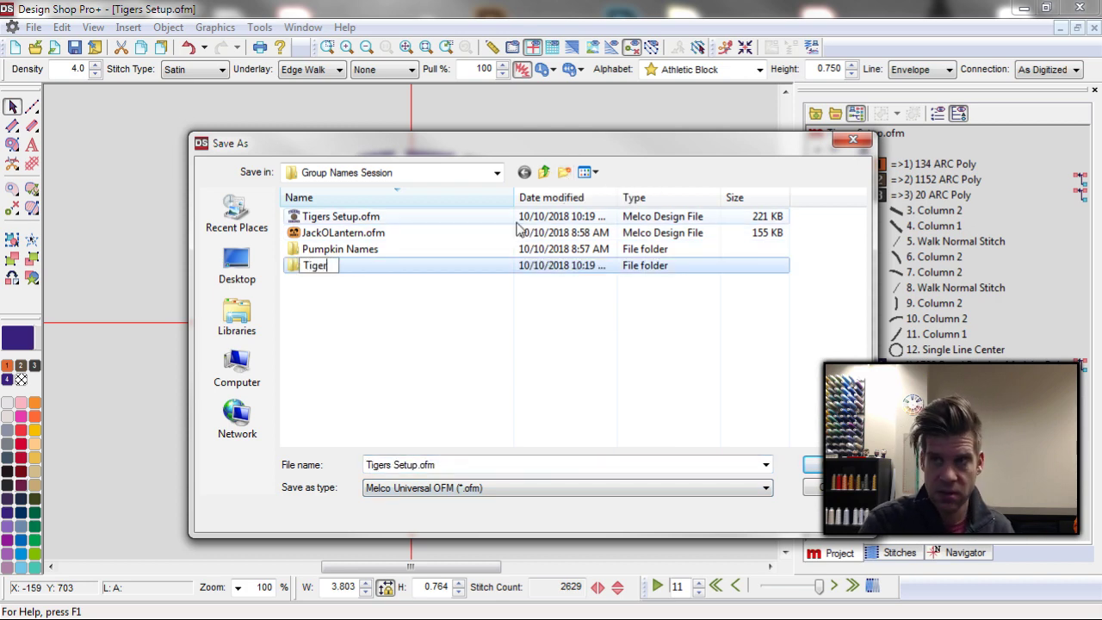
pyautogui.write(' Names')
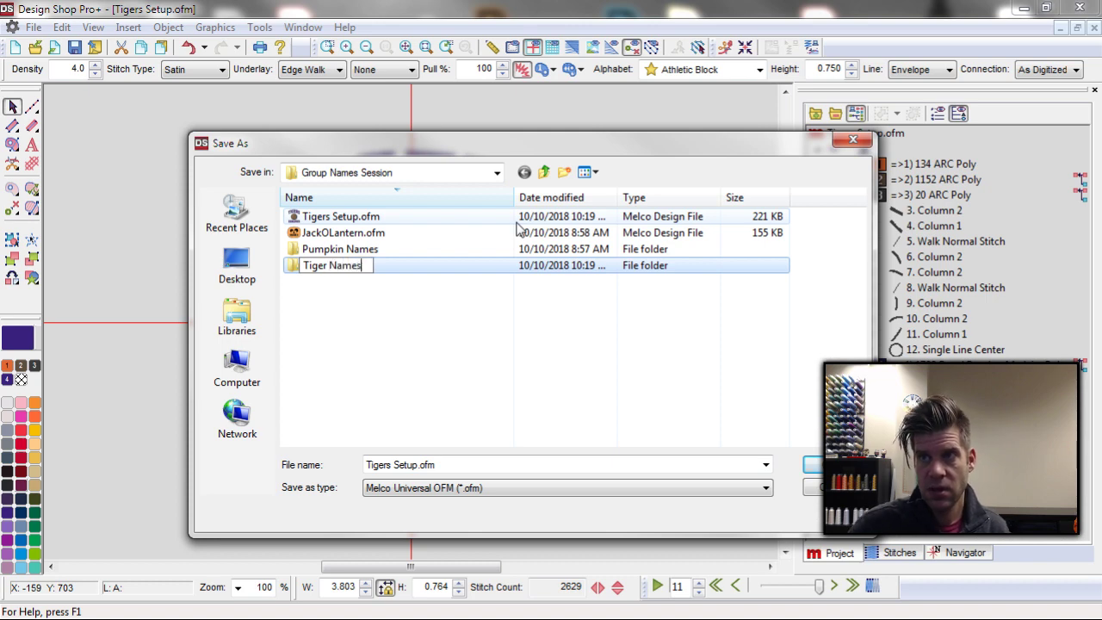
pyautogui.press('Return')
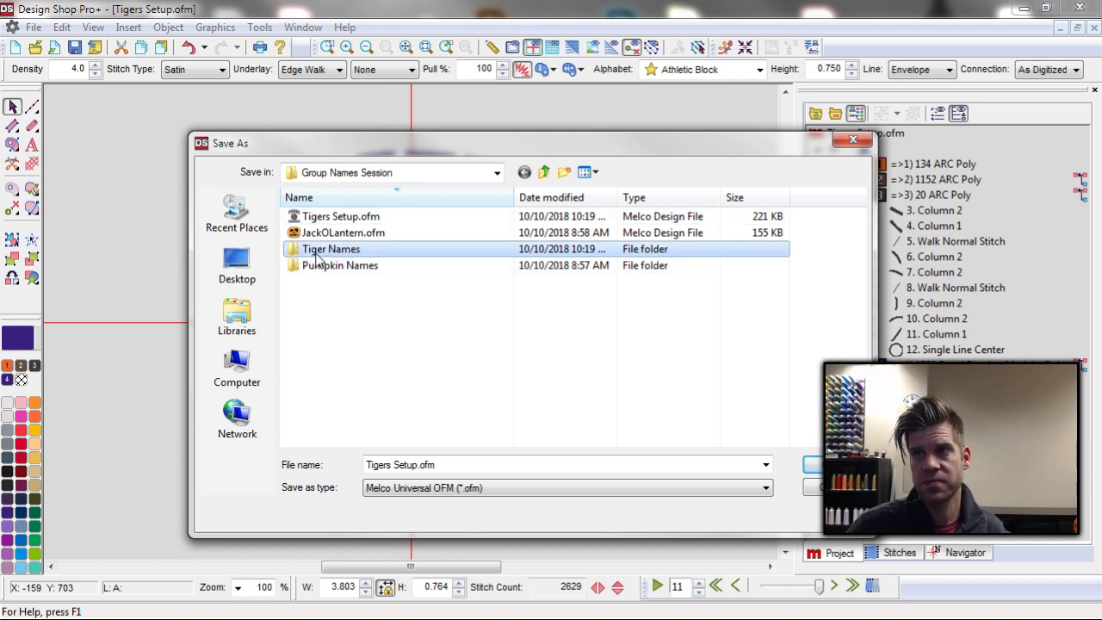
pyautogui.doubleClick(317, 259)
# - Save the names as Melco Expanded (*.exp) files into Tiger Names
pyautogui.click(405, 494)
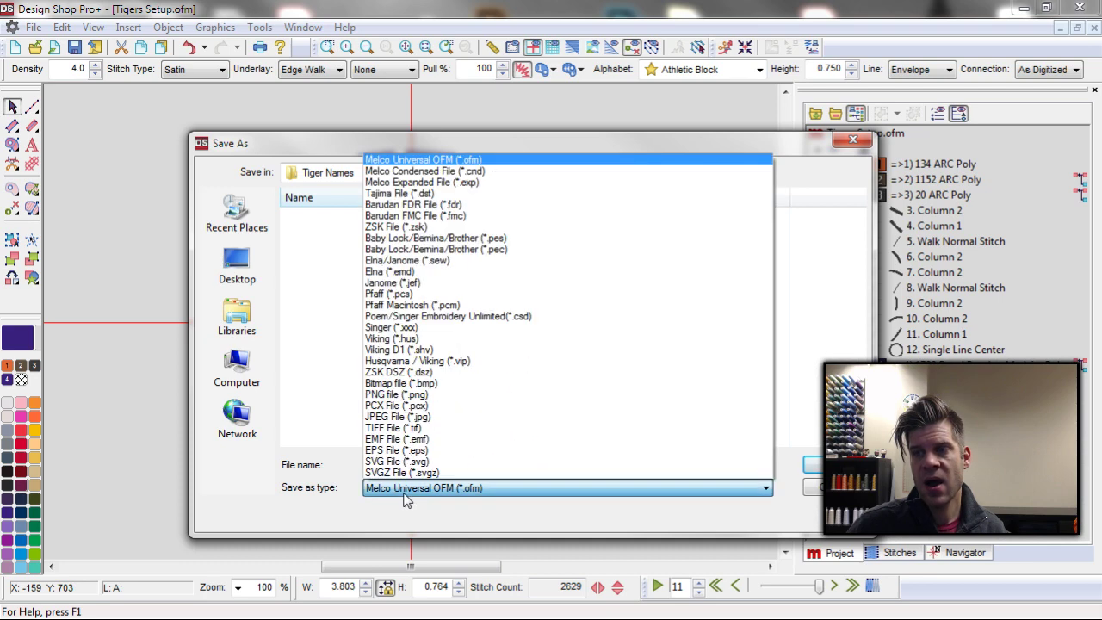
pyautogui.click(429, 182)
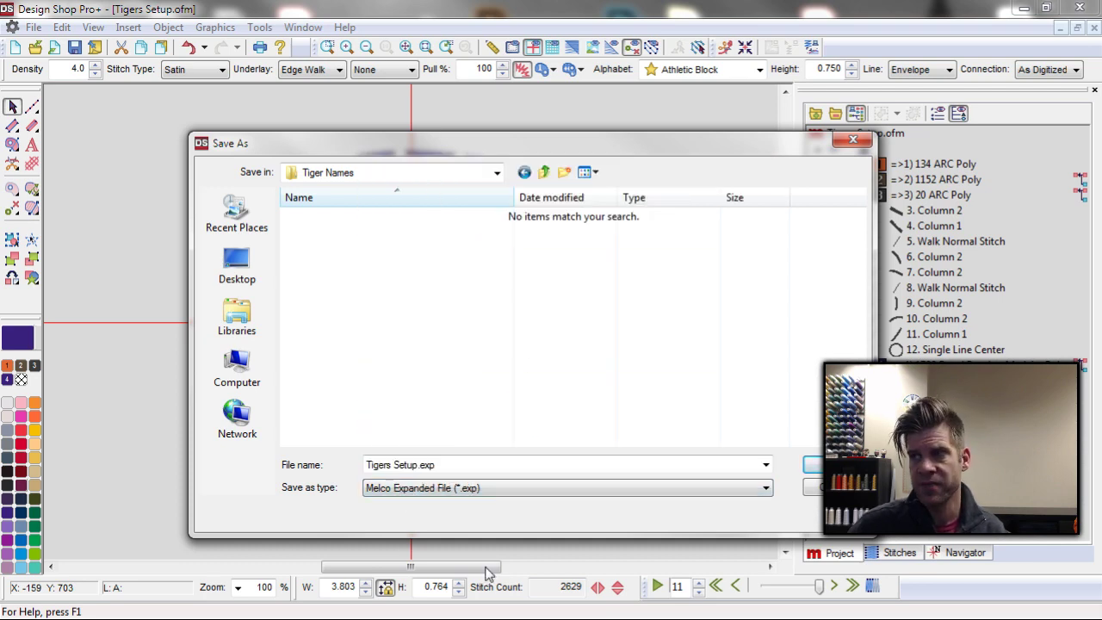
pyautogui.press('Return')
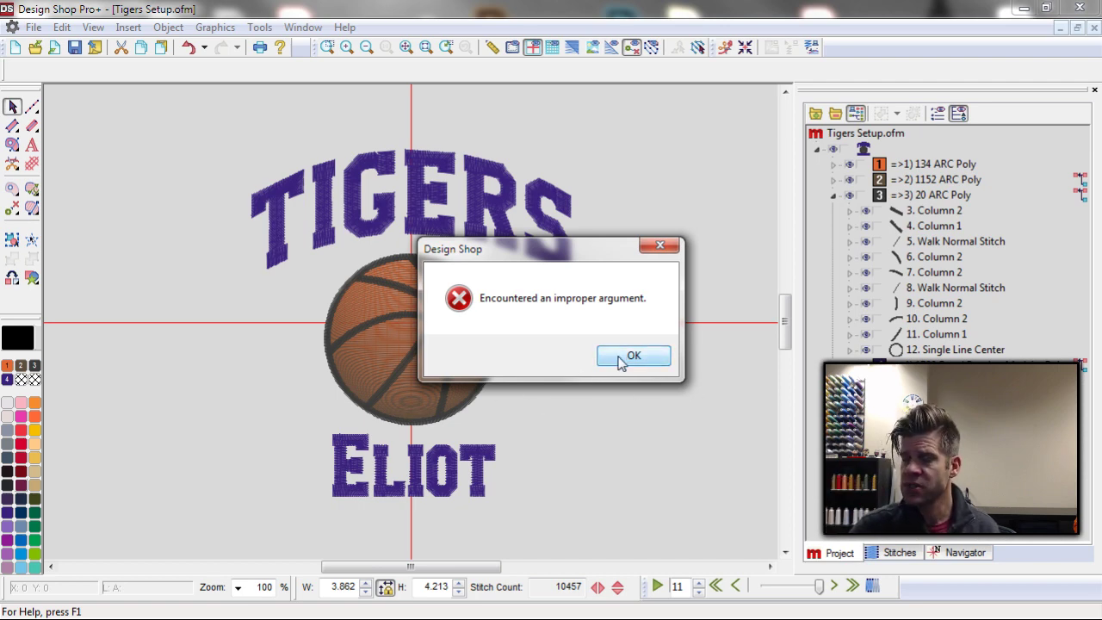
# - Dismiss the improper-argument error and view the three exported .exp files in Tiger Names
pyautogui.click(657, 246)
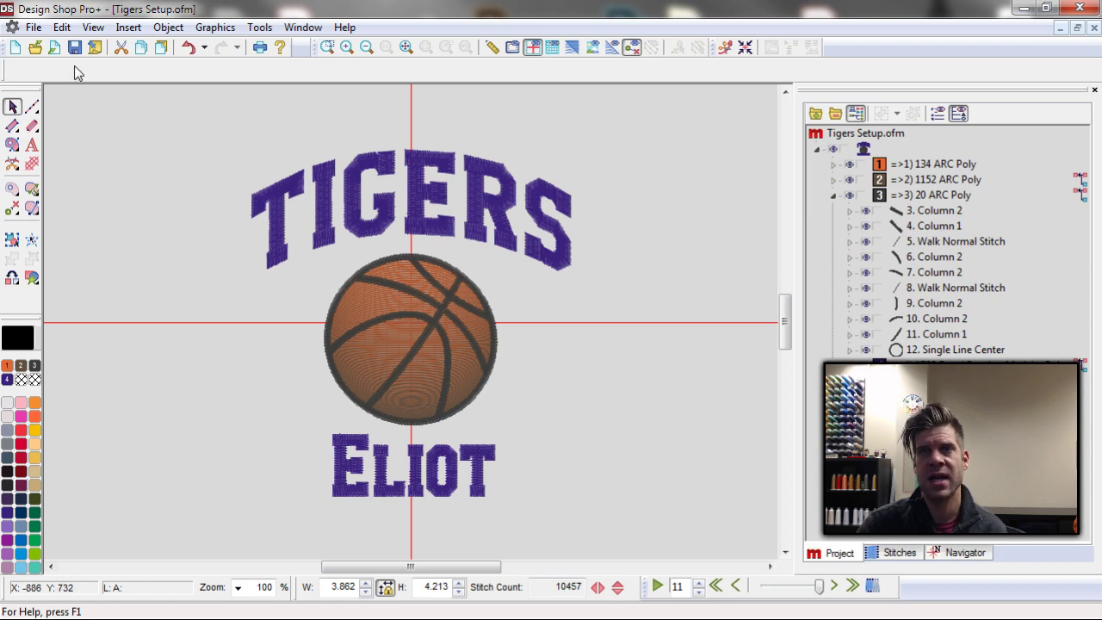
pyautogui.click(35, 49)
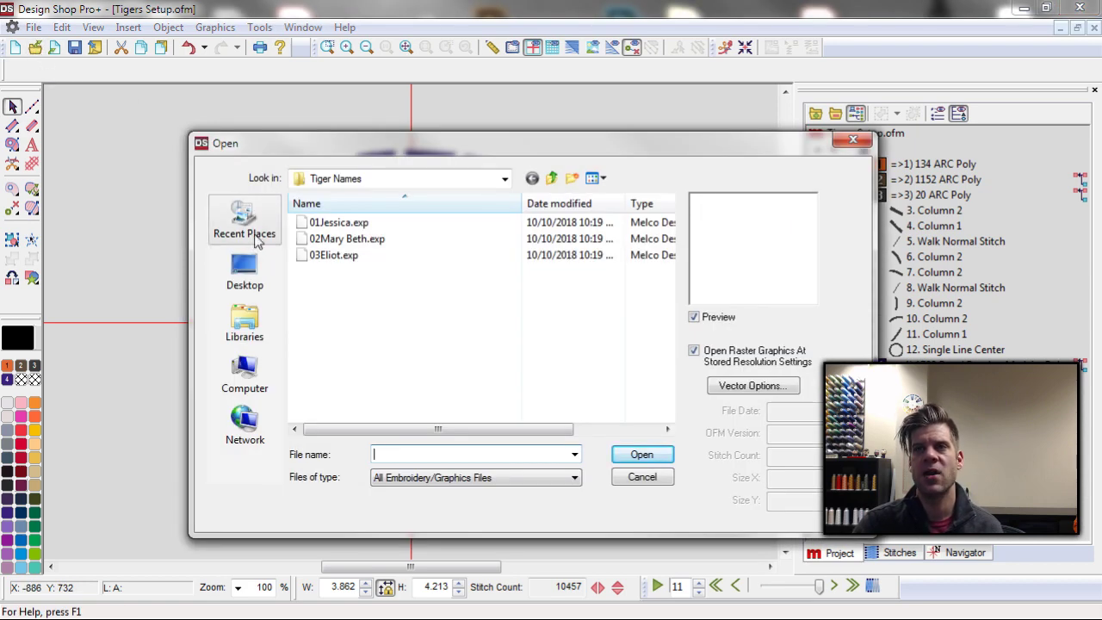
# - Preview the Jessica, Mary Beth and Eliot .exp files, then cancel without opening any
pyautogui.click(339, 223)
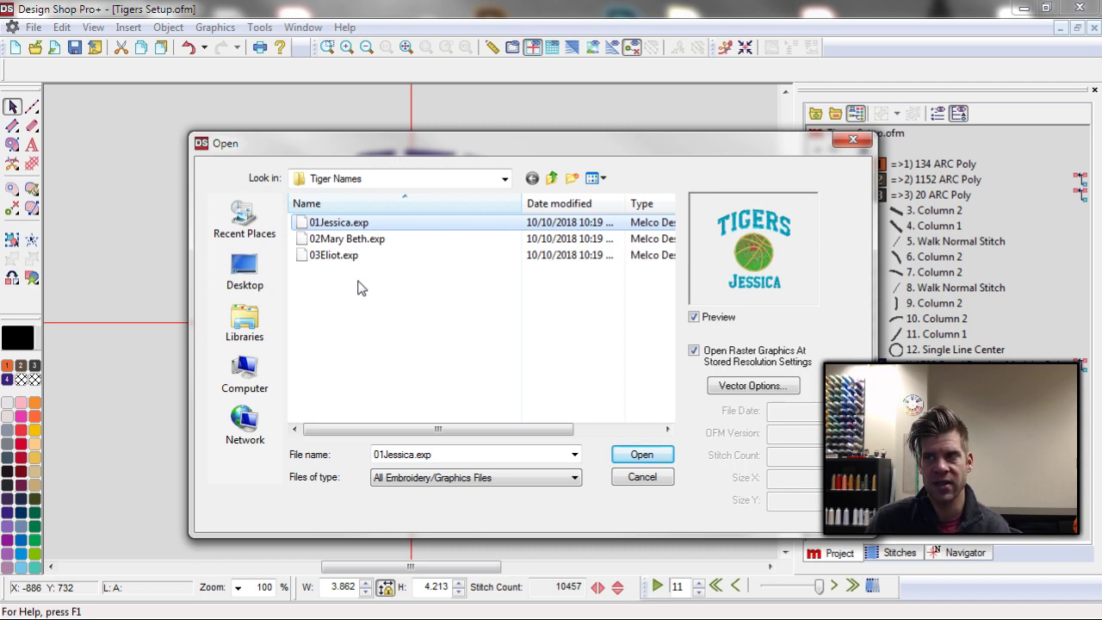
pyautogui.click(349, 239)
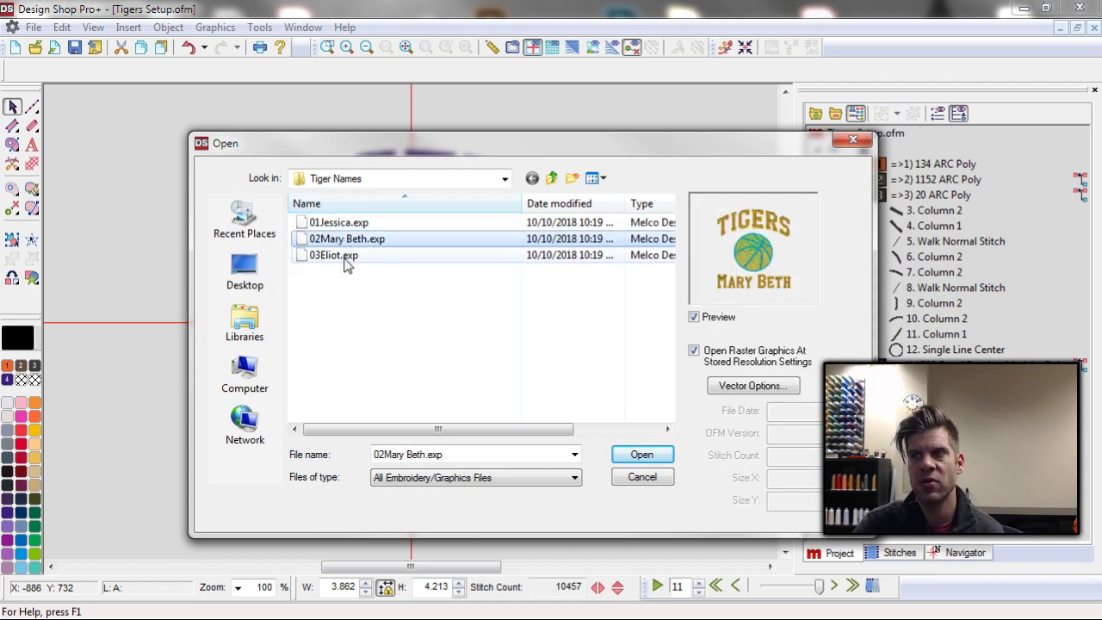
pyautogui.click(344, 258)
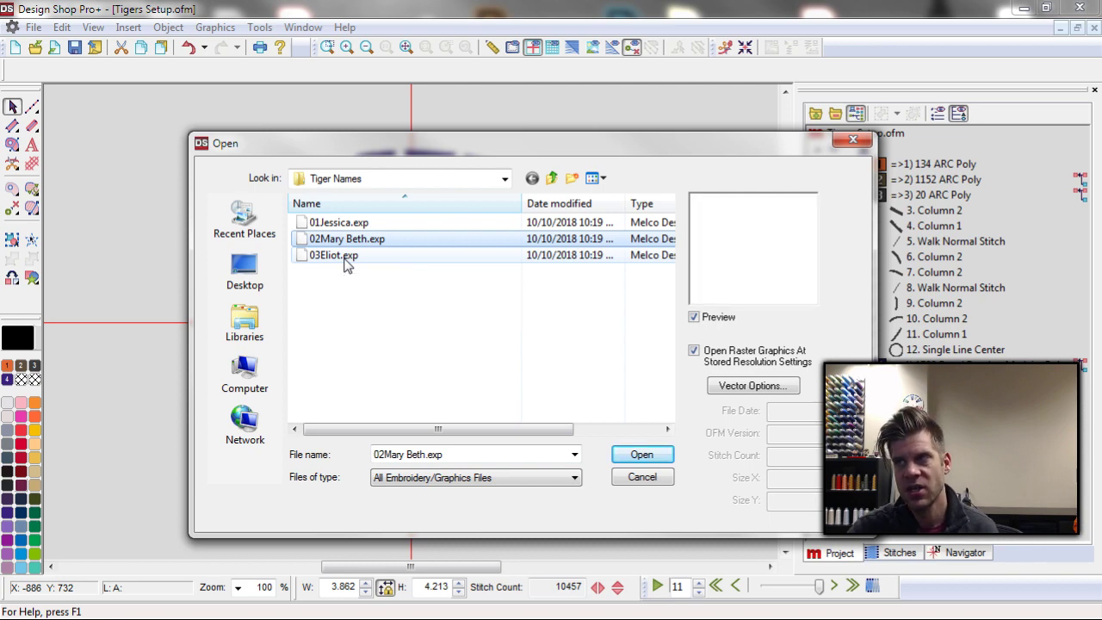
pyautogui.click(340, 242)
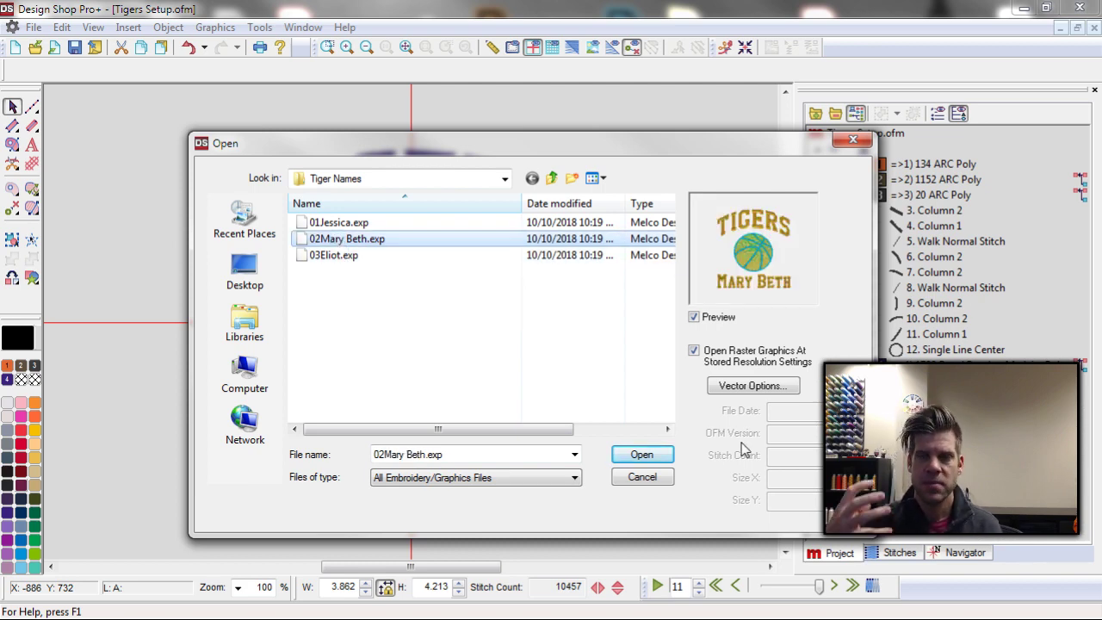
pyautogui.click(648, 478)
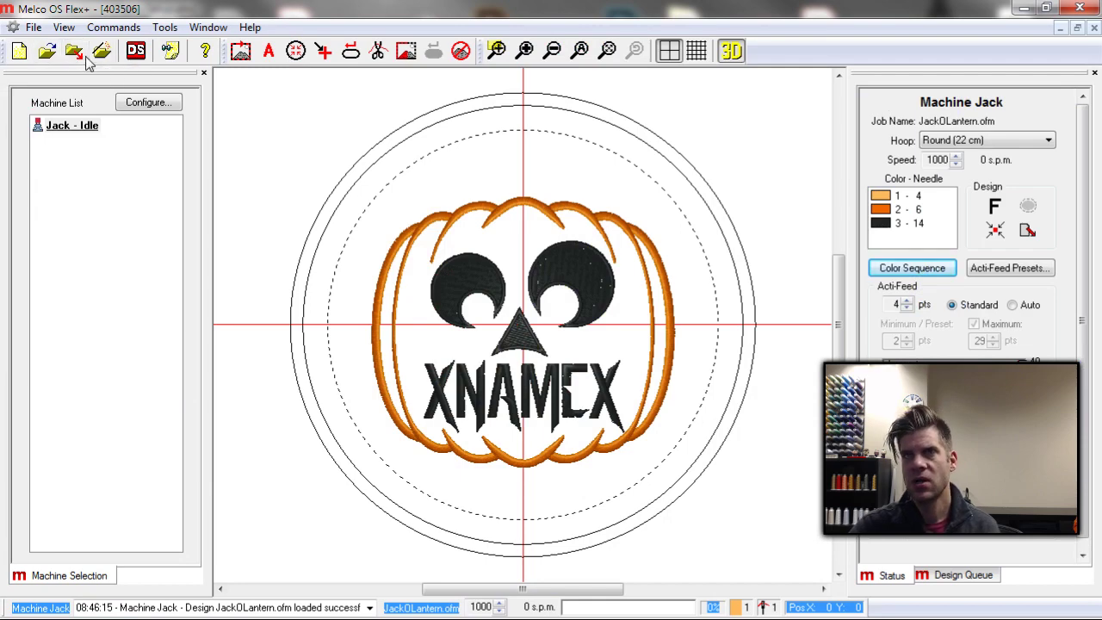
# - Load 01Jessica.exp from the Tiger Names folder onto Machine Jack
pyautogui.click(76, 53)
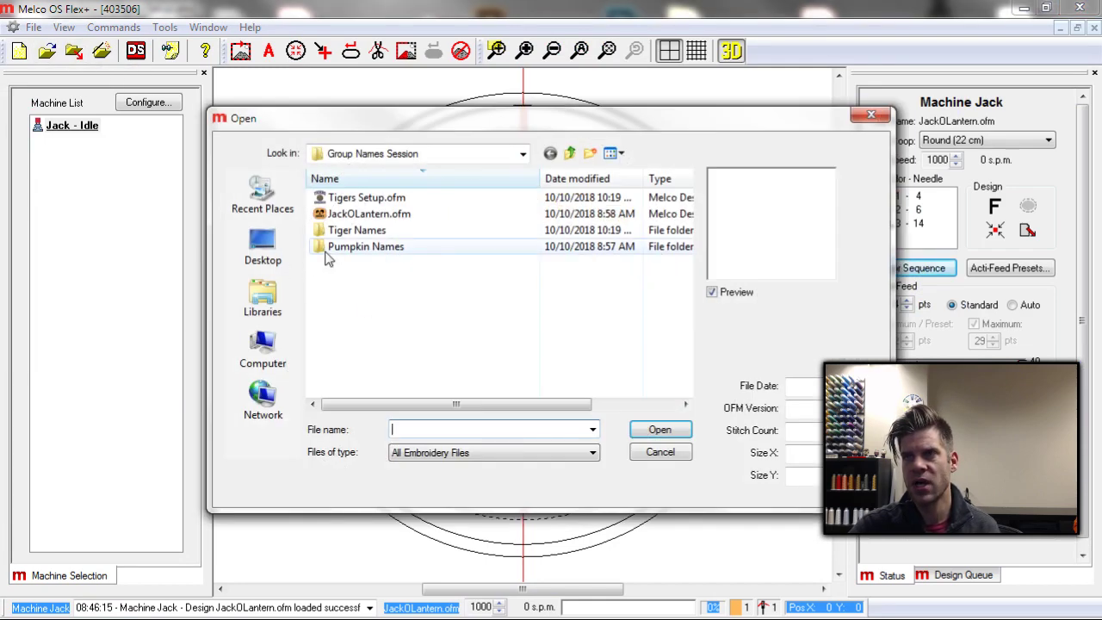
pyautogui.click(337, 248)
pyautogui.click(338, 234)
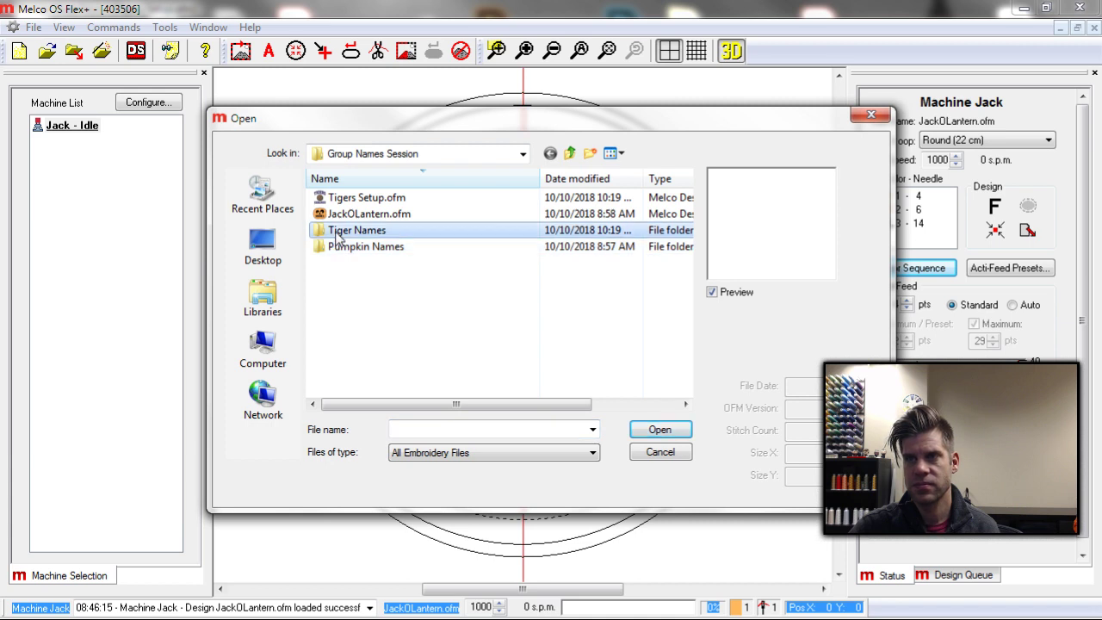
pyautogui.doubleClick(338, 234)
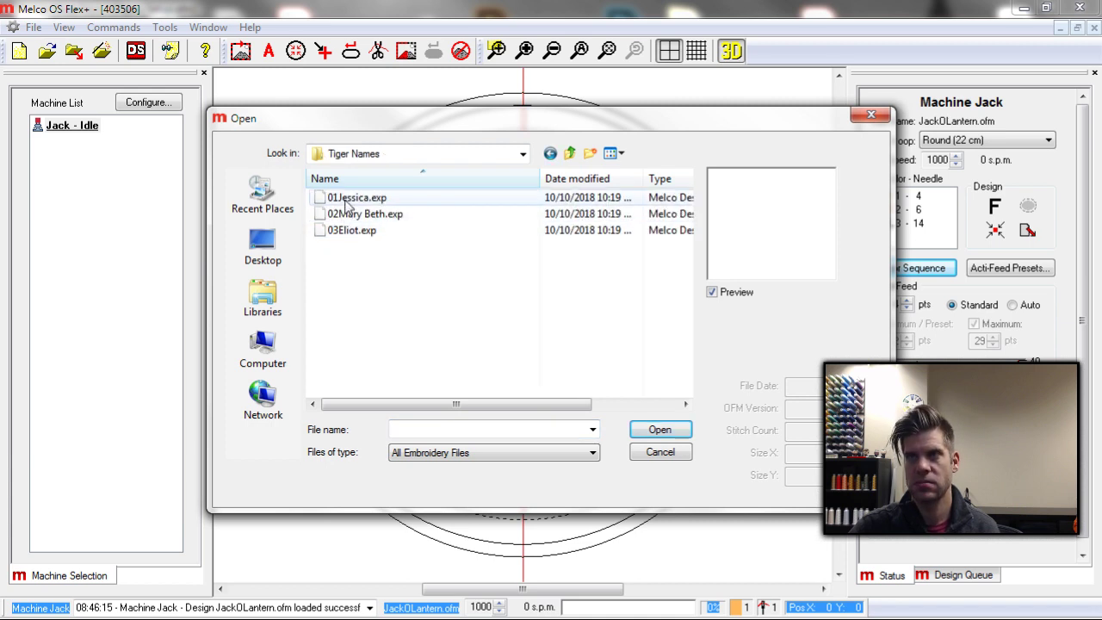
pyautogui.click(348, 203)
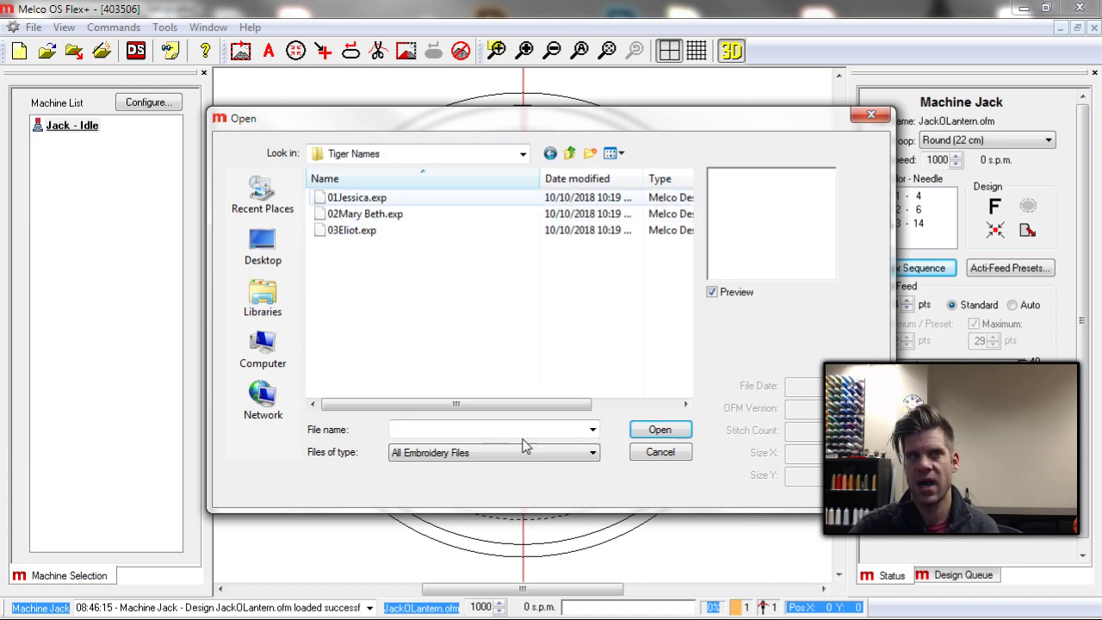
pyautogui.click(660, 430)
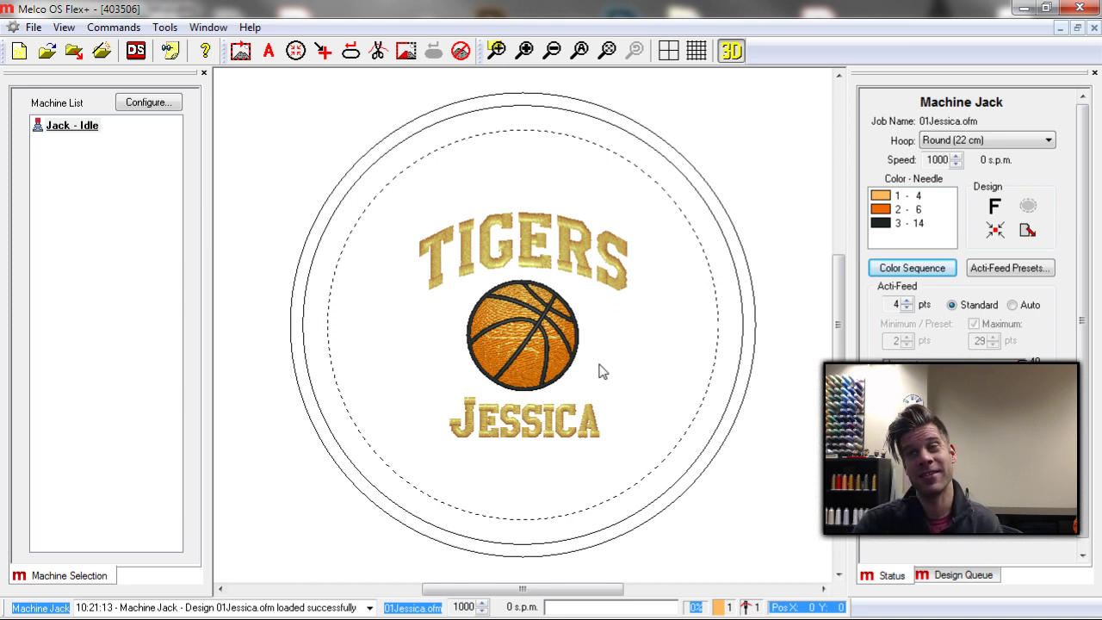
# - Add purple needle 12 as the Jessica design's fourth color in the color sequence
pyautogui.click(914, 268)
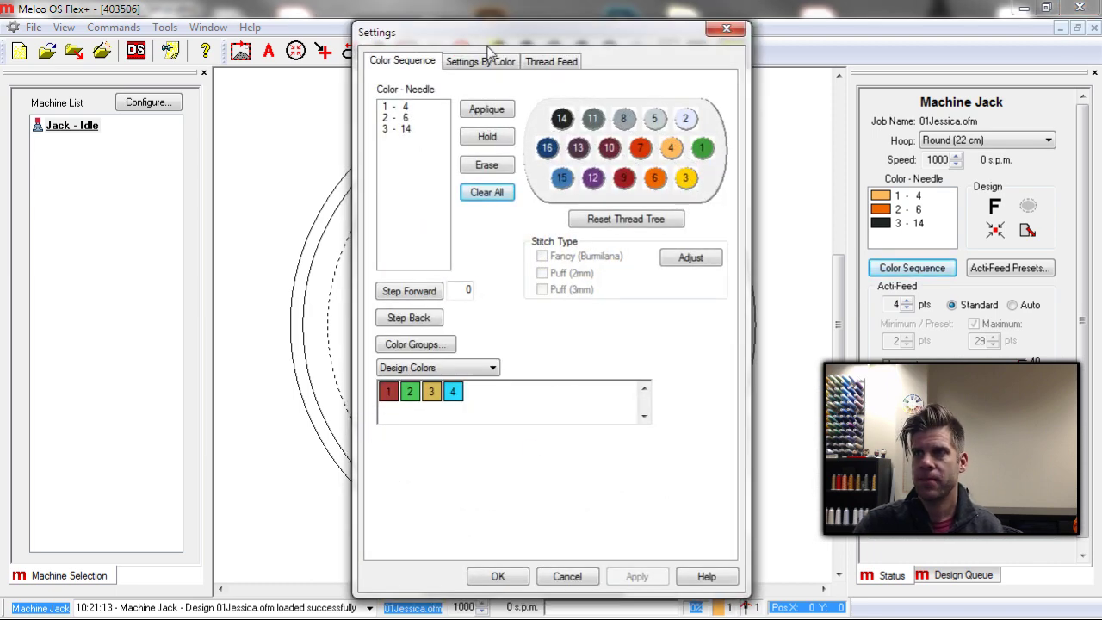
pyautogui.moveTo(490, 37); pyautogui.dragTo(791, 57)
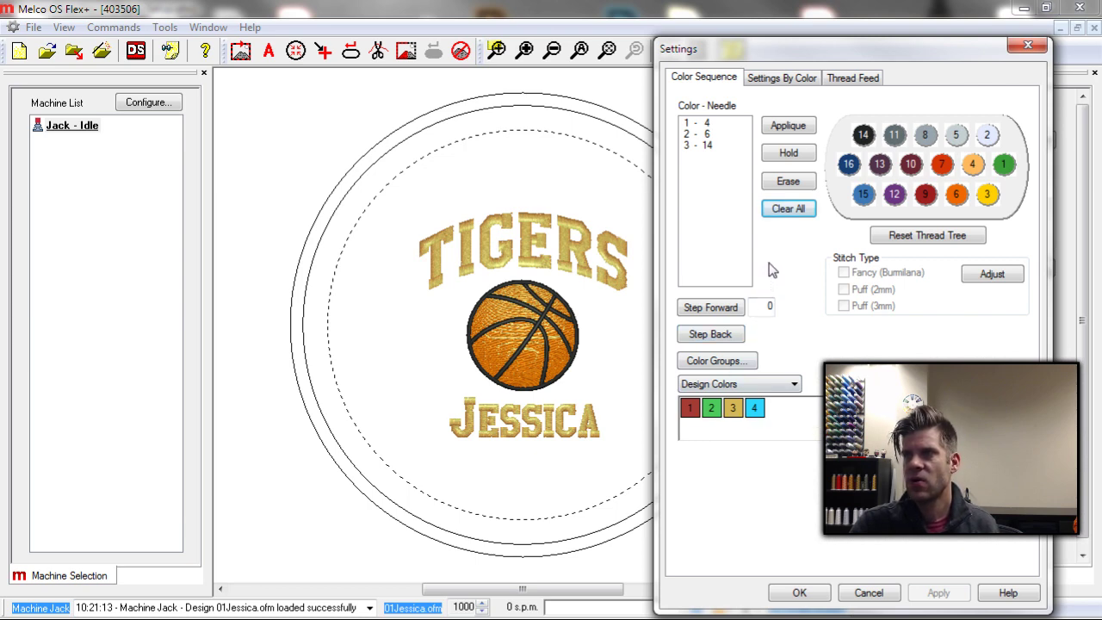
pyautogui.click(902, 196)
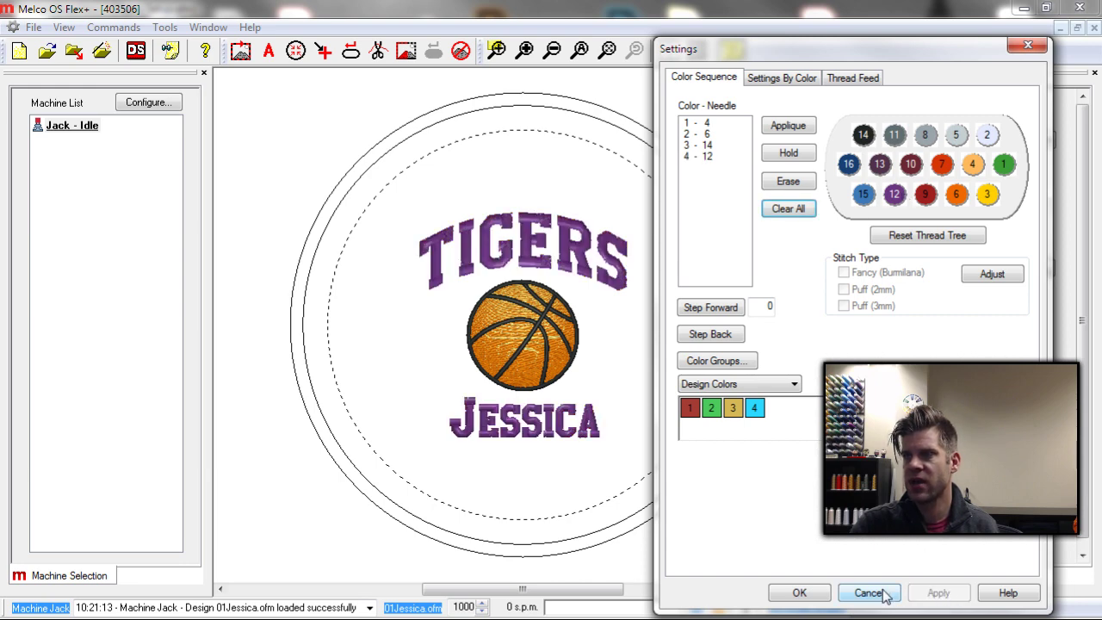
pyautogui.click(820, 598)
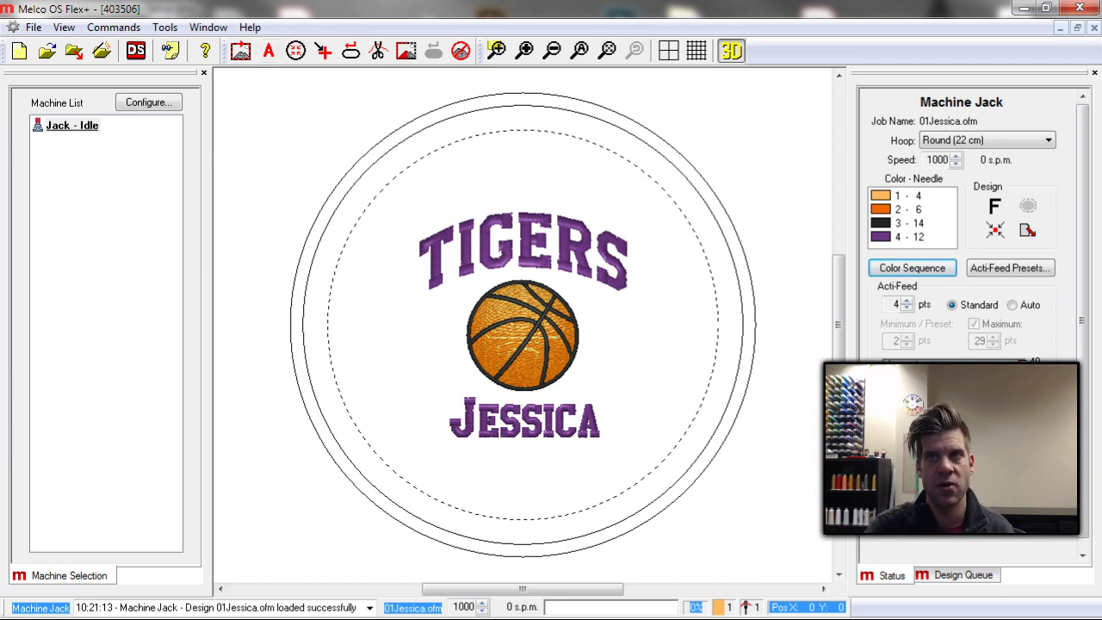
# - Load 02Mary Beth.exp, set Acti-Feed to Auto, and display the Design Queue
pyautogui.click(74, 51)
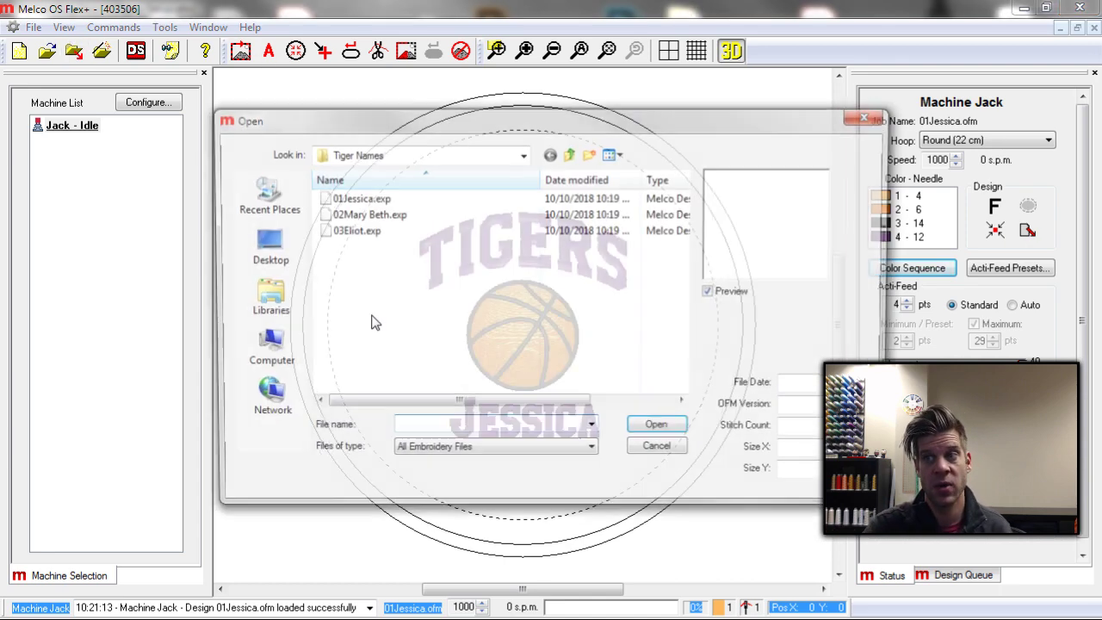
pyautogui.click(379, 214)
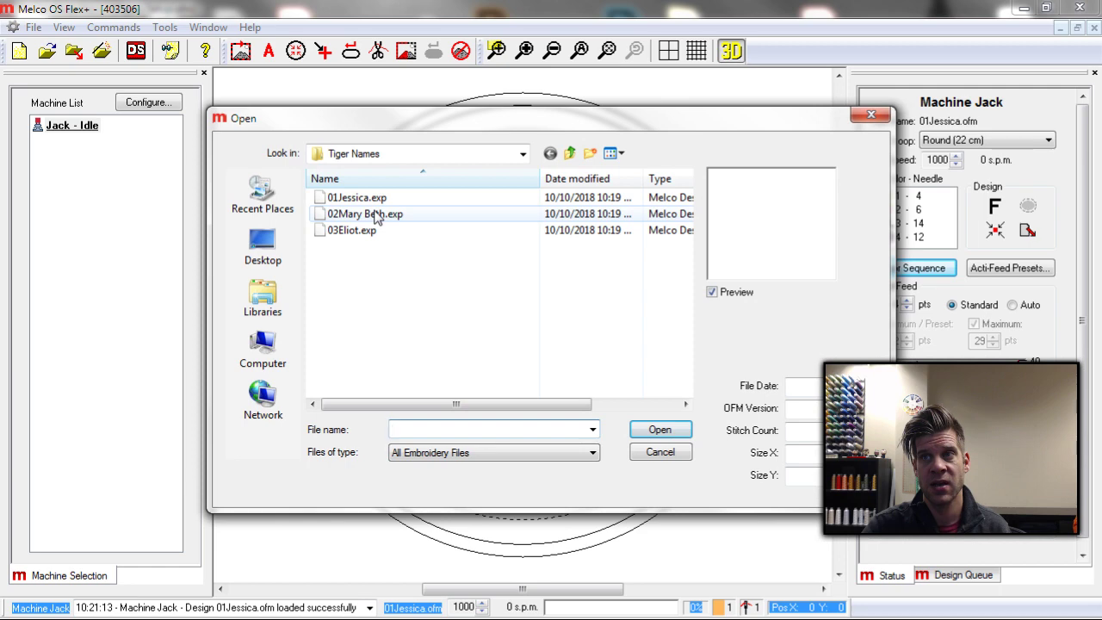
pyautogui.click(655, 431)
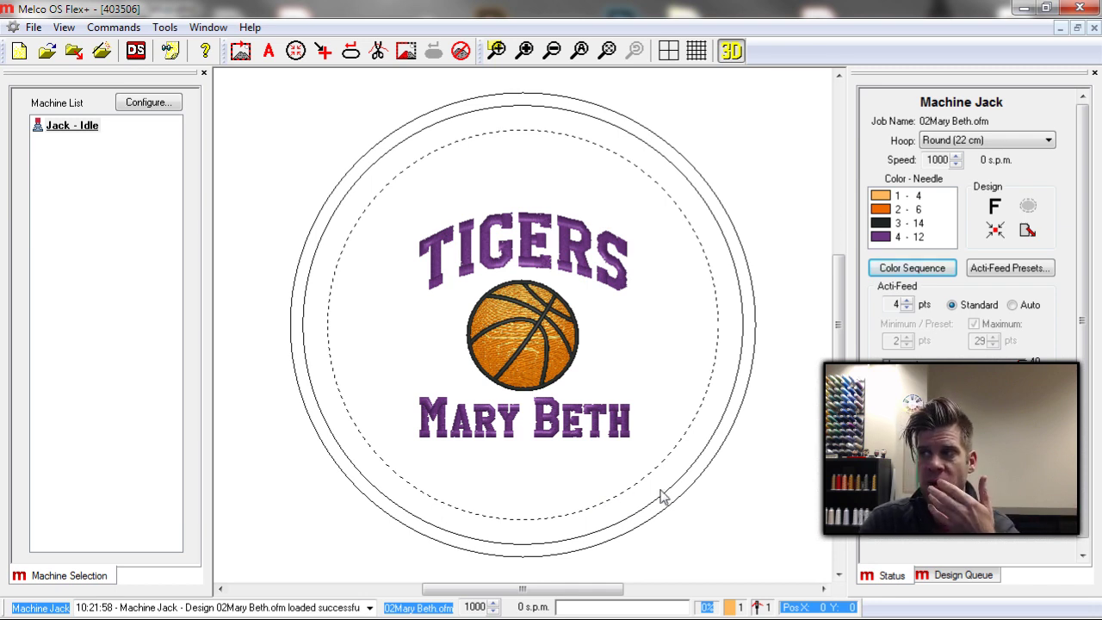
pyautogui.click(1013, 305)
pyautogui.click(953, 574)
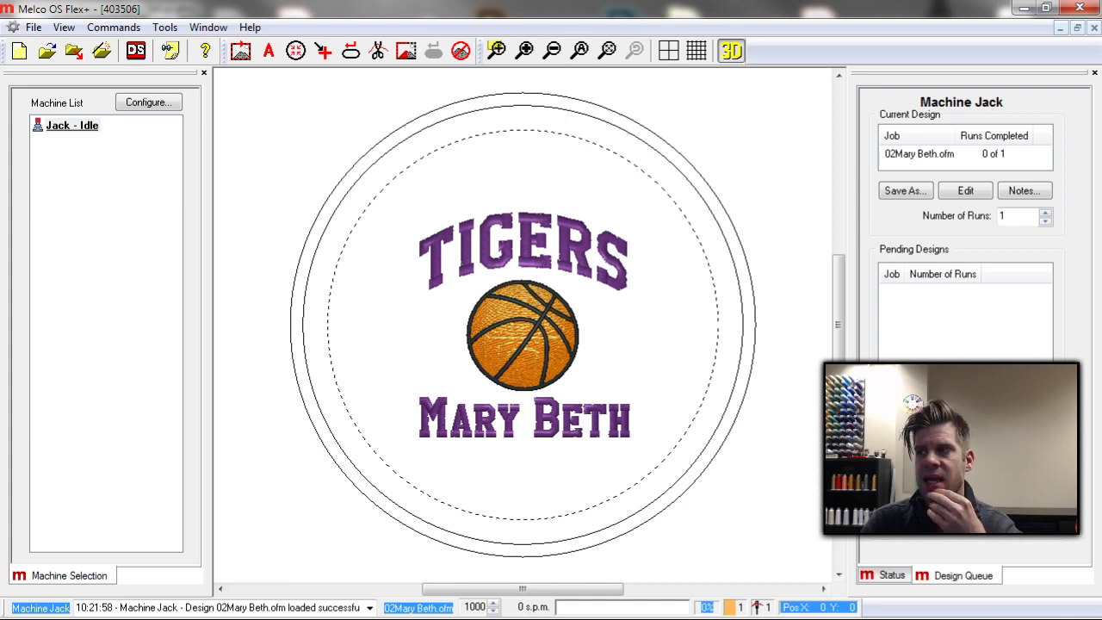
# - Queue 01Jessica, 02Mary Beth and 03Eliot from Tiger Names as pending designs
pyautogui.hotkey('ctrl', 'o')
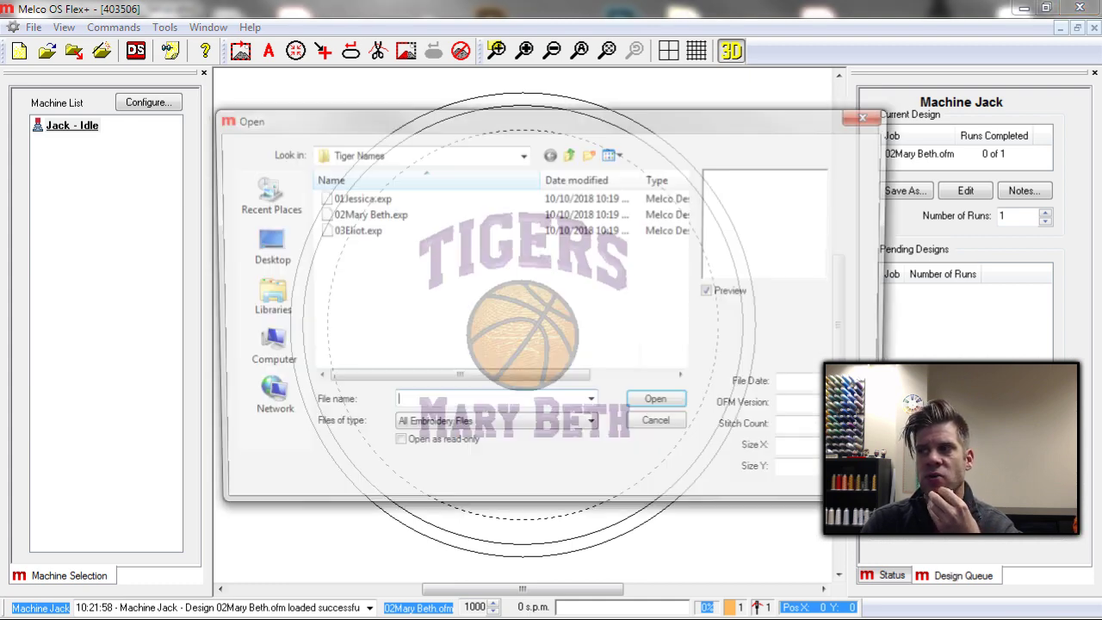
pyautogui.keyDown('shift'); pyautogui.click(368, 233); pyautogui.keyUp('shift')
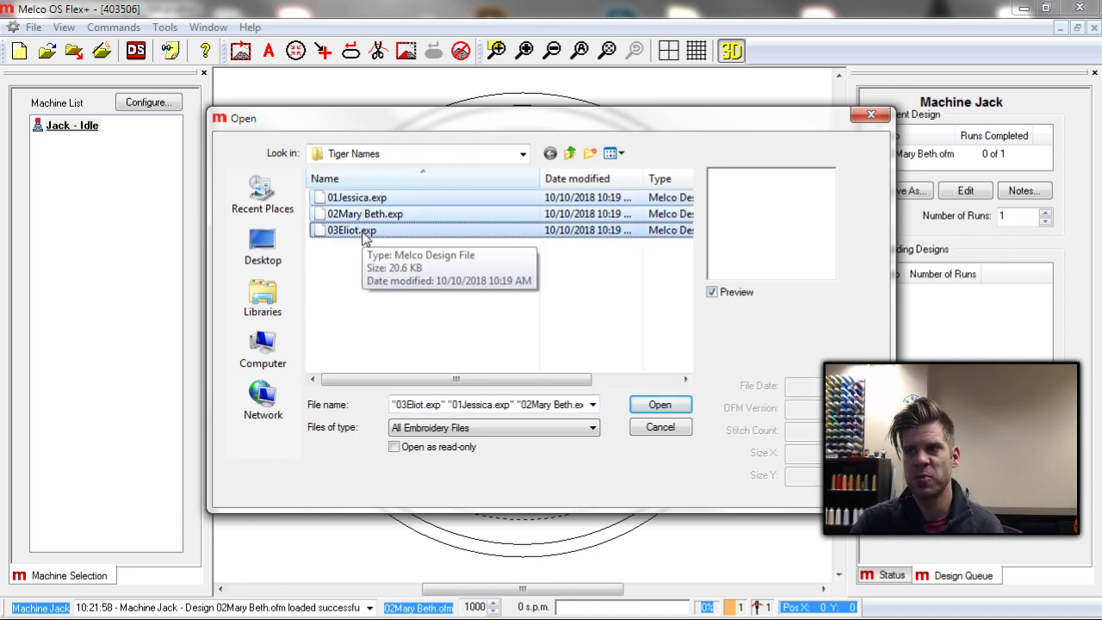
pyautogui.click(646, 408)
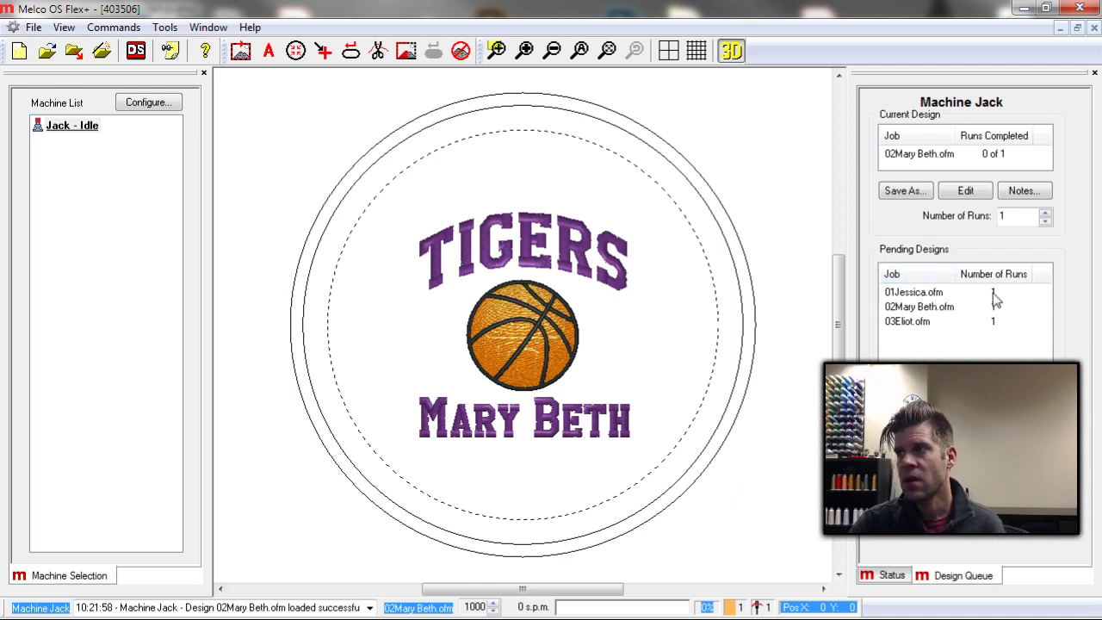
# - Set 01Jessica.ofm to 2 runs in the pending queue
pyautogui.click(917, 293)
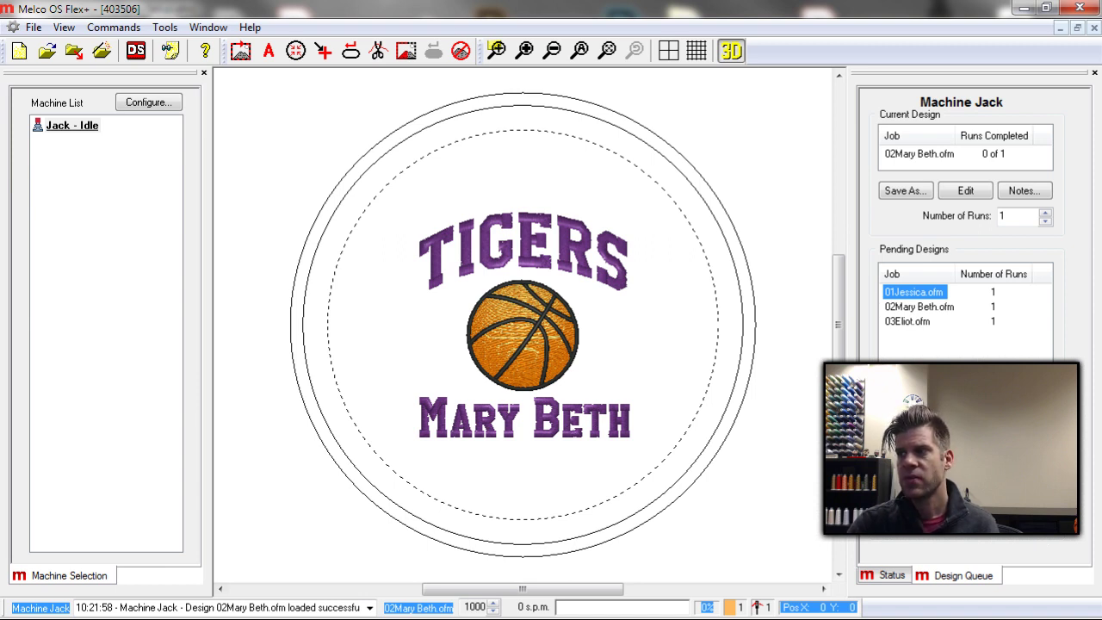
pyautogui.write('3')
pyautogui.press('Return')
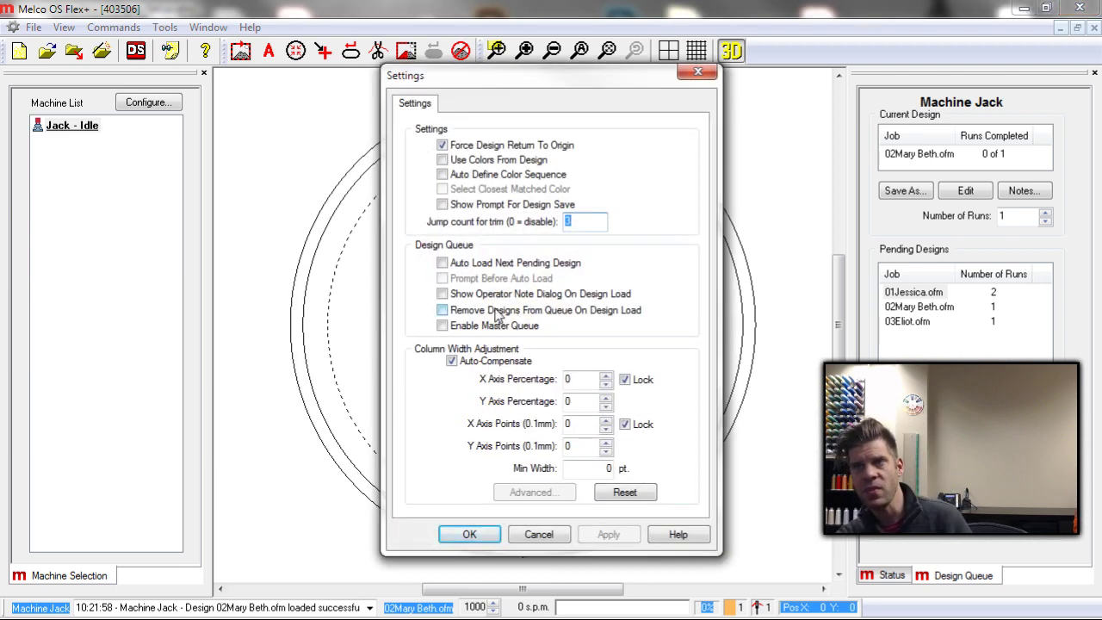
# - Enable Auto Load Next Pending Design, Remove Designs From Queue On Design Load, and Prompt Before Auto Load, then apply
pyautogui.click(441, 262)
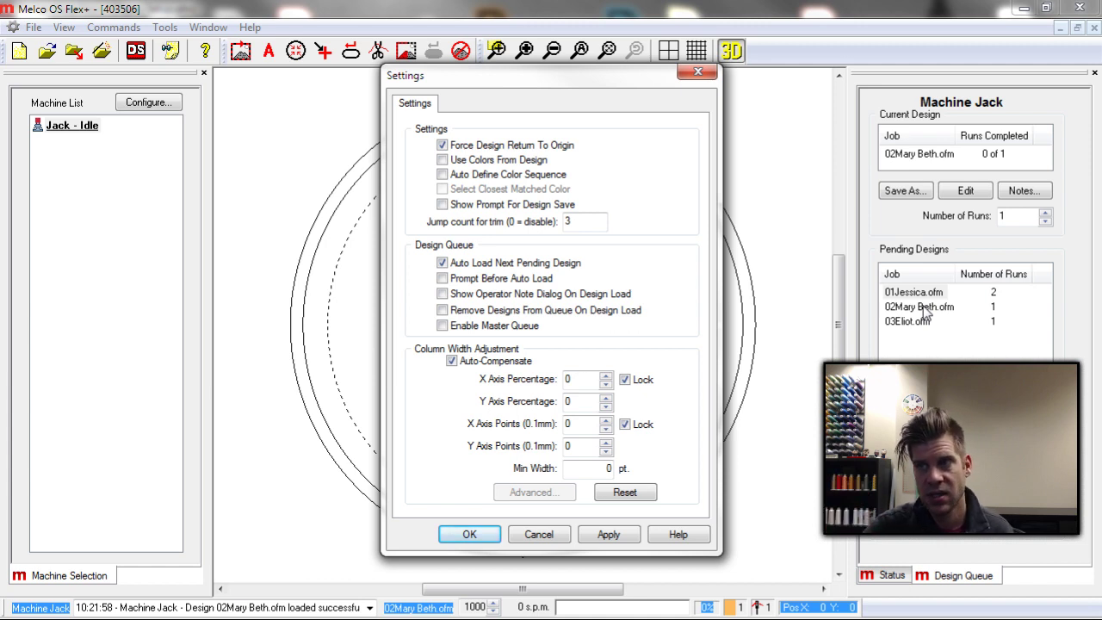
pyautogui.click(444, 310)
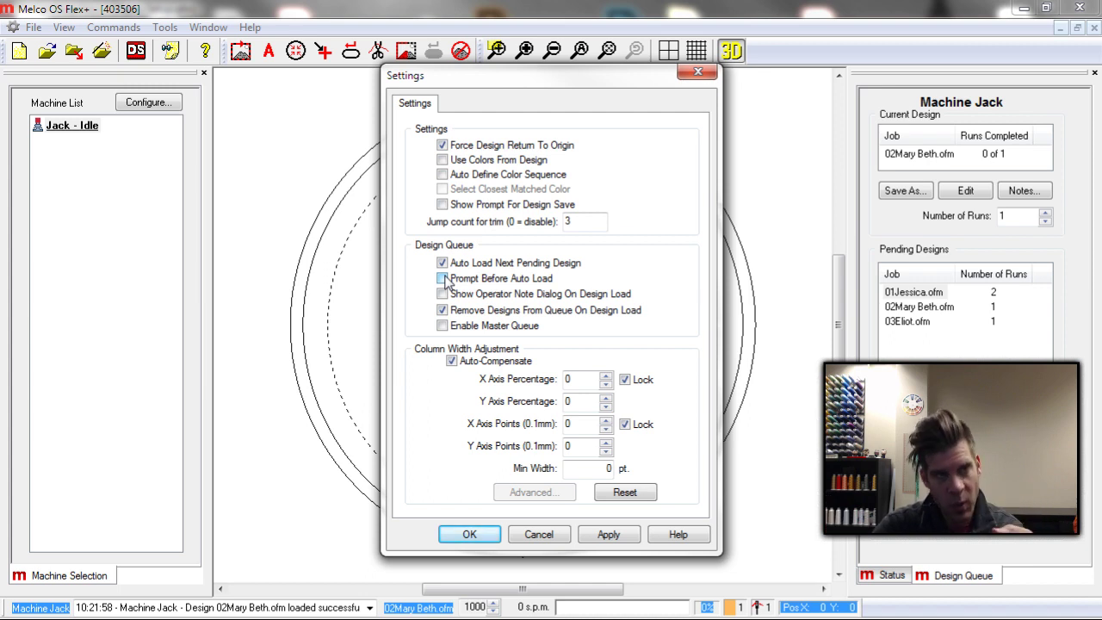
pyautogui.click(443, 279)
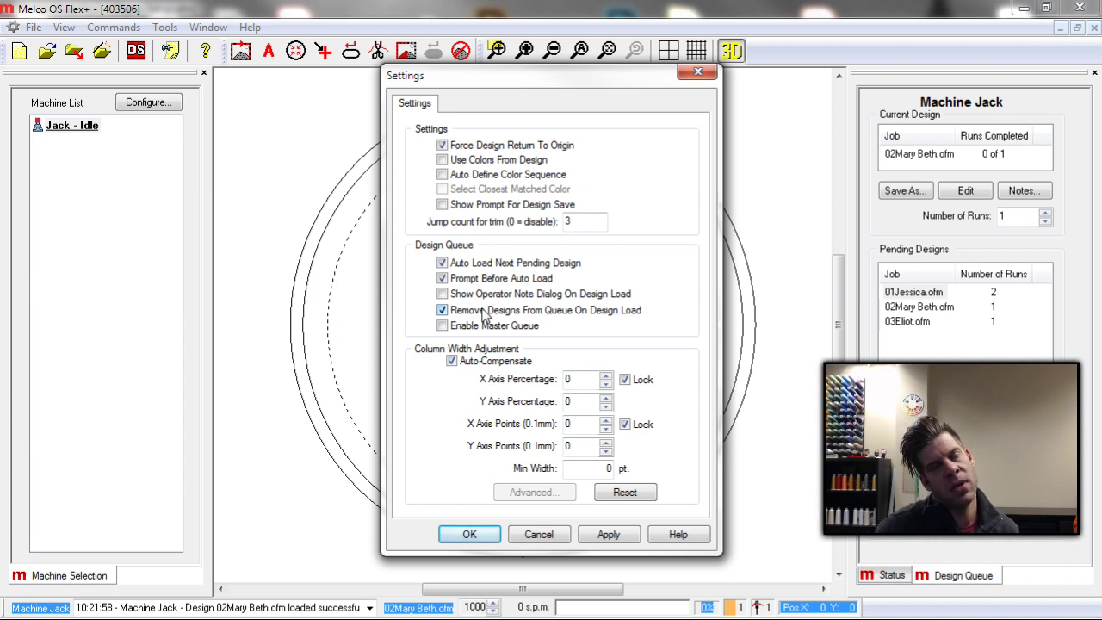
pyautogui.click(610, 535)
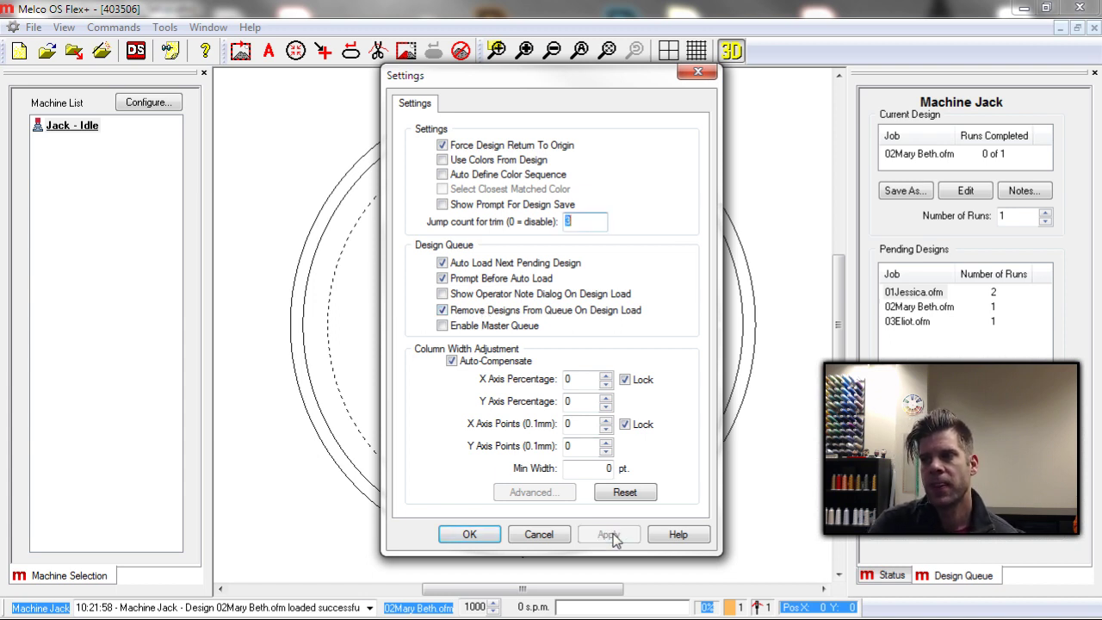
# - Close Settings, then send Machine Jack back to the design origin, confirming the move
pyautogui.click(477, 535)
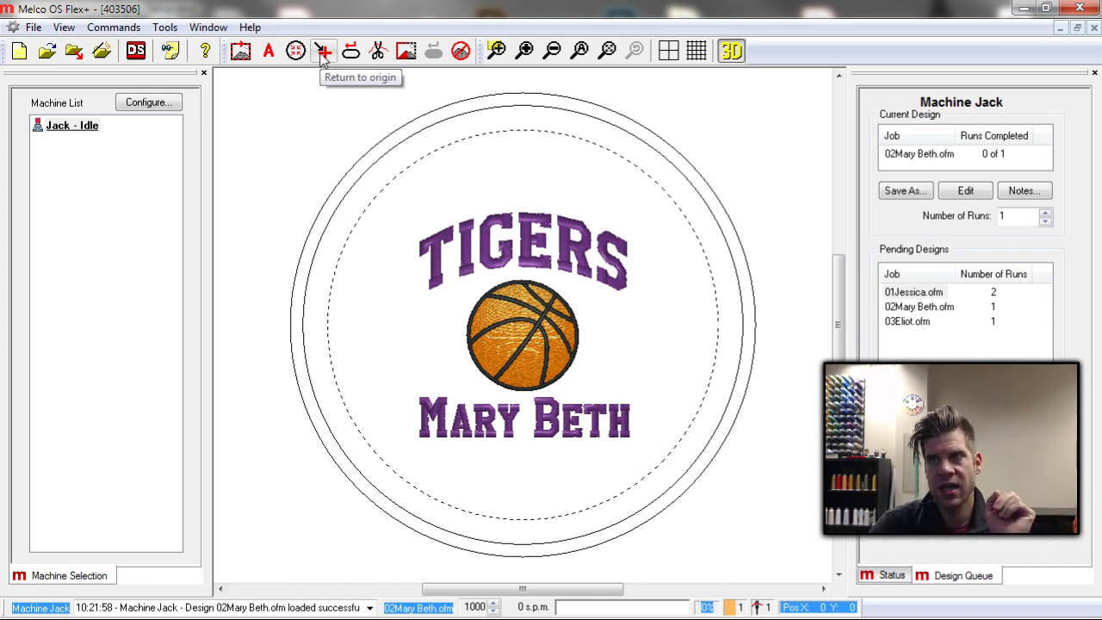
pyautogui.click(323, 51)
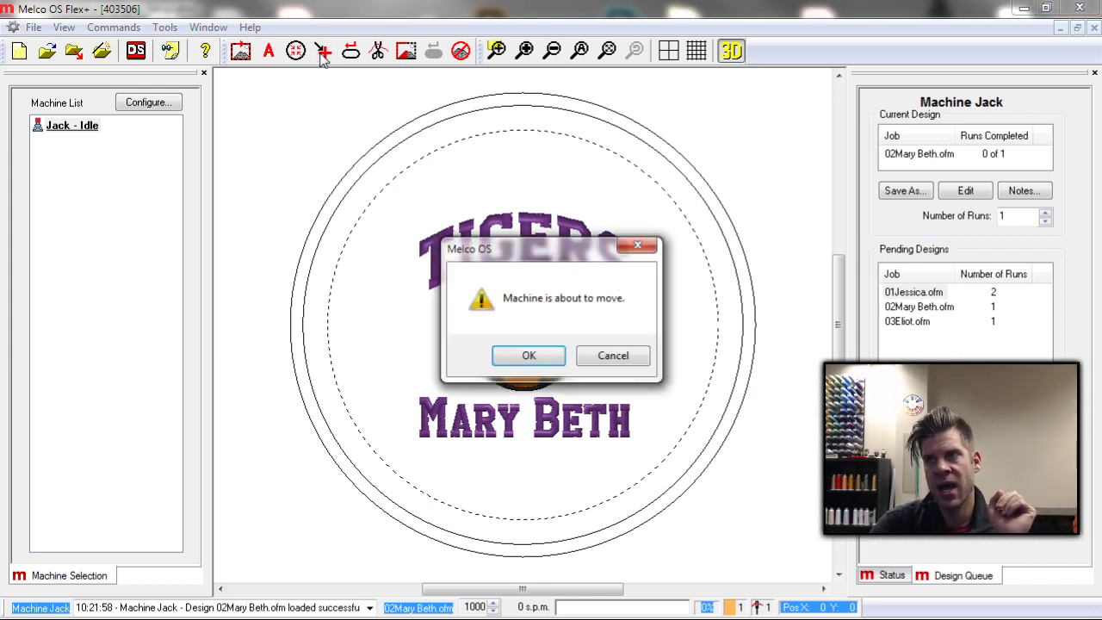
pyautogui.click(541, 358)
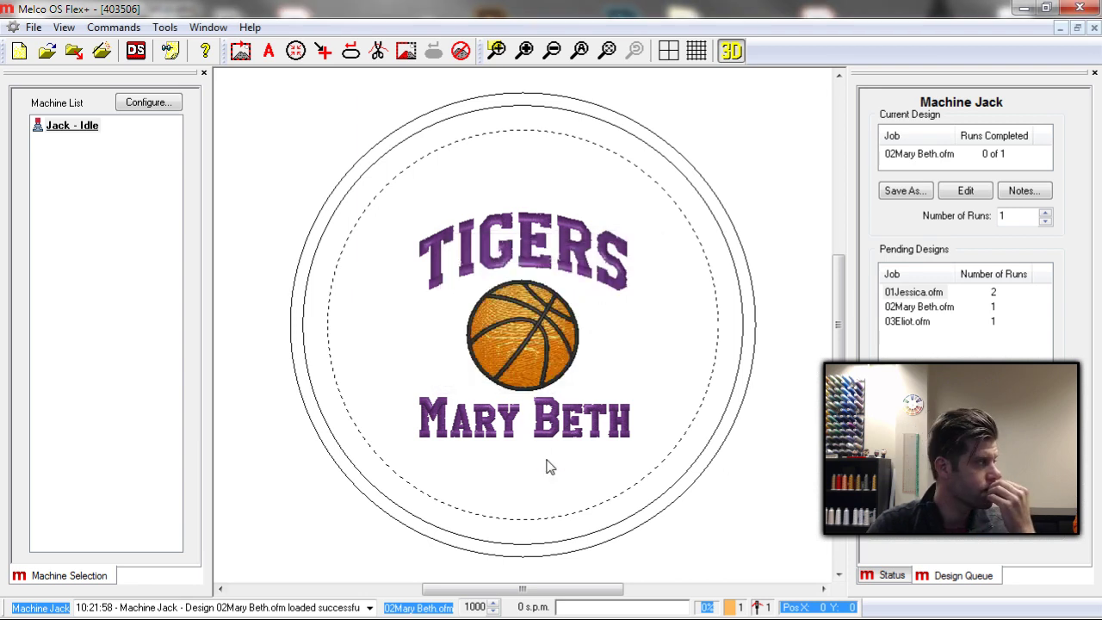
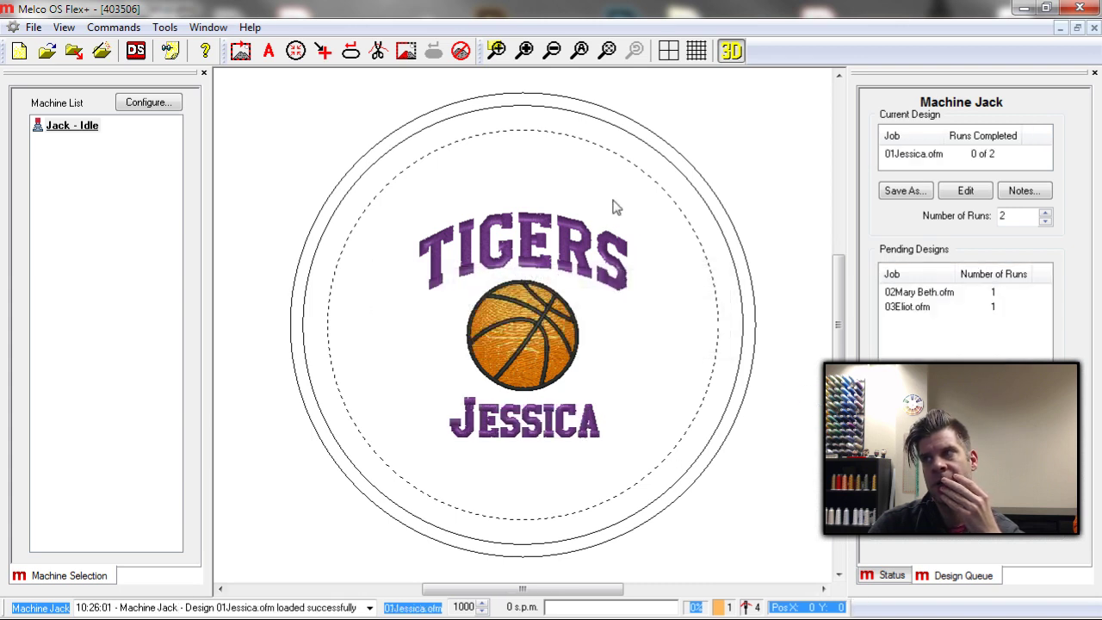
# - Return the embroidery machine to the design origin and confirm the move
pyautogui.click(325, 52)
pyautogui.click(529, 356)
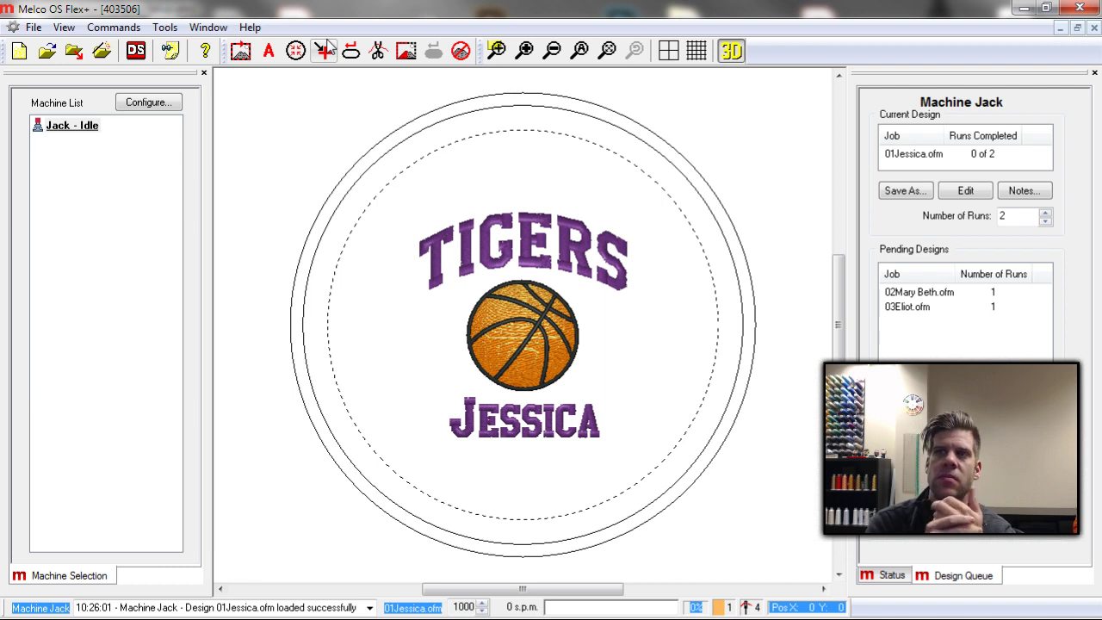
# - Review the Design Queue options in Tools > Settings, then close the dialog without changes
pyautogui.click(164, 27)
pyautogui.click(202, 67)
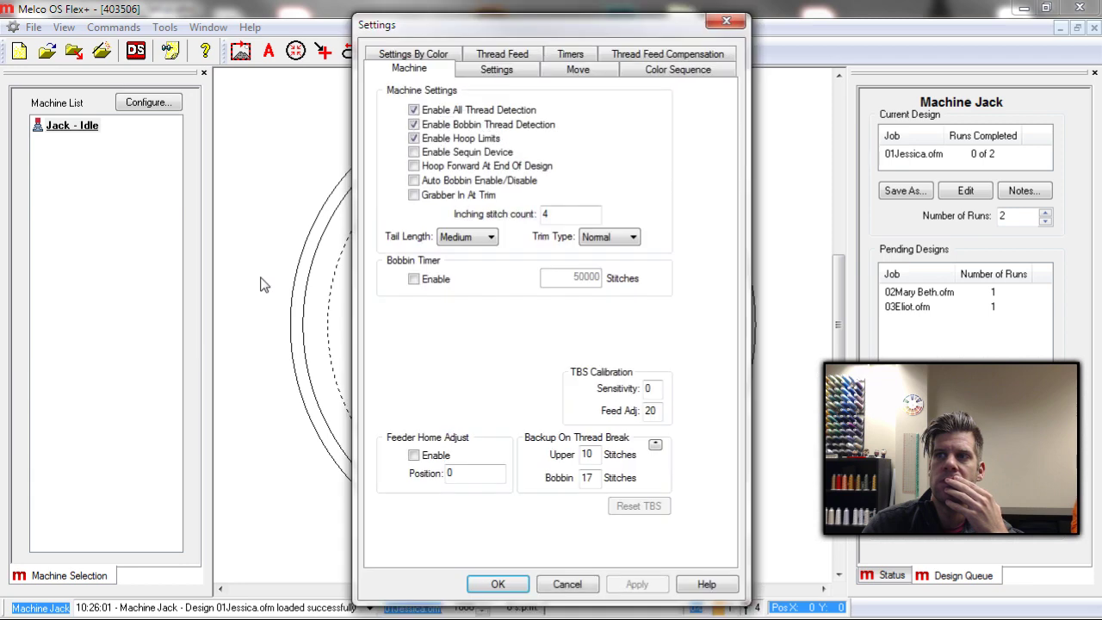
pyautogui.click(497, 69)
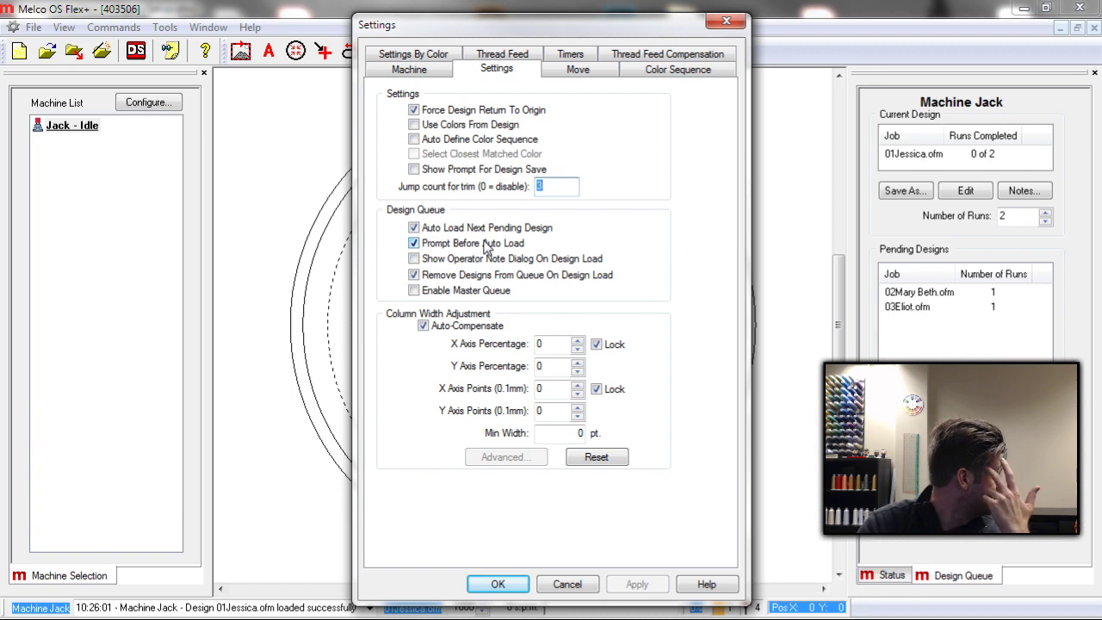
pyautogui.click(727, 23)
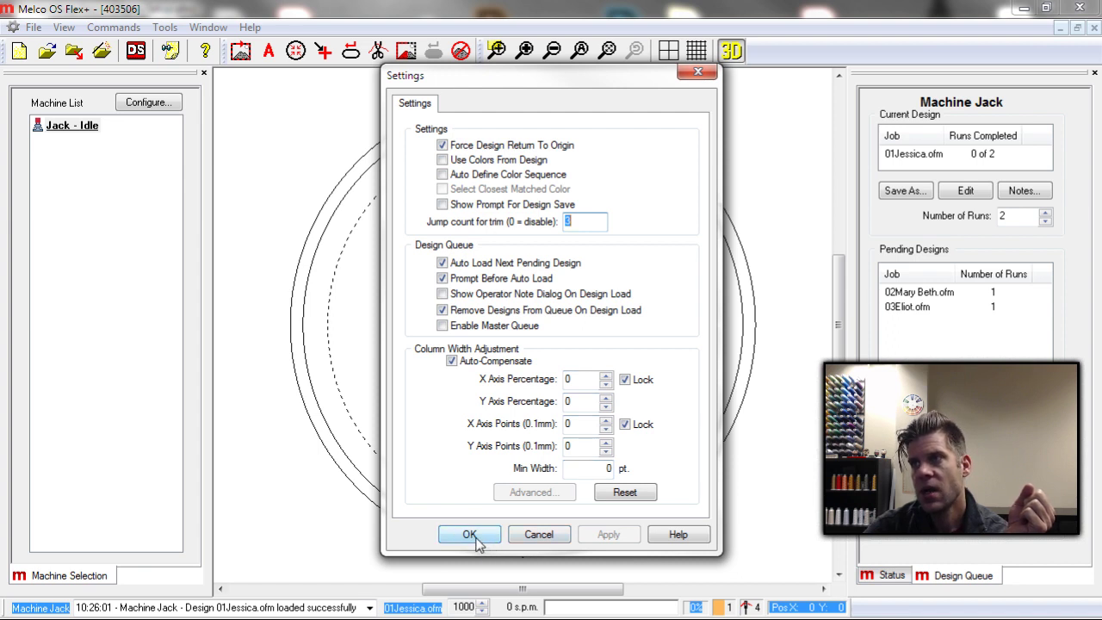
# - Accept the settings and show the machine Status: Round (22 cm) hoop, speed 1000, four needles
pyautogui.moveTo(488, 88); pyautogui.dragTo(658, 100)
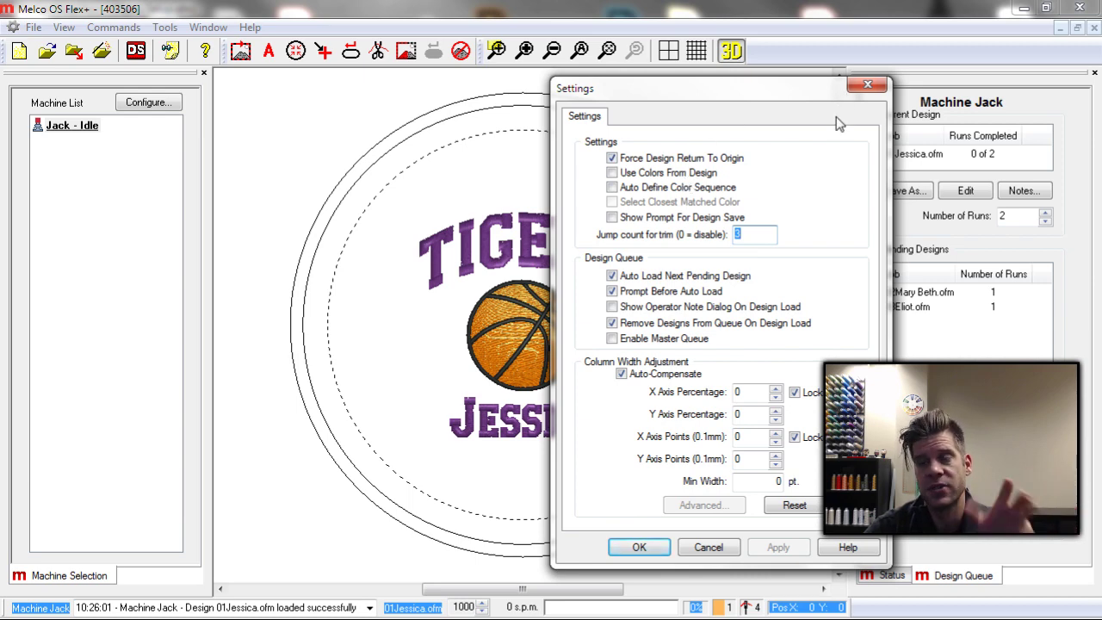
pyautogui.click(648, 548)
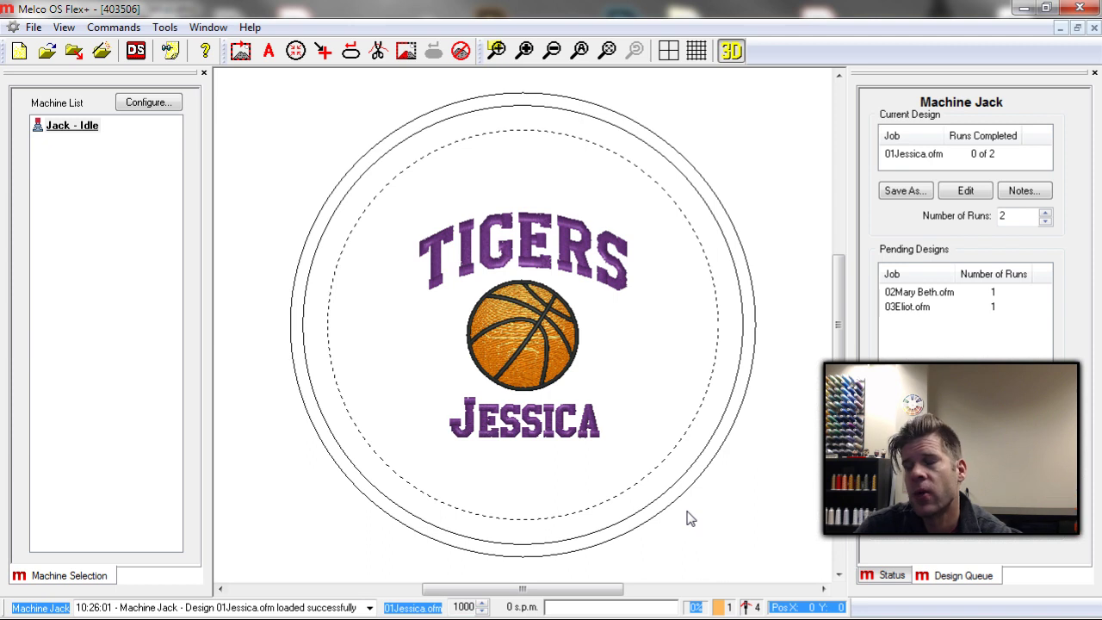
pyautogui.click(873, 577)
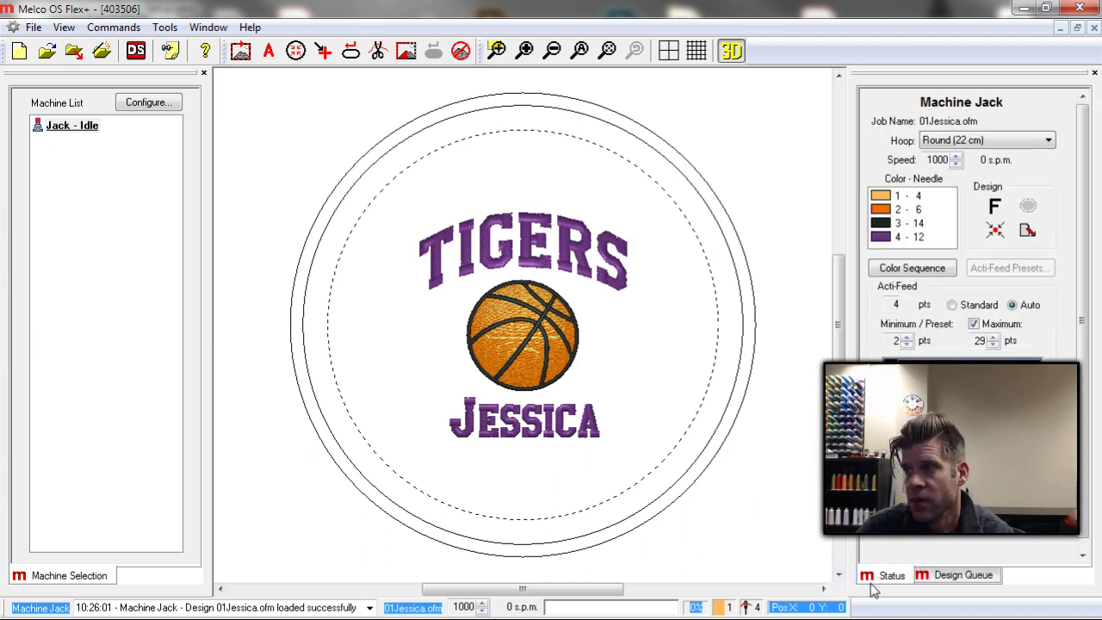
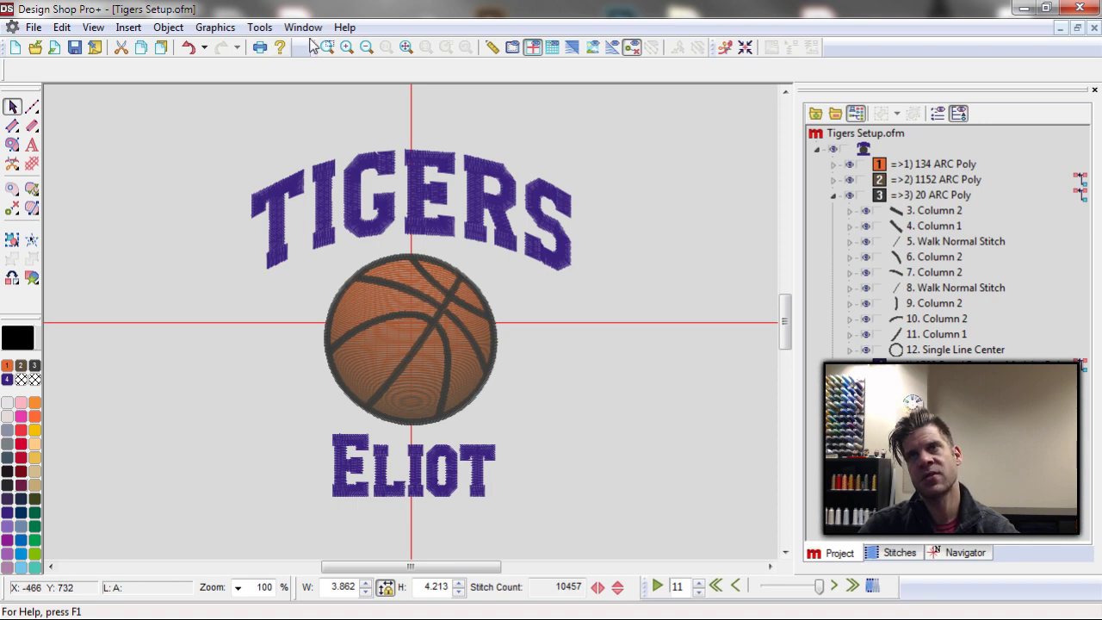
# - Open the recent design JackOLantern.ofm from the File menu
pyautogui.click(317, 29)
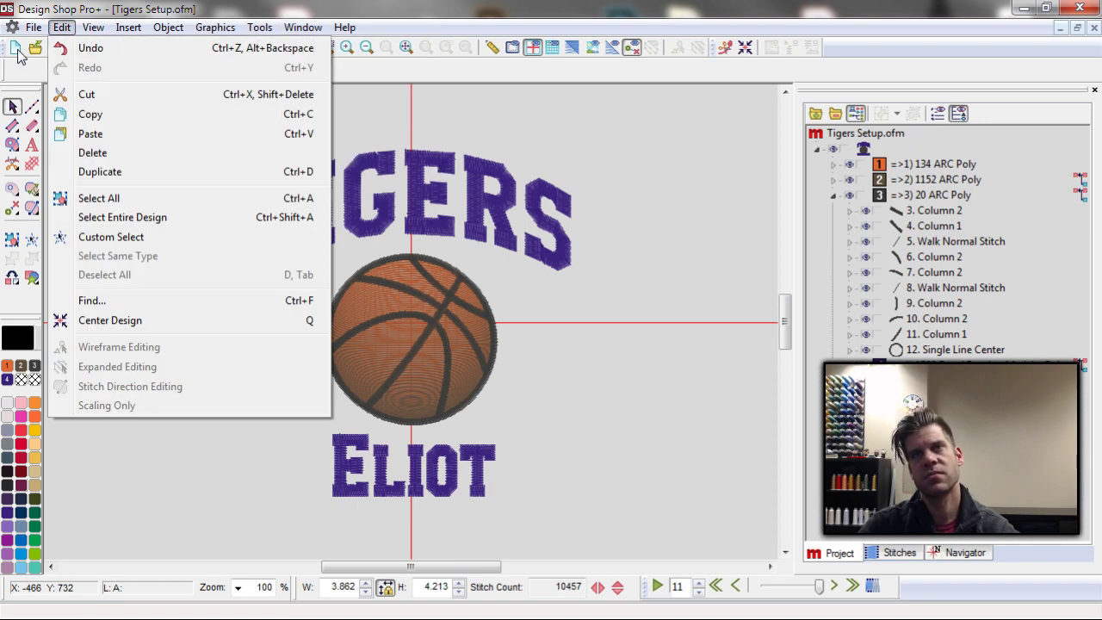
pyautogui.moveTo(32, 33)
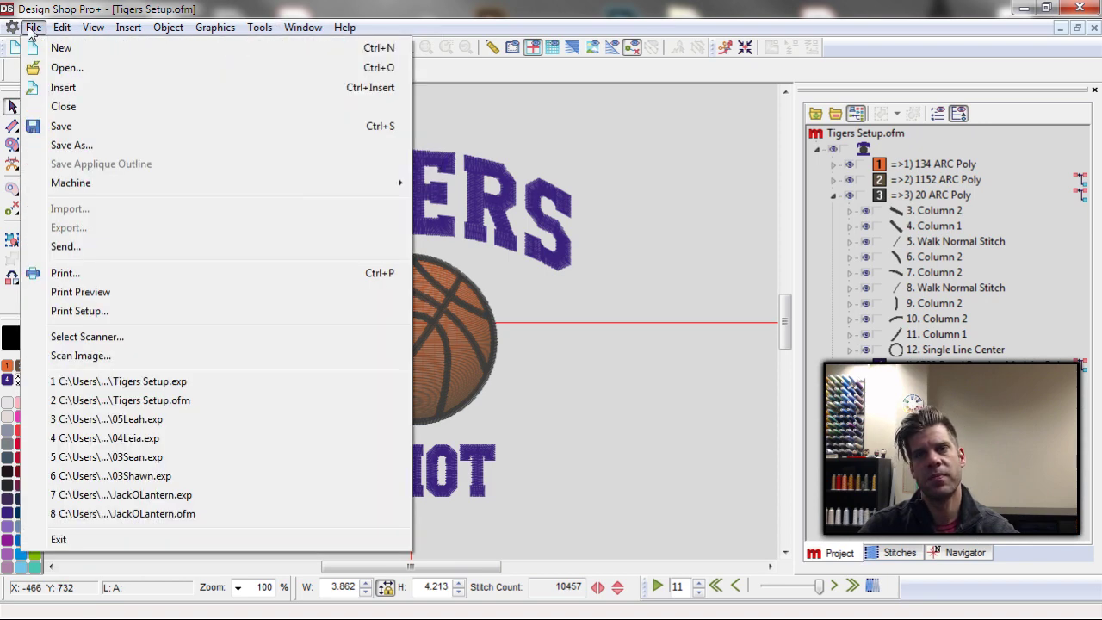
pyautogui.click(145, 514)
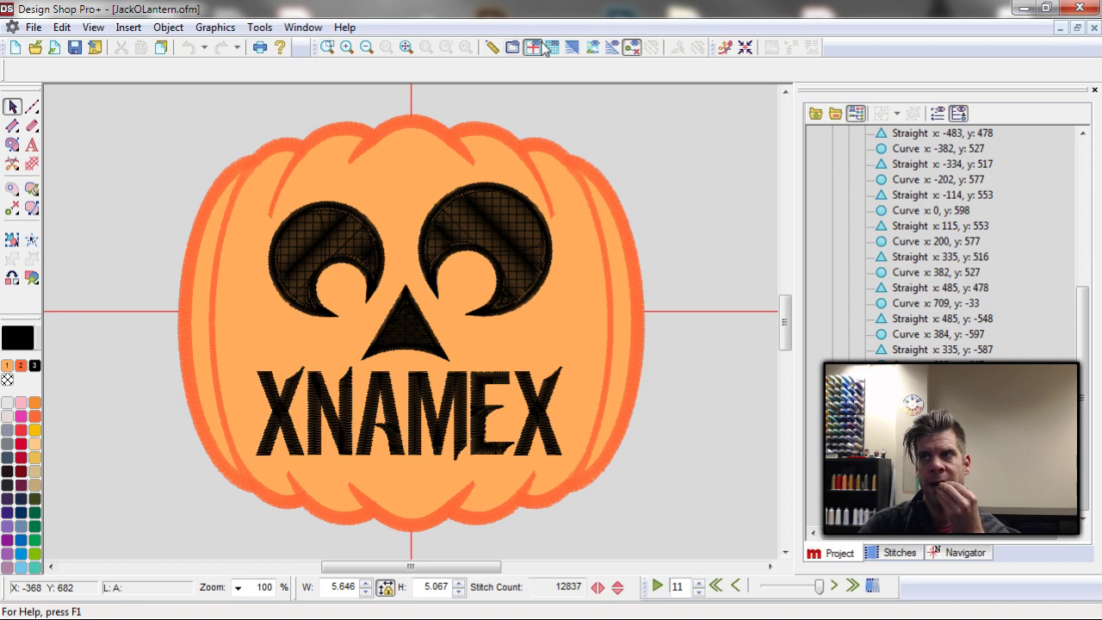
# - Turn on 3D stitch view and open Object Properties for the XNAMEX lettering
pyautogui.click(574, 47)
pyautogui.click(515, 438)
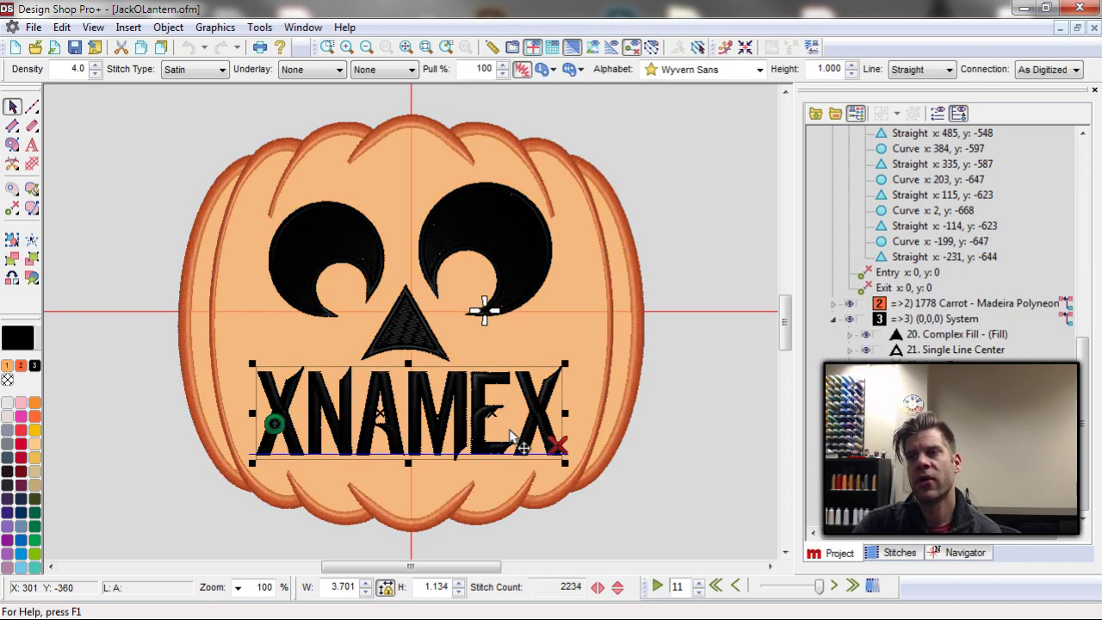
pyautogui.doubleClick(515, 416)
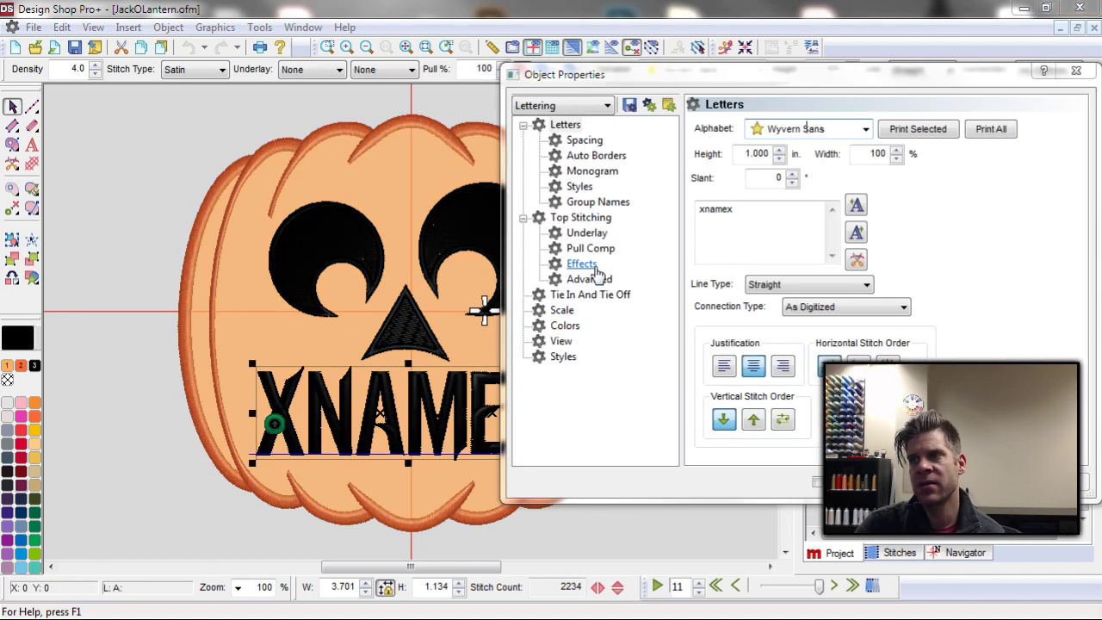
# - Set the XNAMEX lettering's Line Type to Envelope and close Object Properties
pyautogui.click(816, 286)
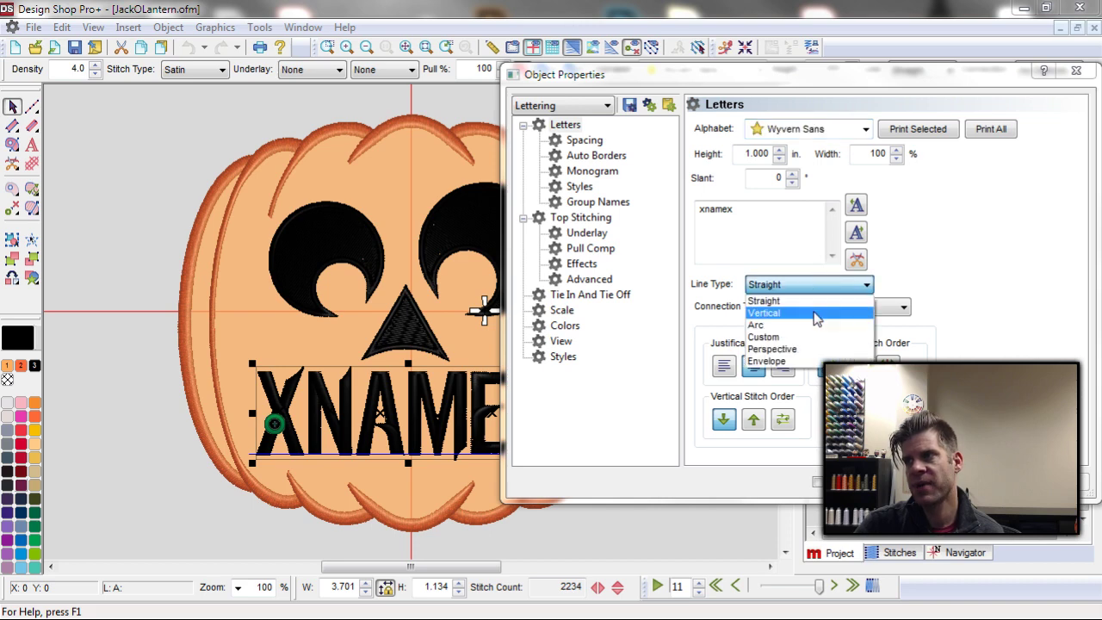
pyautogui.click(796, 362)
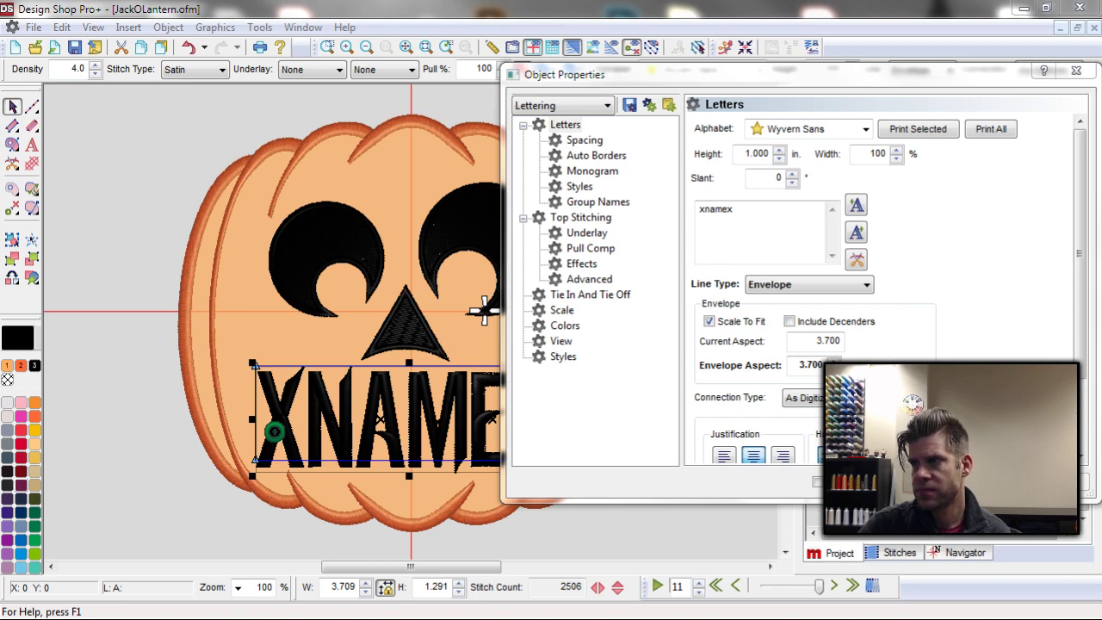
pyautogui.press('Escape')
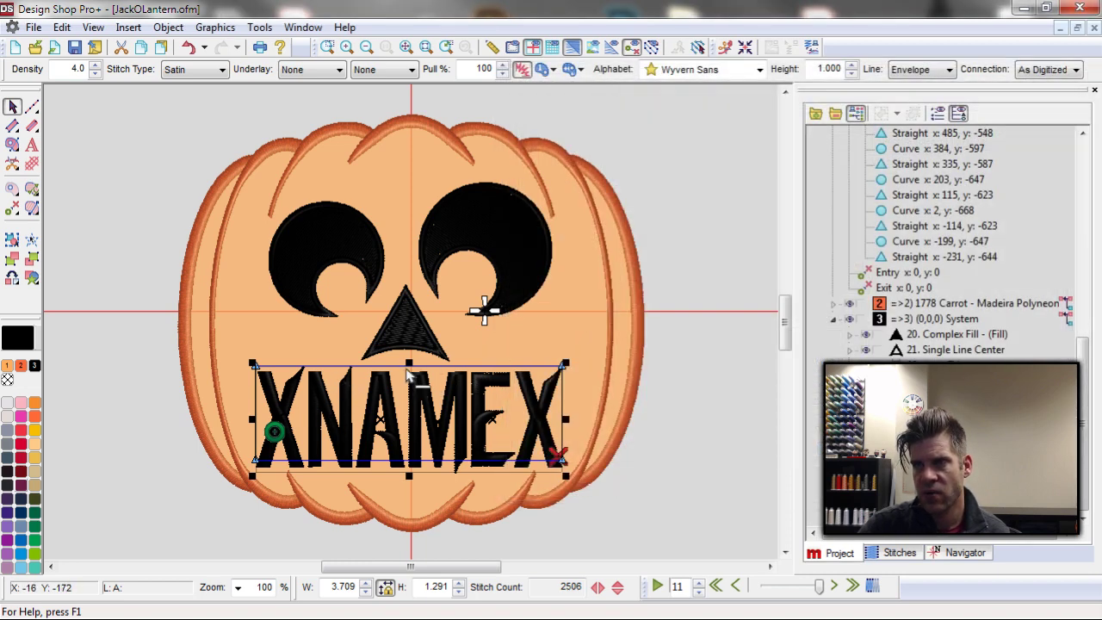
# - Curve the XNAMEX envelope into a 3.728 × 1.583 in grin and move it higher
pyautogui.moveTo(408, 365); pyautogui.dragTo(405, 401)
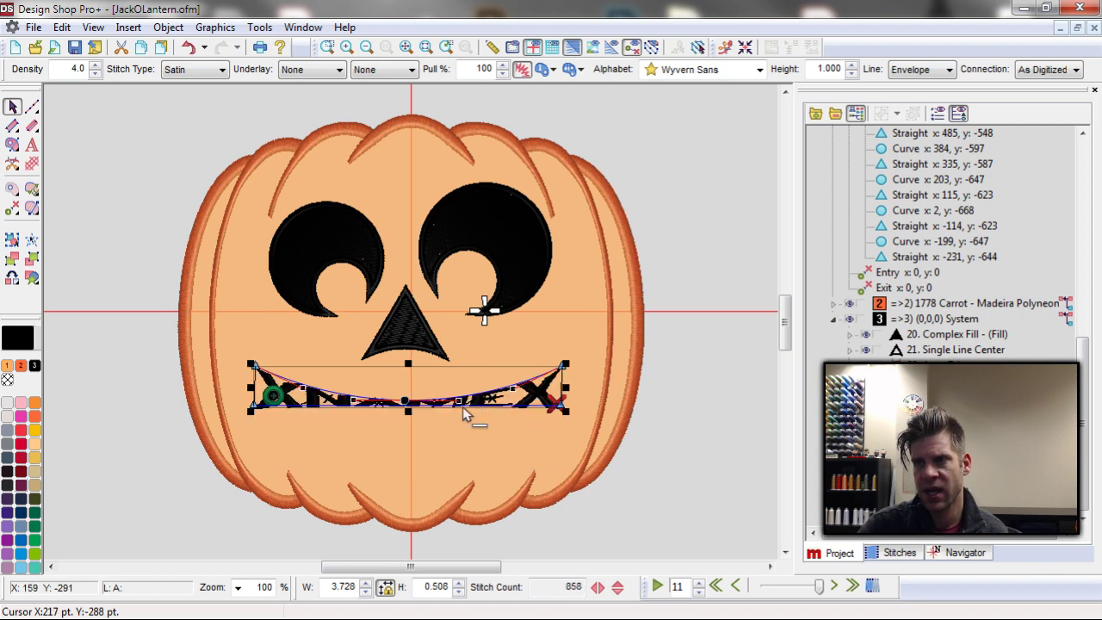
pyautogui.moveTo(462, 413); pyautogui.dragTo(405, 498)
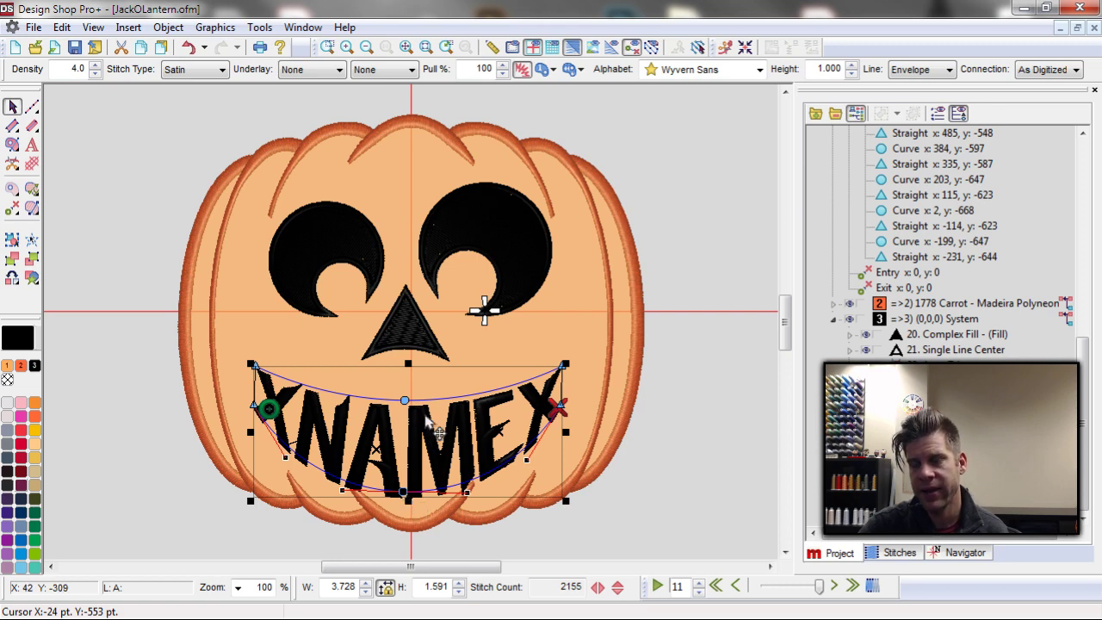
pyautogui.moveTo(407, 402); pyautogui.dragTo(401, 413)
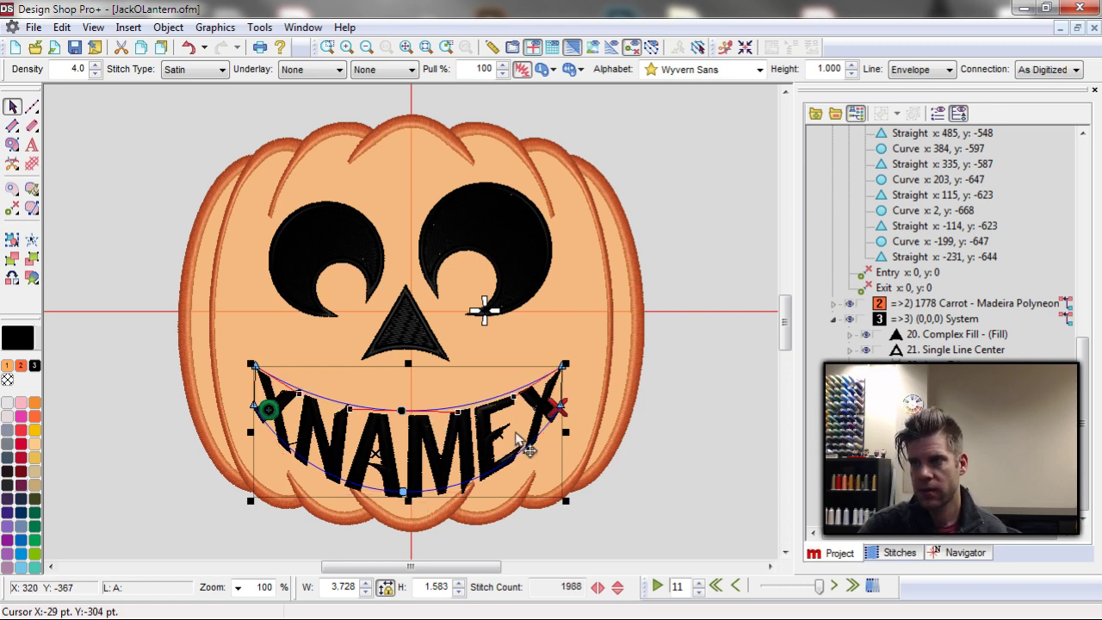
pyautogui.moveTo(525, 408); pyautogui.dragTo(519, 407)
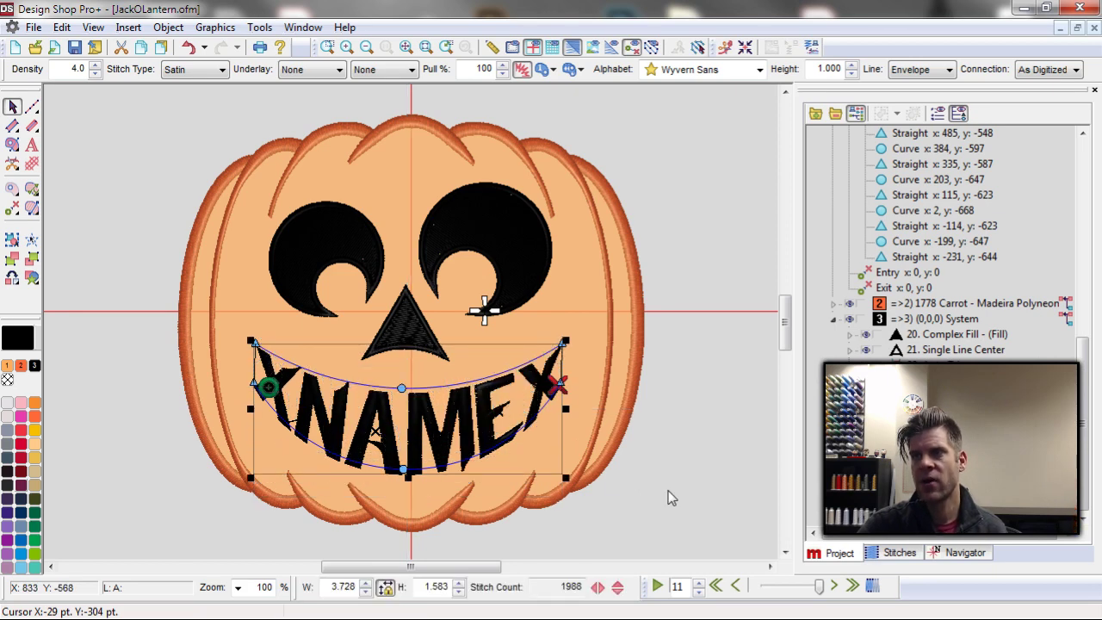
pyautogui.click(694, 512)
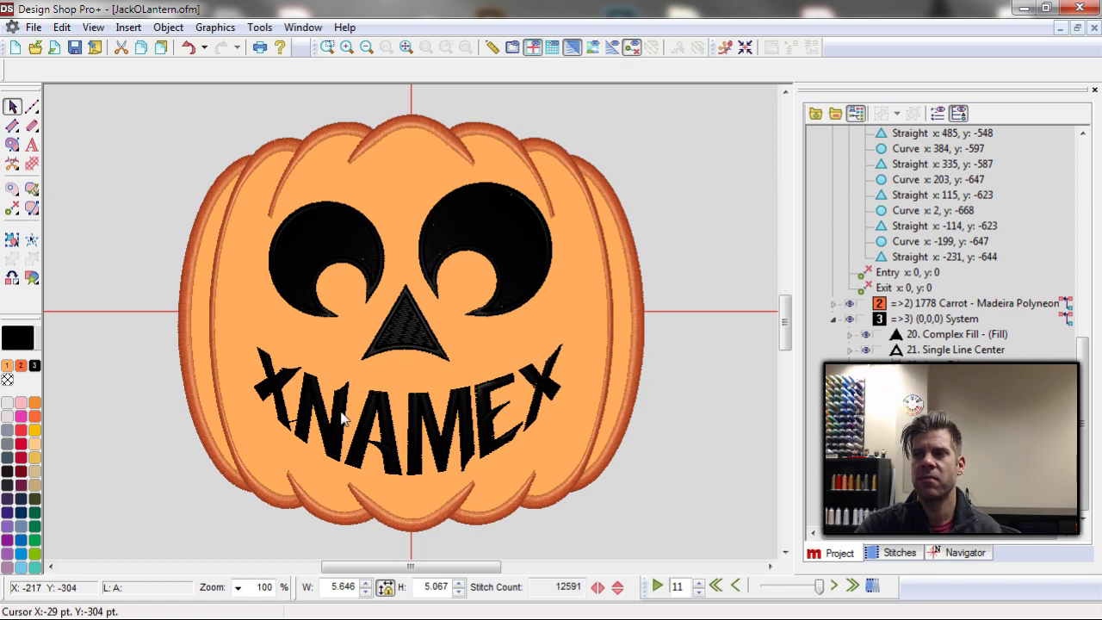
pyautogui.click(508, 399)
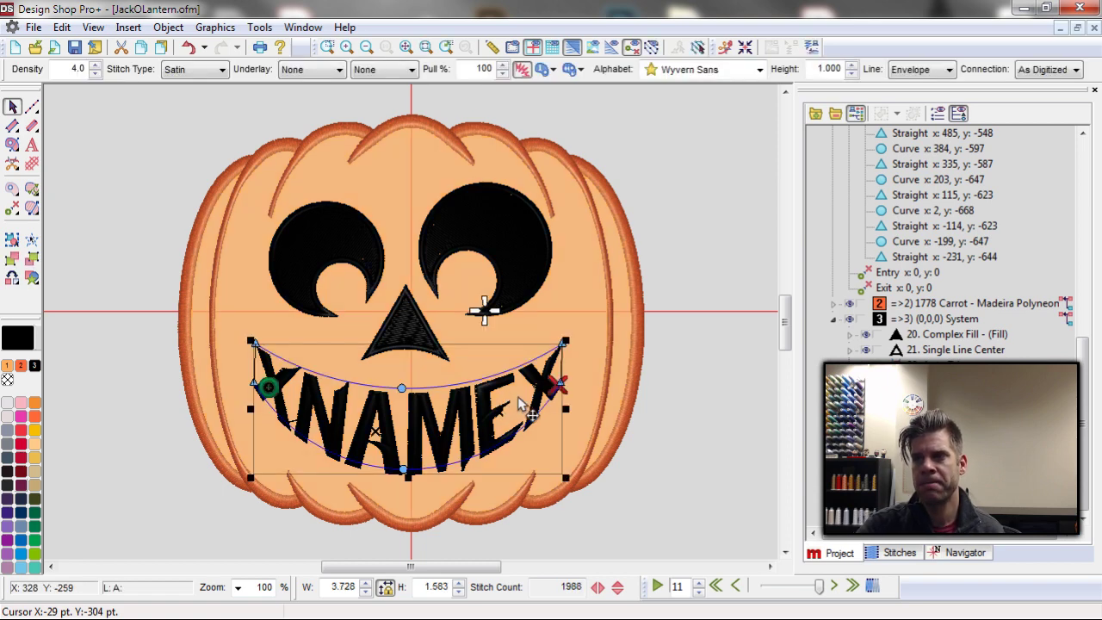
# - Enable Tie In and Tie Off stitches (Style 1, 6 pt) on the XNAMEX lettering
pyautogui.doubleClick(520, 405)
pyautogui.click(586, 294)
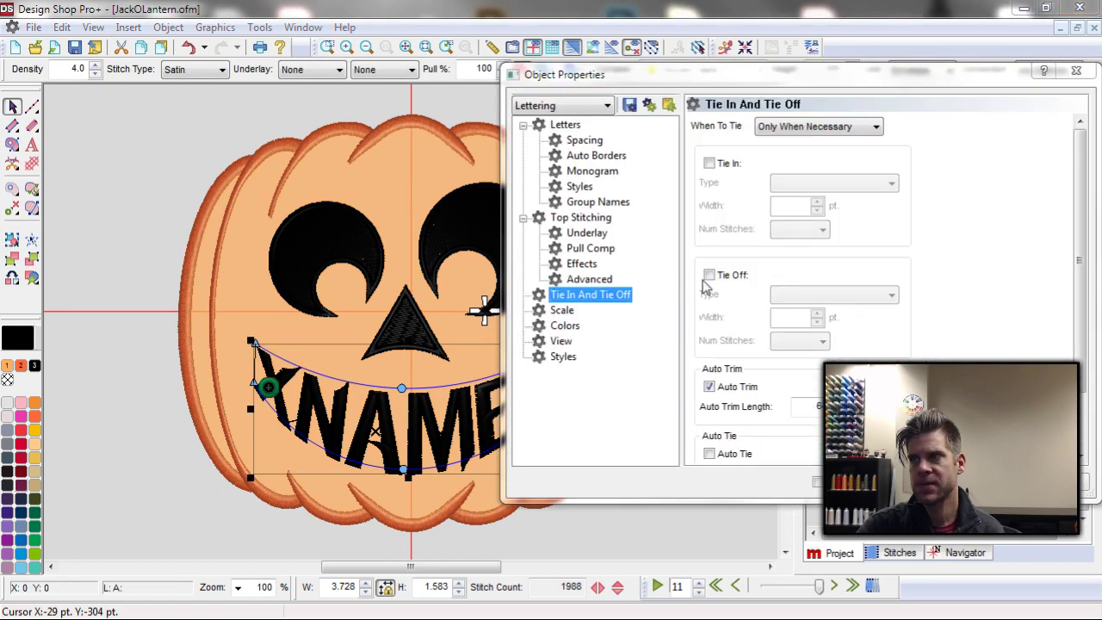
pyautogui.doubleClick(809, 405)
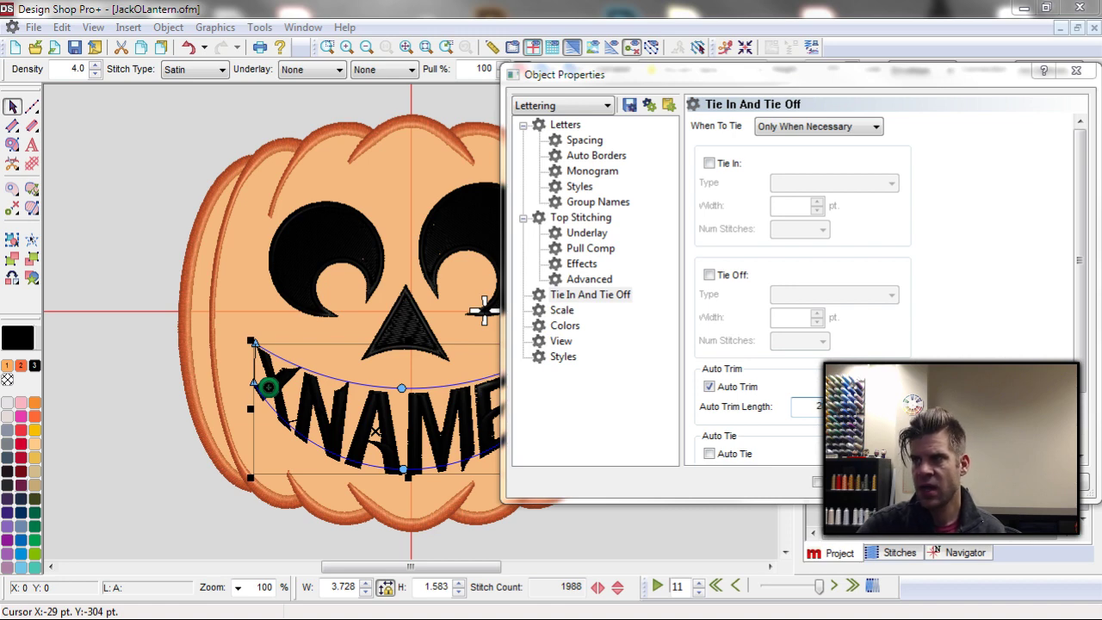
pyautogui.click(723, 277)
pyautogui.click(730, 166)
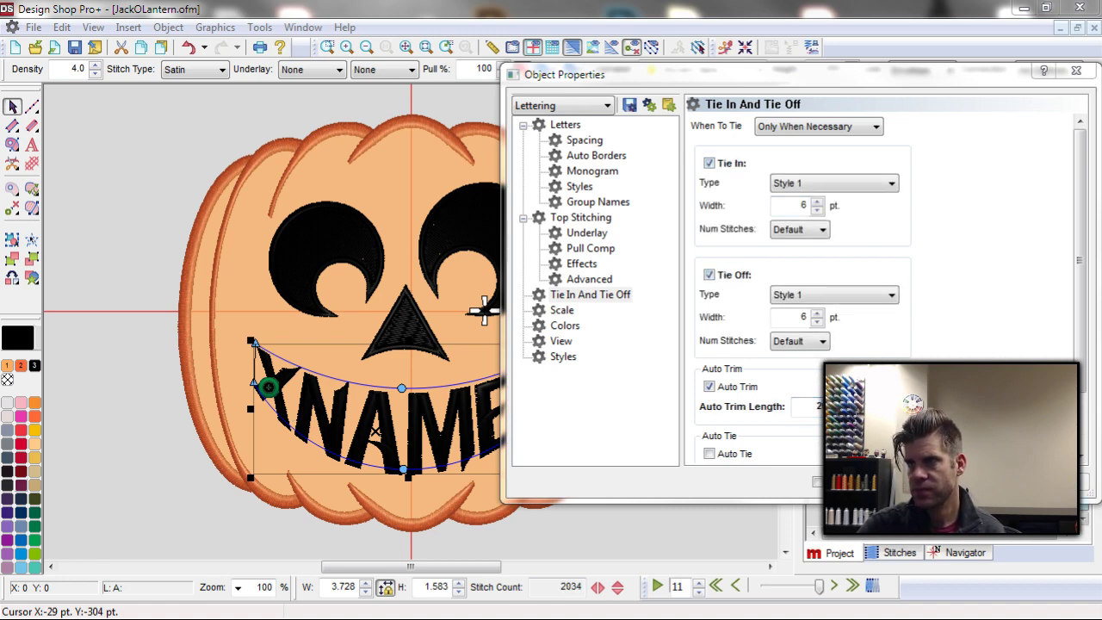
pyautogui.click(607, 201)
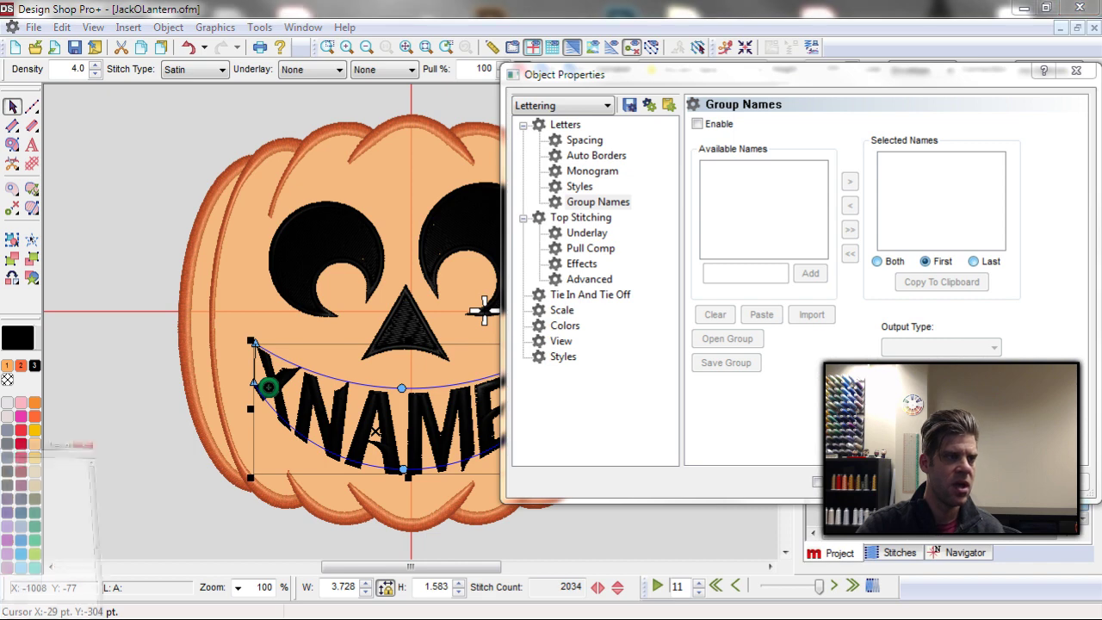
# - In Notepad's Name List.txt, delete the Jack O'Lantern and Citrouille d'Halloween lines
pyautogui.hotkey('alt', 'Tab')
pyautogui.scroll(-3, 47, 195)
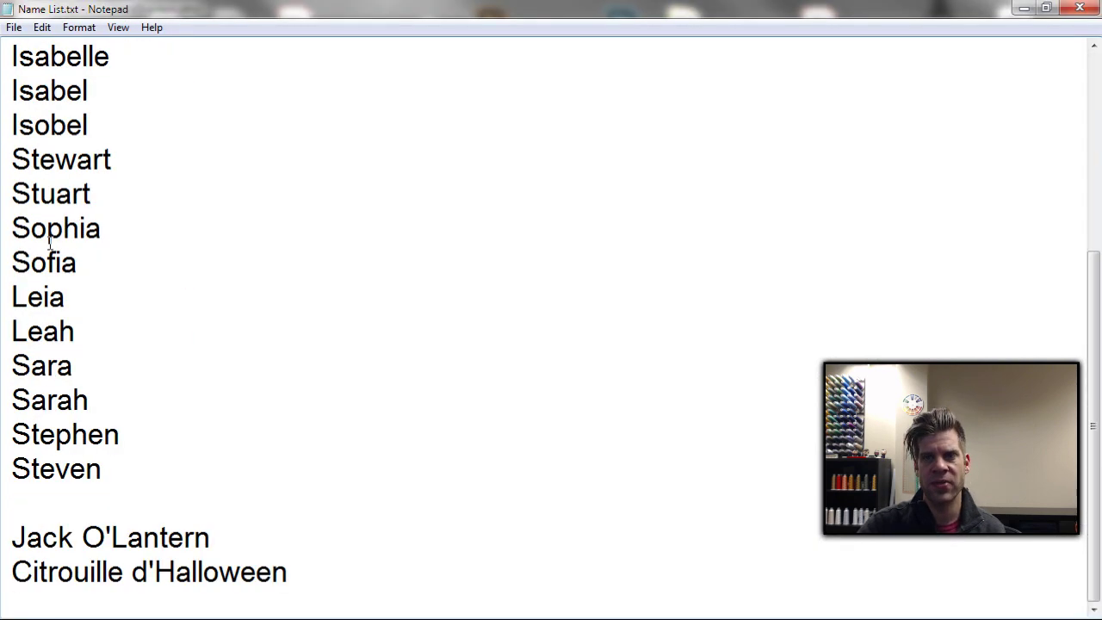
pyautogui.moveTo(211, 537); pyautogui.dragTo(10, 540)
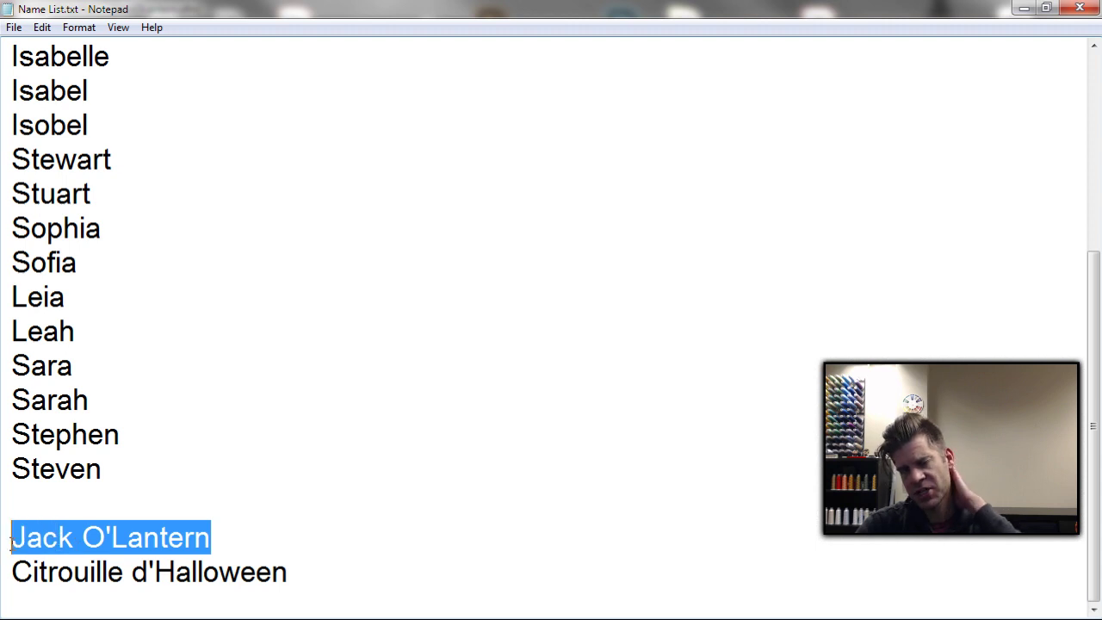
pyautogui.moveTo(293, 573); pyautogui.dragTo(16, 538)
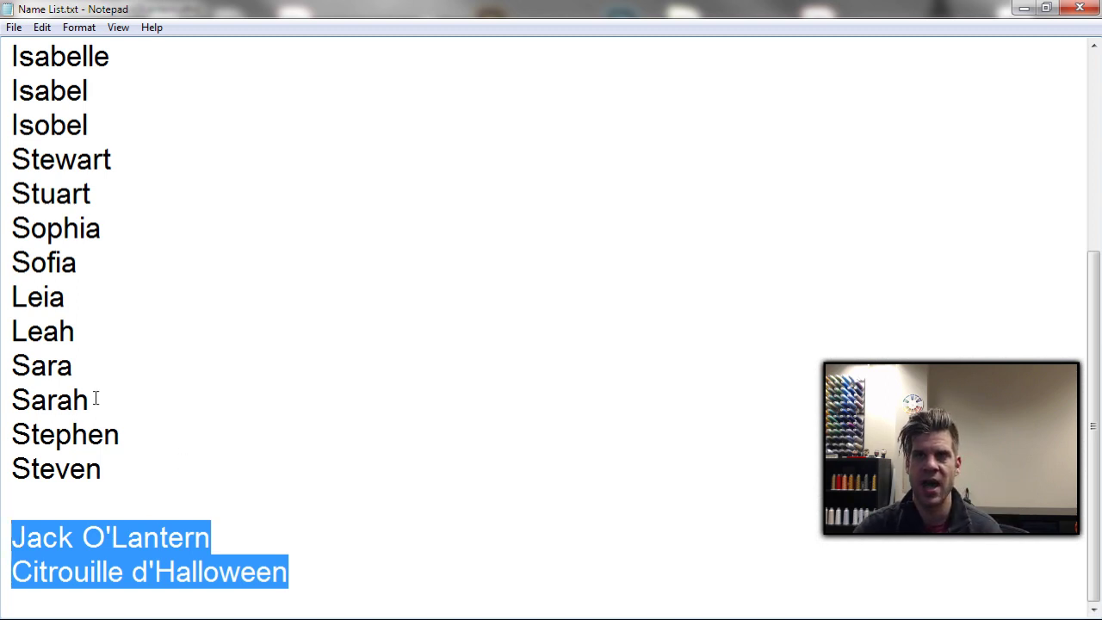
pyautogui.hotkey('ctrl', 'x')
# - Copy the block of full names at the top and minimise Notepad
pyautogui.scroll(3, 104, 344)
pyautogui.moveTo(197, 330); pyautogui.dragTo(7, 54)
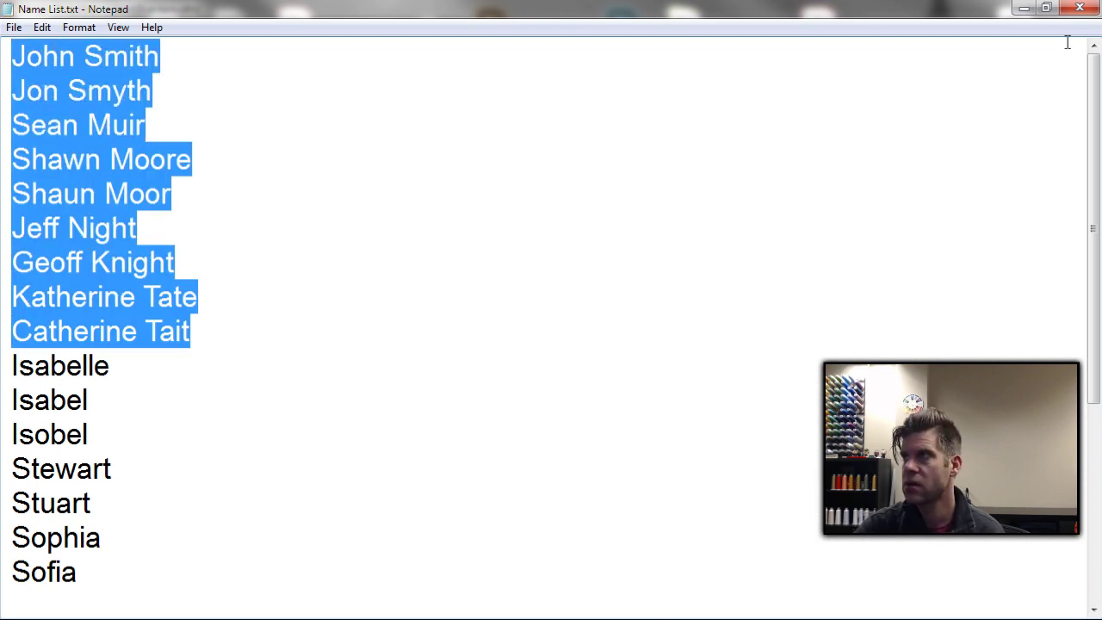
pyautogui.click(1024, 8)
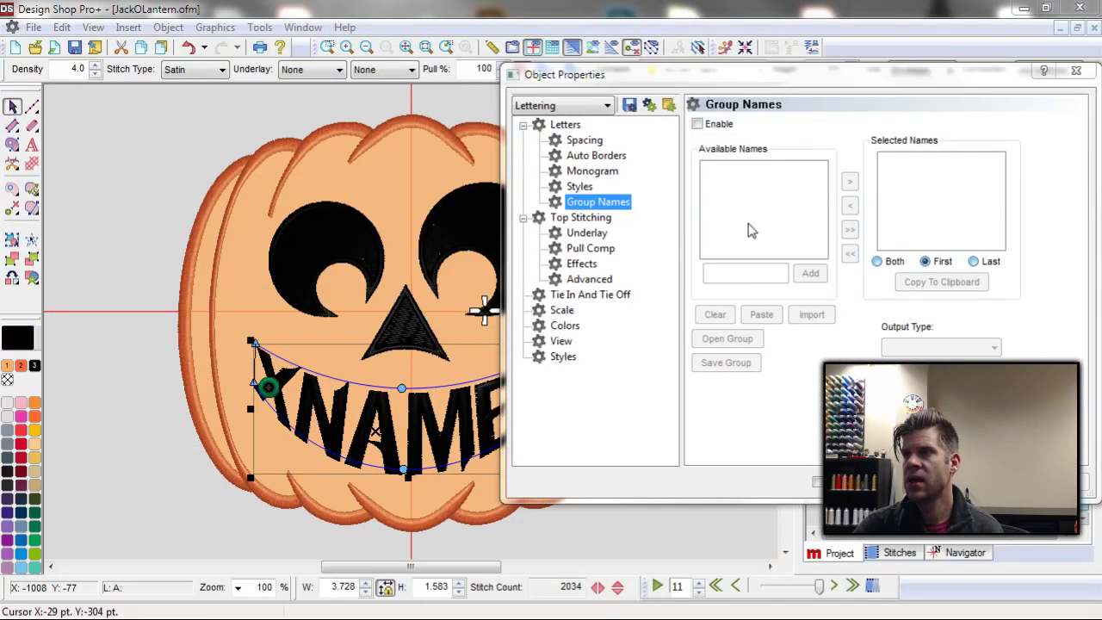
# - Turn on Group Names, paste the copied names, and select them all using first names
pyautogui.click(697, 123)
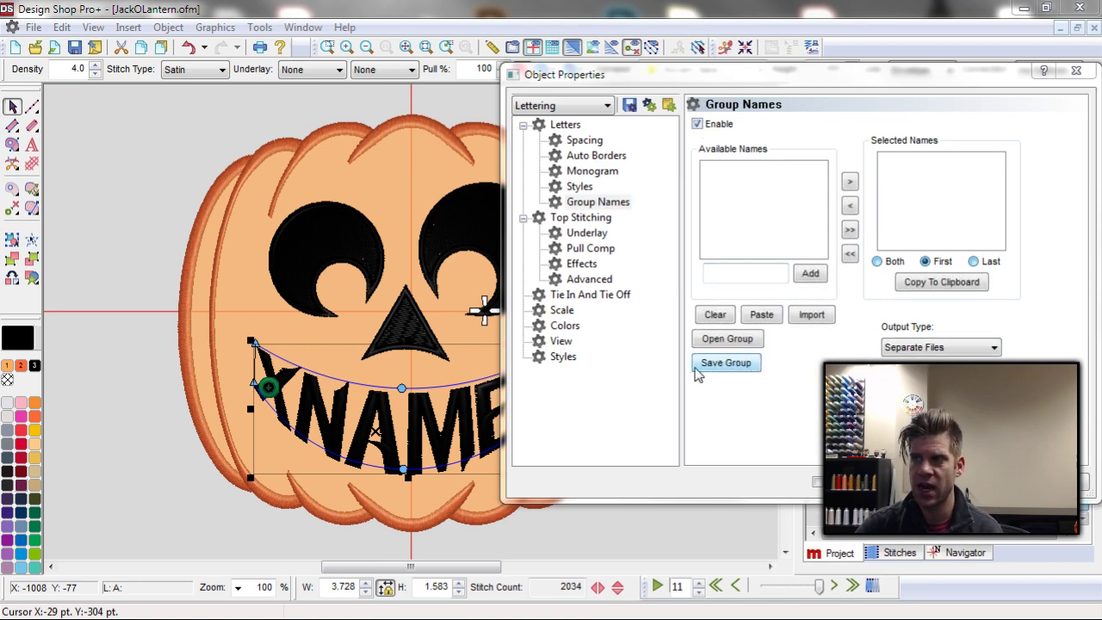
pyautogui.click(761, 315)
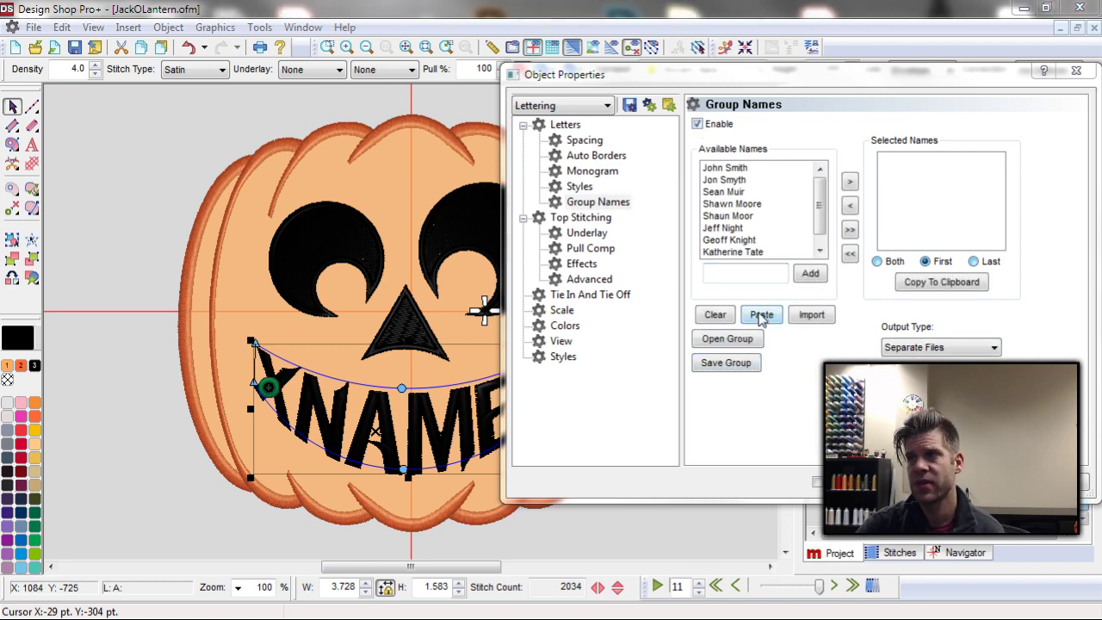
pyautogui.click(850, 230)
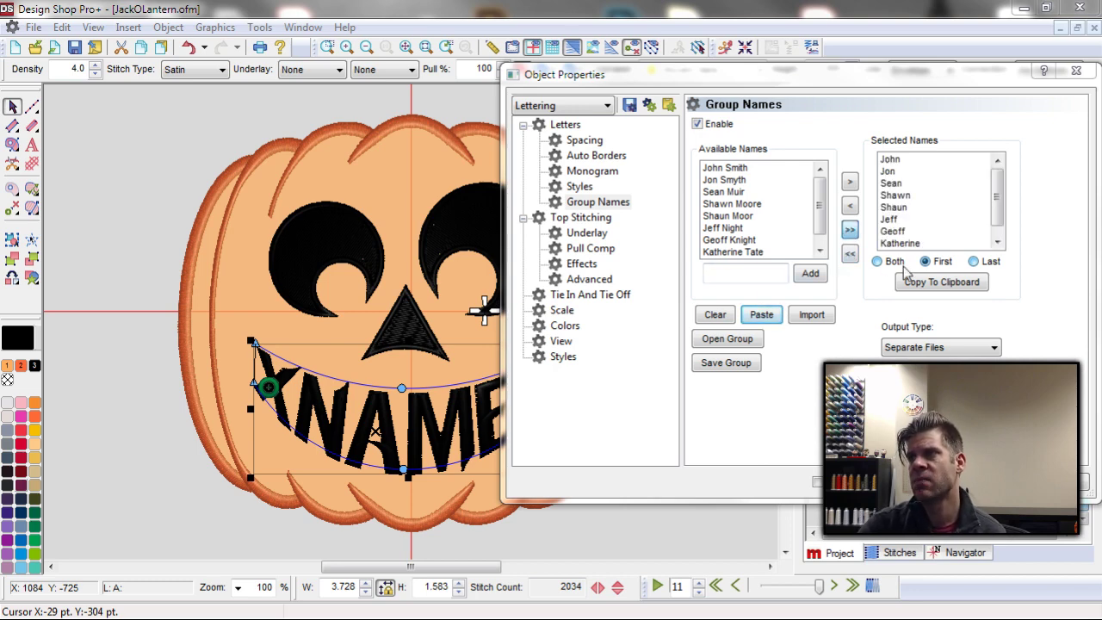
pyautogui.click(973, 262)
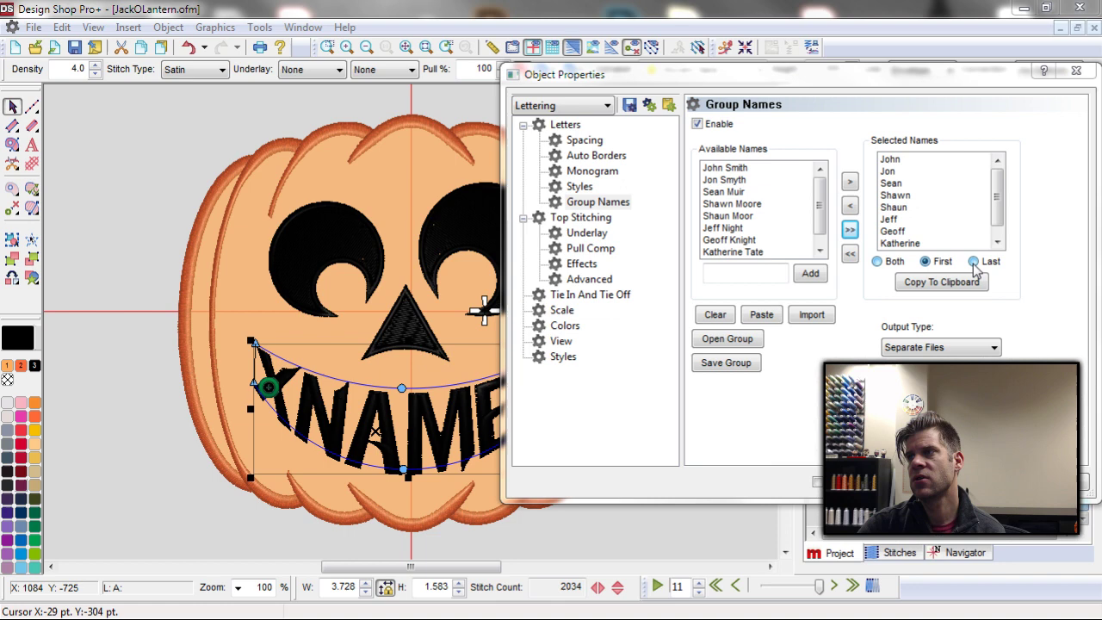
pyautogui.click(925, 262)
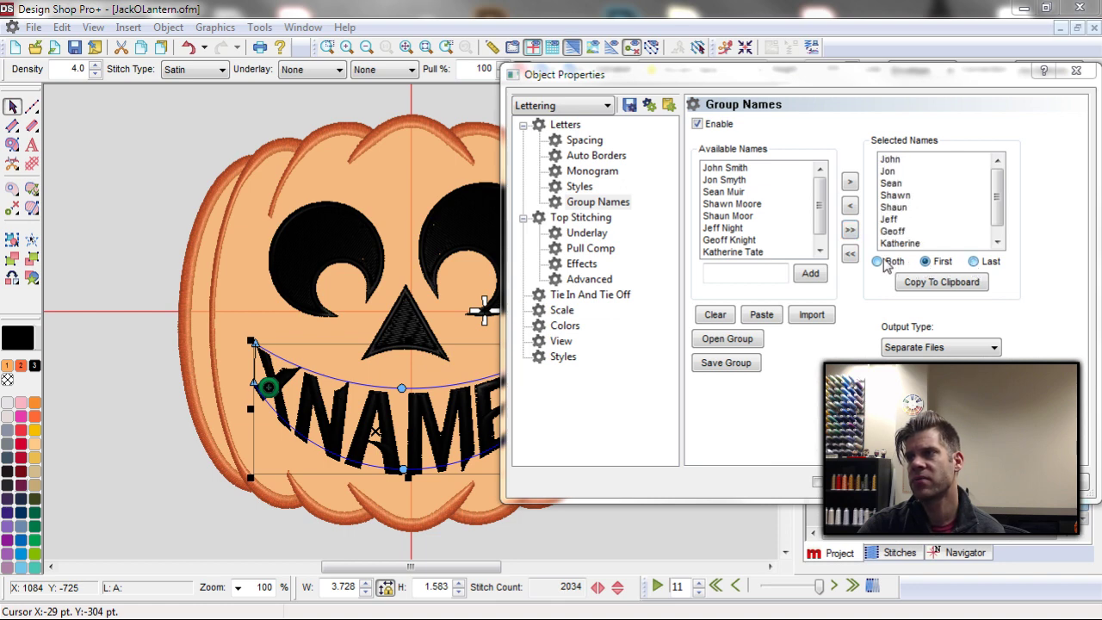
# - Set Output Type to 'Design, Name, Repeat' and close Object Properties
pyautogui.click(921, 348)
pyautogui.click(921, 376)
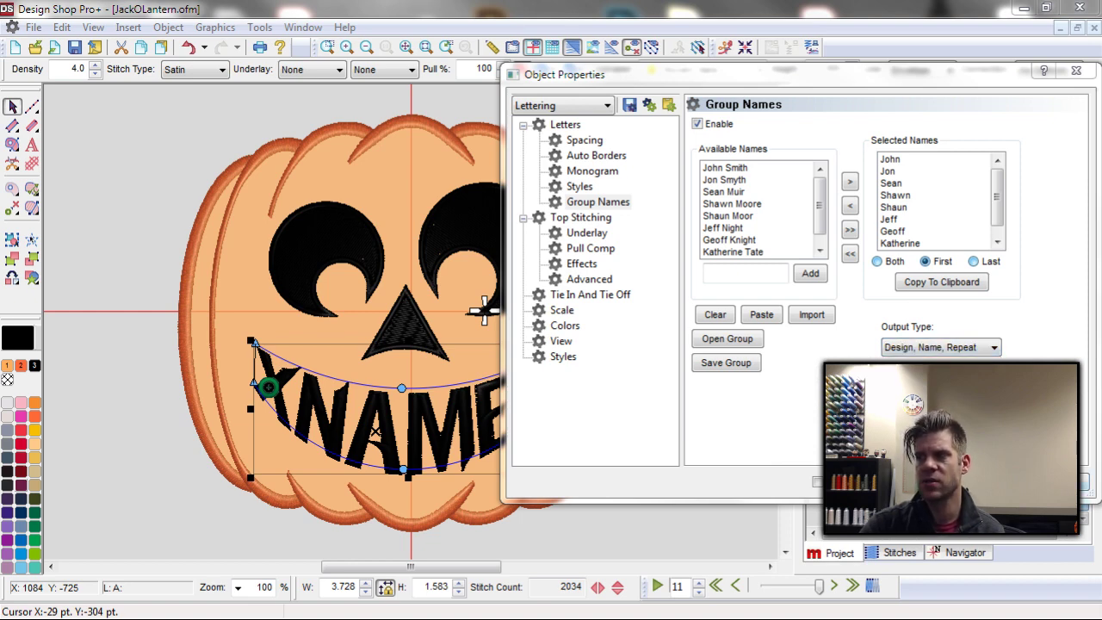
pyautogui.press('Escape')
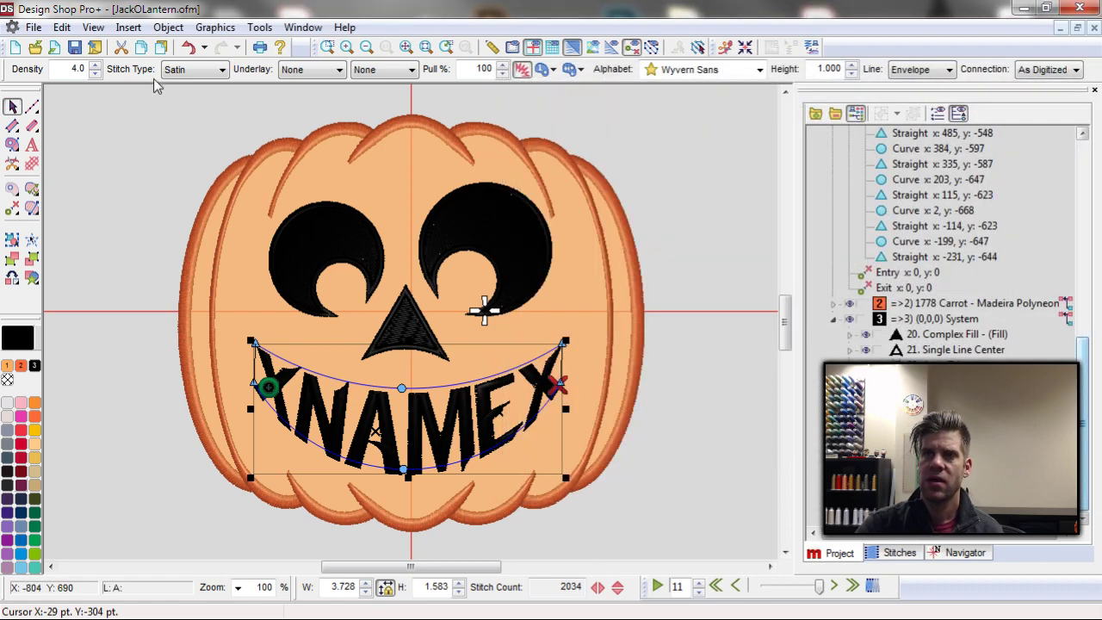
# - Resave the design as JackOLantern.ofm in Group Names Session, replacing the existing file
pyautogui.click(130, 138)
pyautogui.click(34, 26)
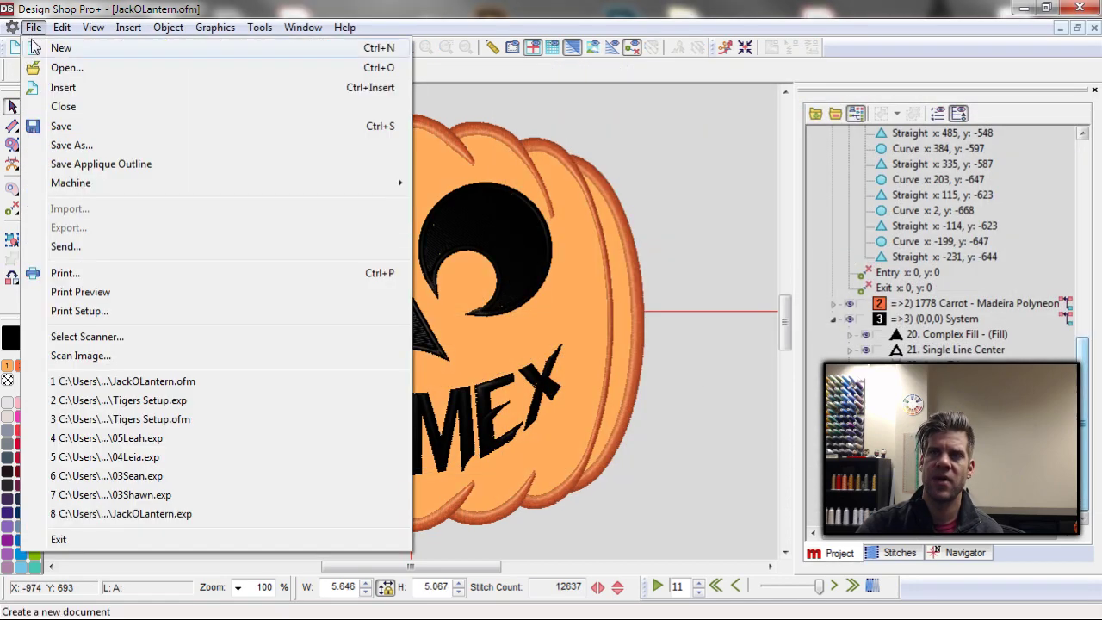
pyautogui.click(81, 145)
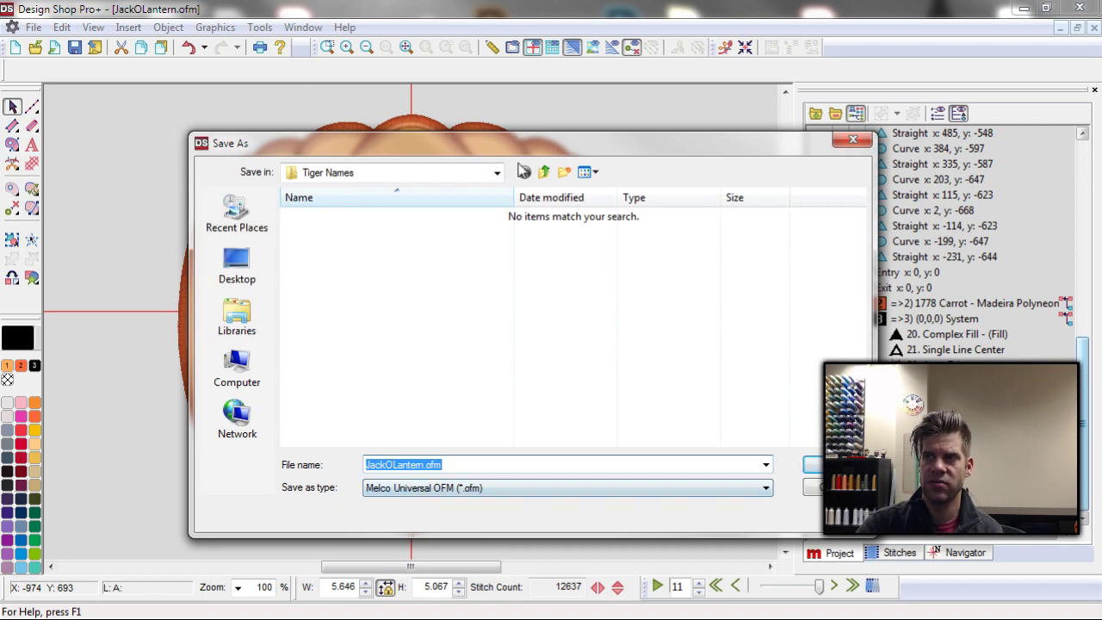
pyautogui.click(543, 172)
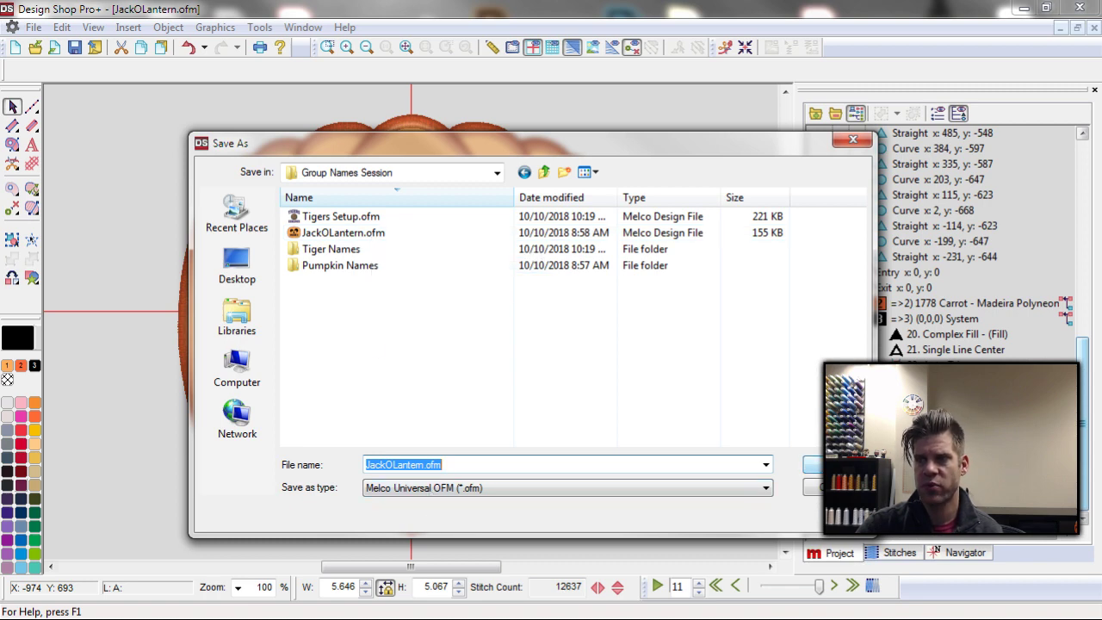
pyautogui.click(814, 465)
pyautogui.click(600, 322)
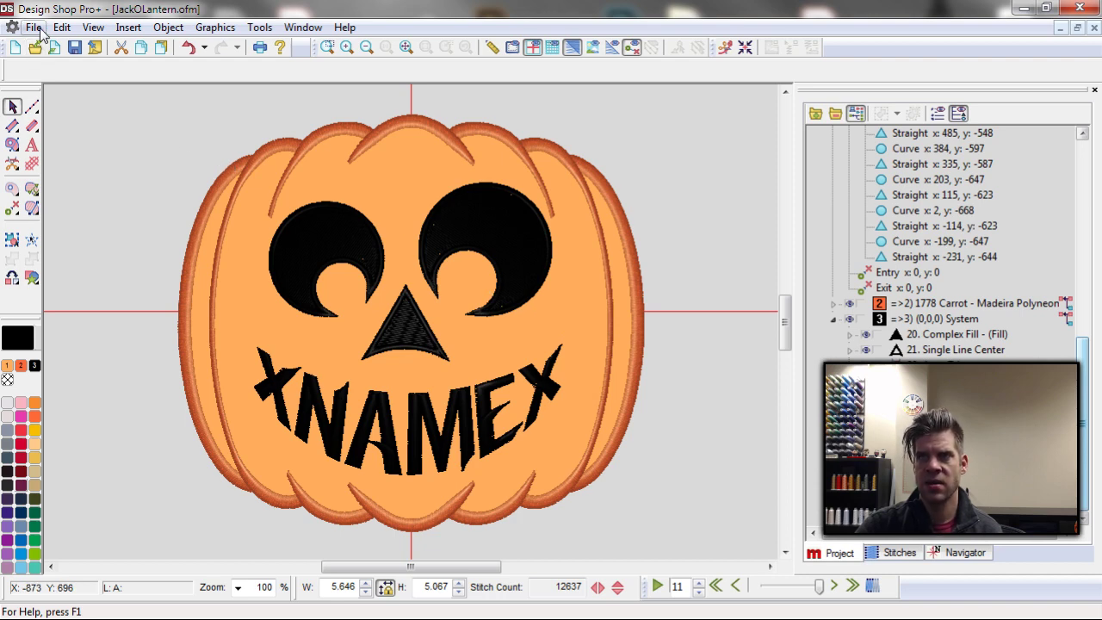
# - Save it as JackOLantern.exp (Melco Expanded File) in the Pumpkin Names folder
pyautogui.click(38, 28)
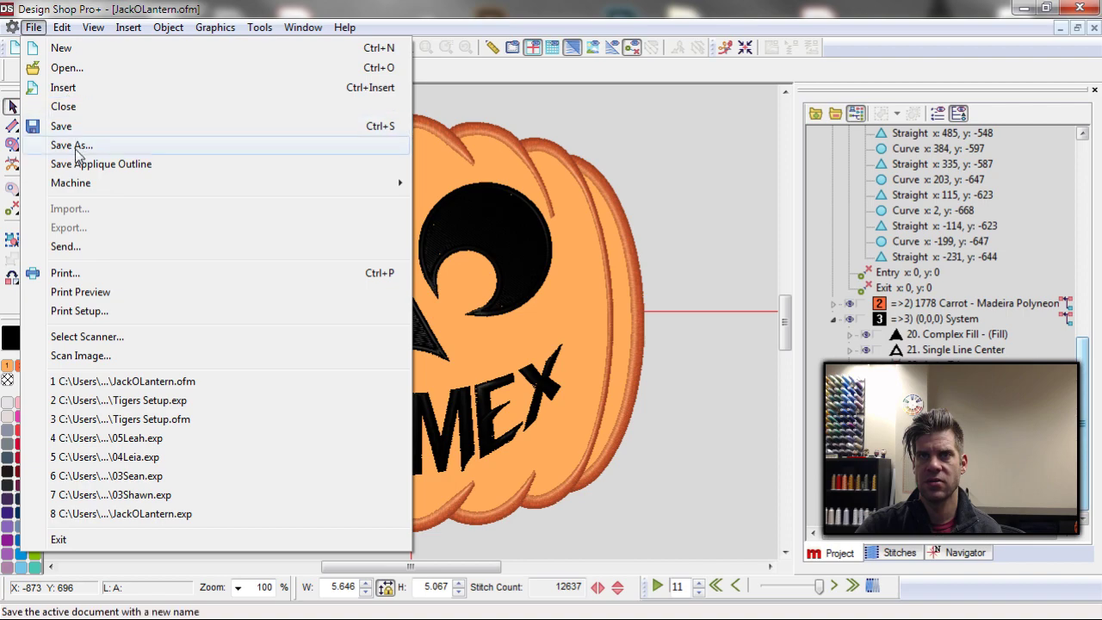
pyautogui.click(79, 145)
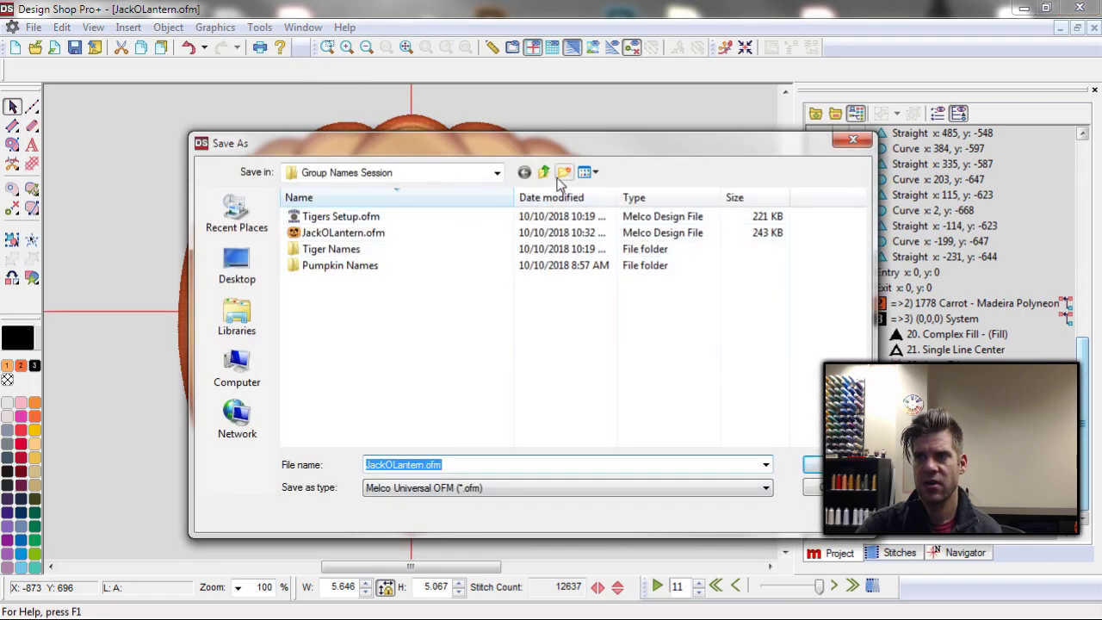
pyautogui.doubleClick(340, 265)
pyautogui.click(470, 487)
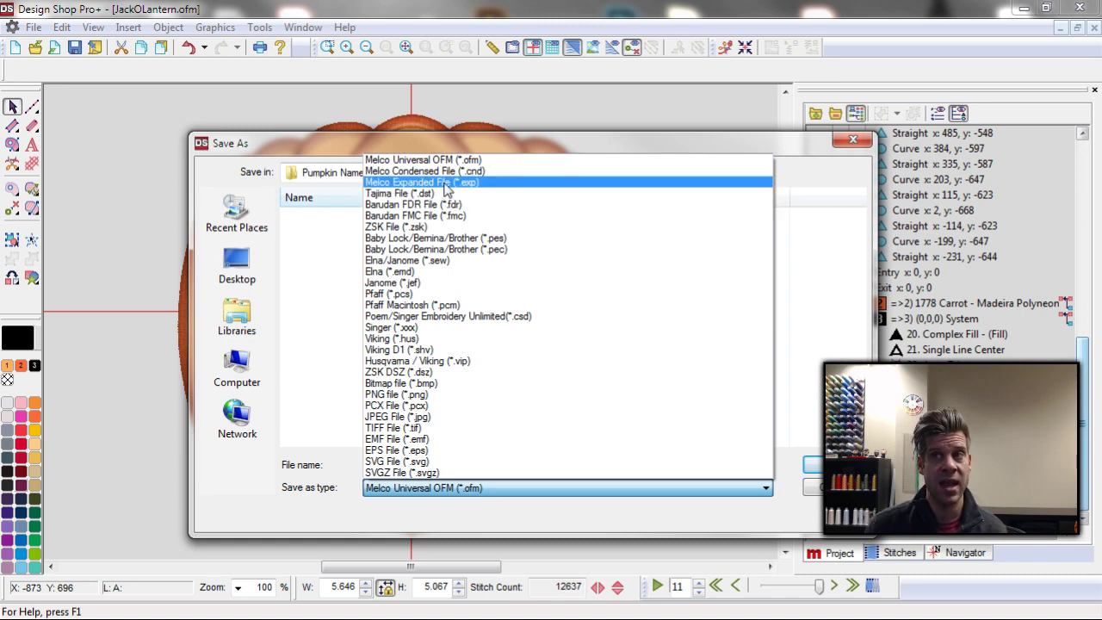
pyautogui.click(445, 183)
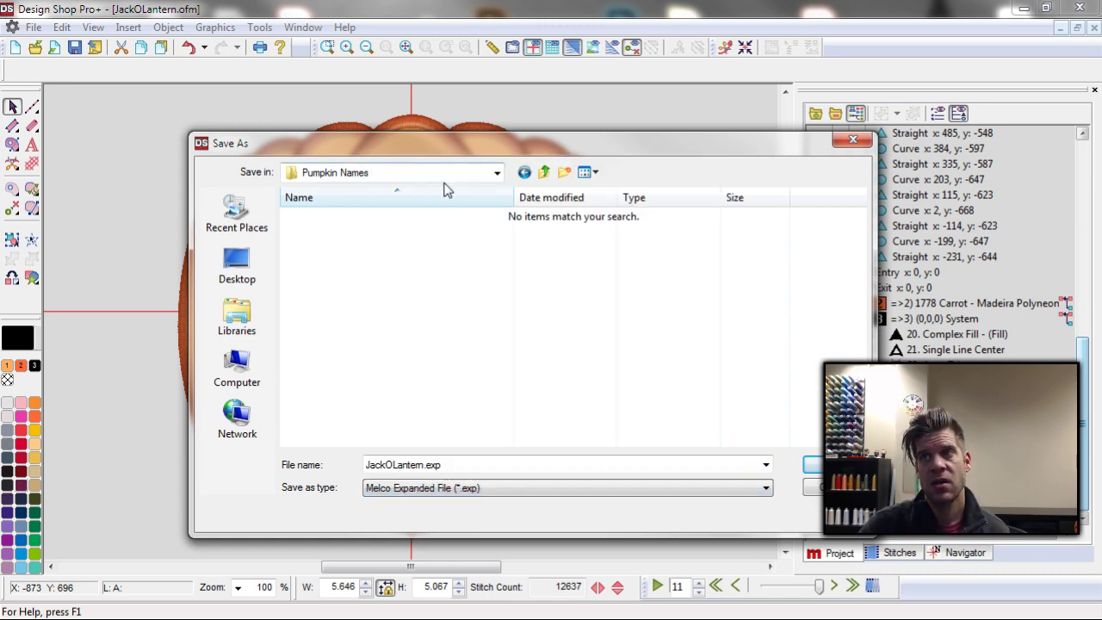
pyautogui.click(812, 465)
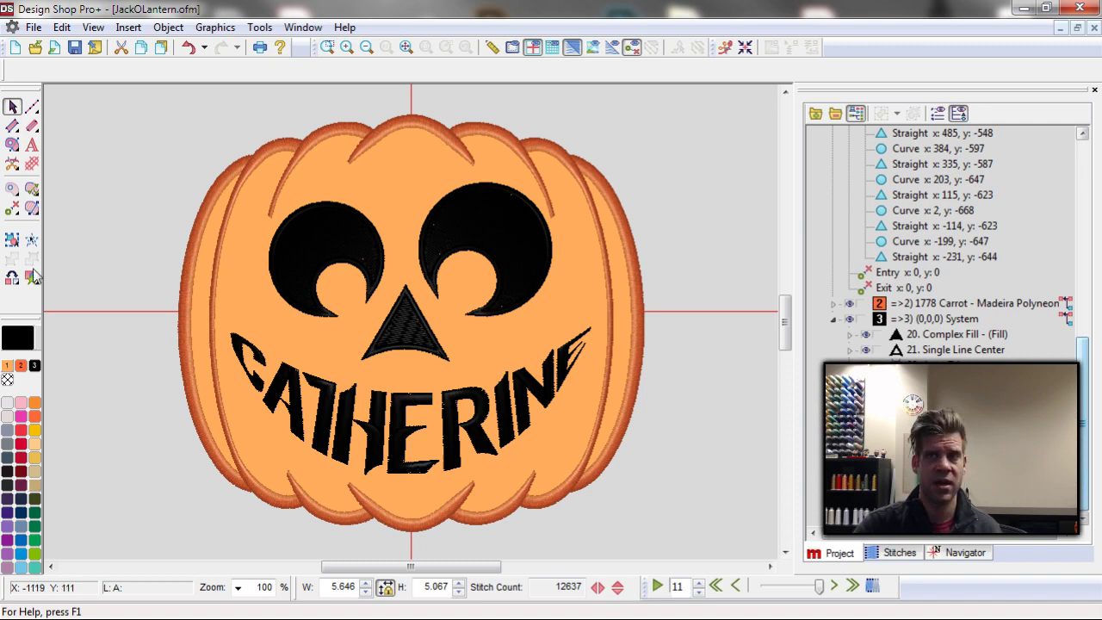
# - Open JackOLantern.exp from the Pumpkin Names folder
pyautogui.click(34, 47)
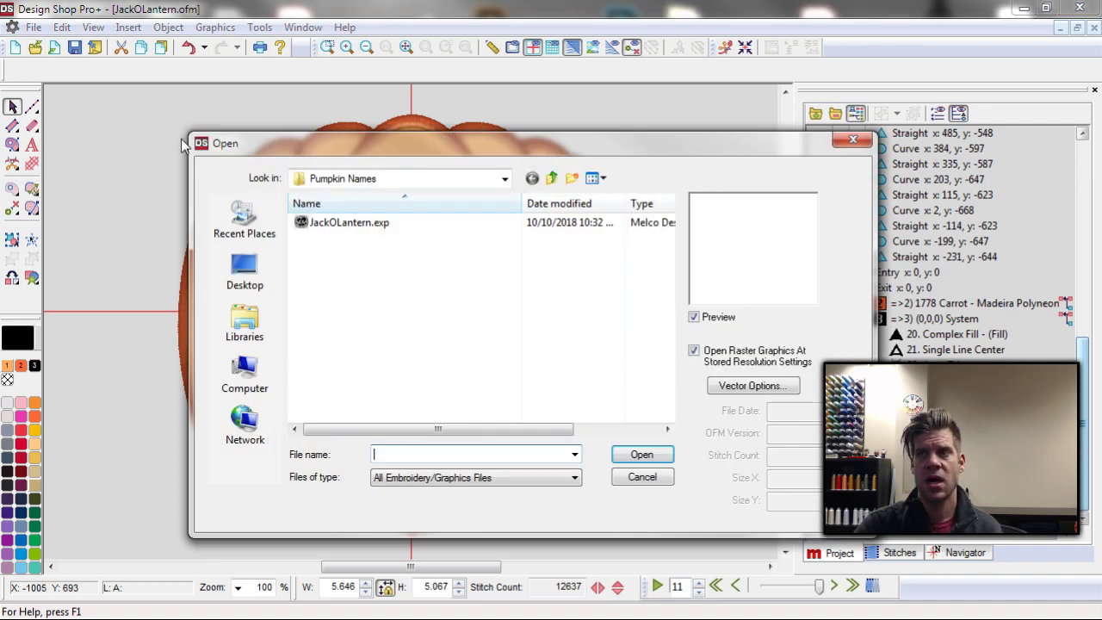
pyautogui.click(359, 222)
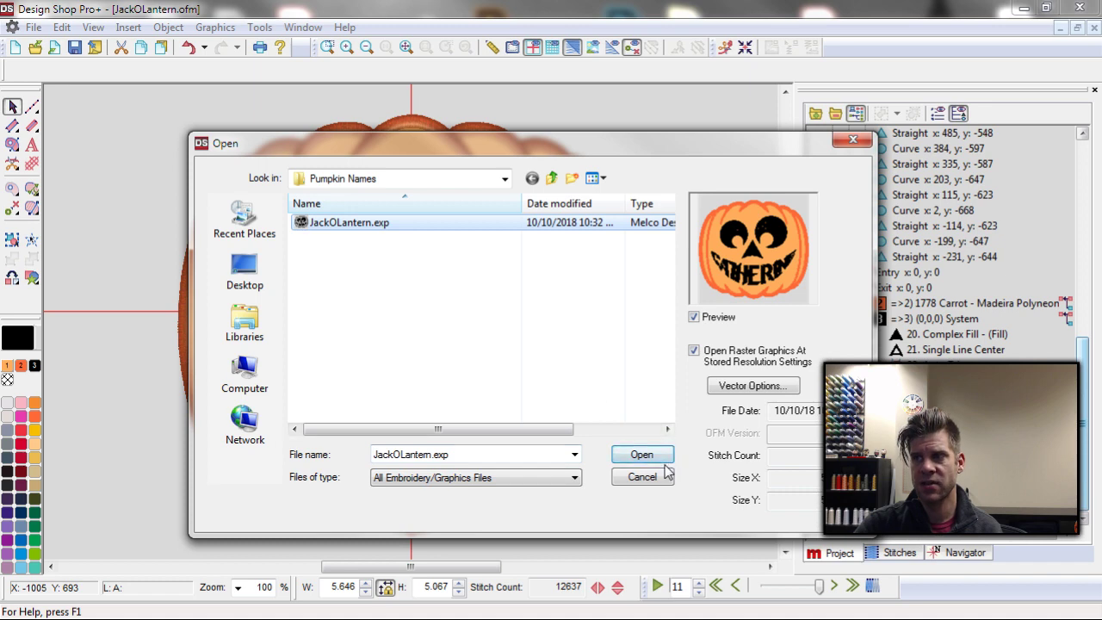
pyautogui.click(643, 455)
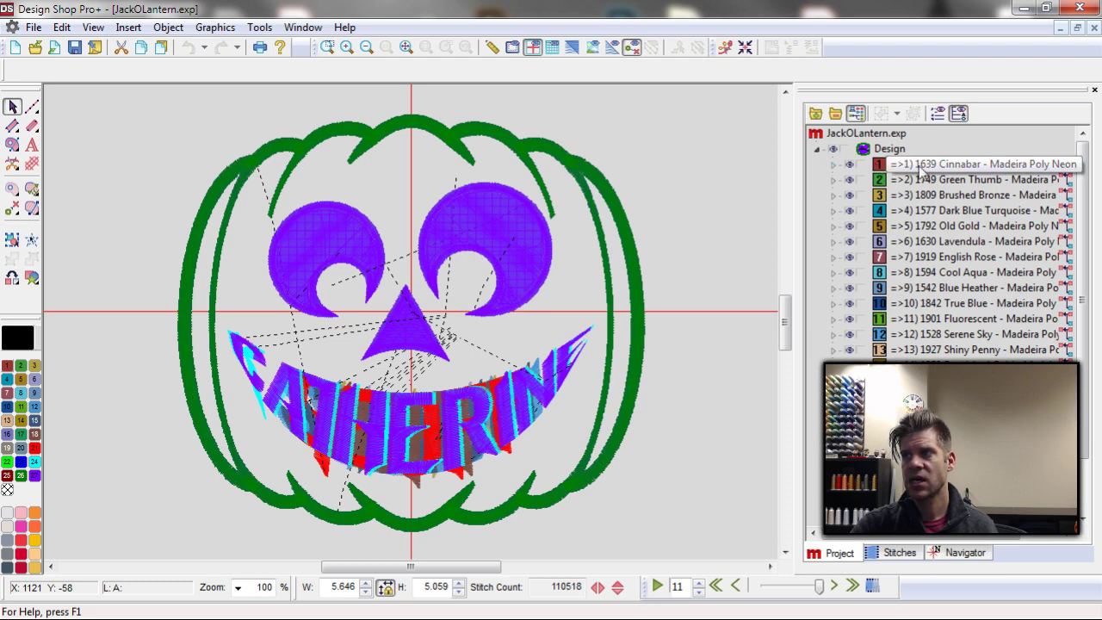
pyautogui.moveTo(1083, 211); pyautogui.dragTo(1082, 279)
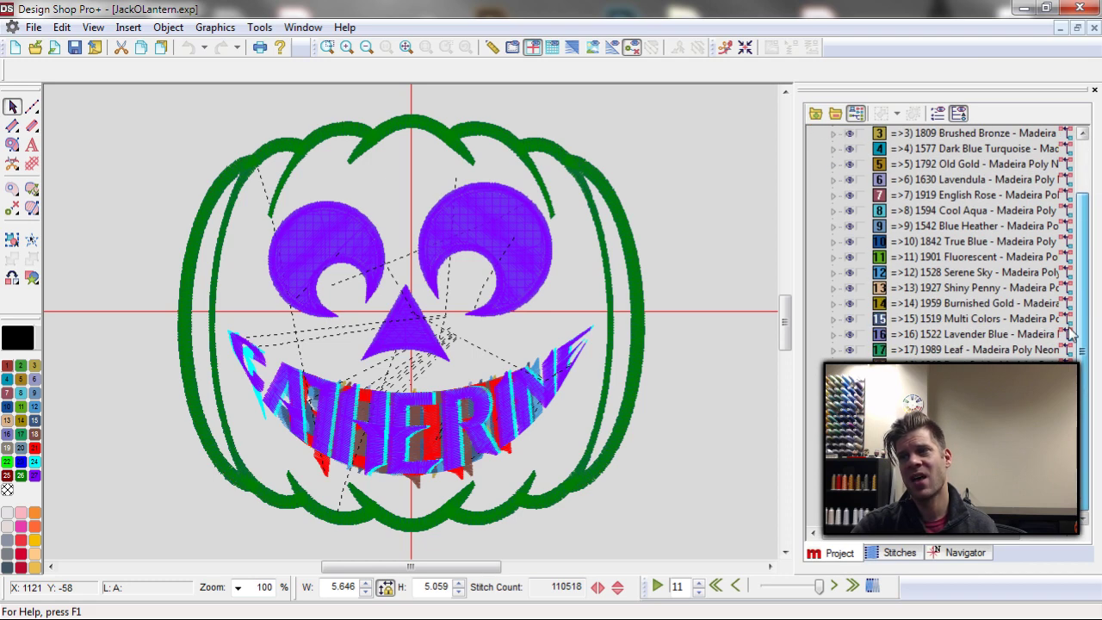
pyautogui.scroll(2, 1070, 278)
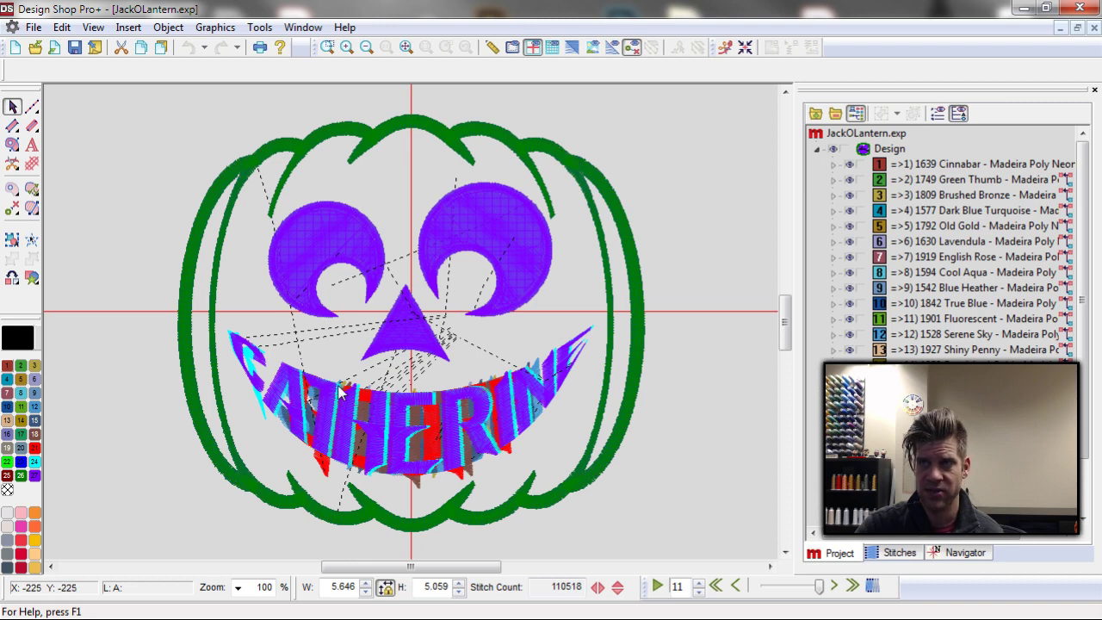
# - Browse the thread colour groups in the Project tree and select all Brushed Bronze objects
pyautogui.click(833, 196)
pyautogui.click(833, 197)
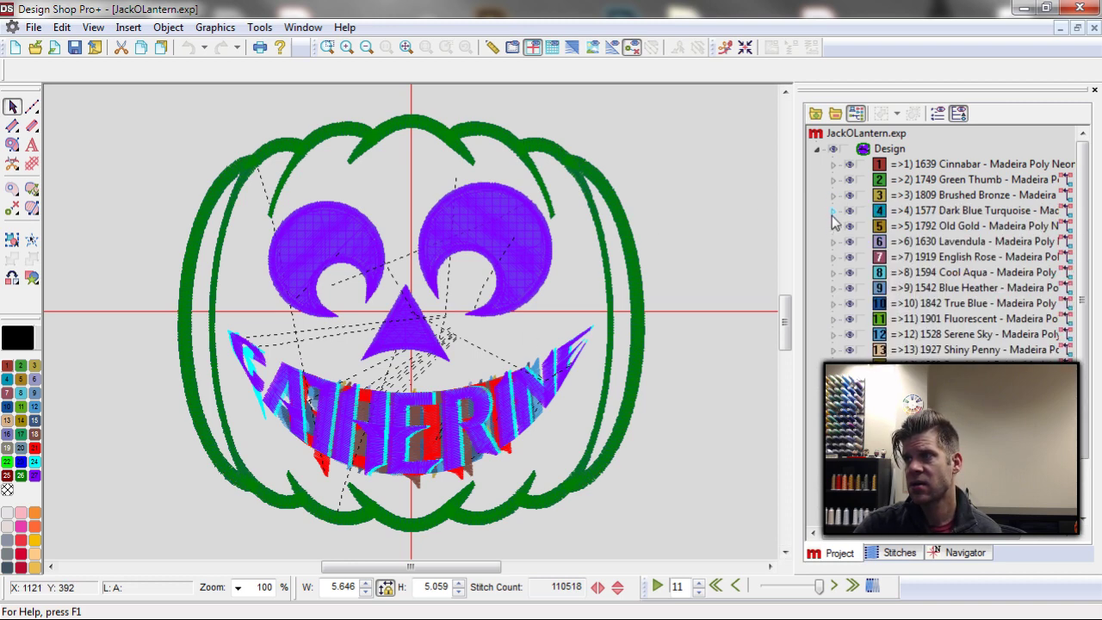
pyautogui.click(832, 215)
pyautogui.click(832, 215)
pyautogui.click(833, 225)
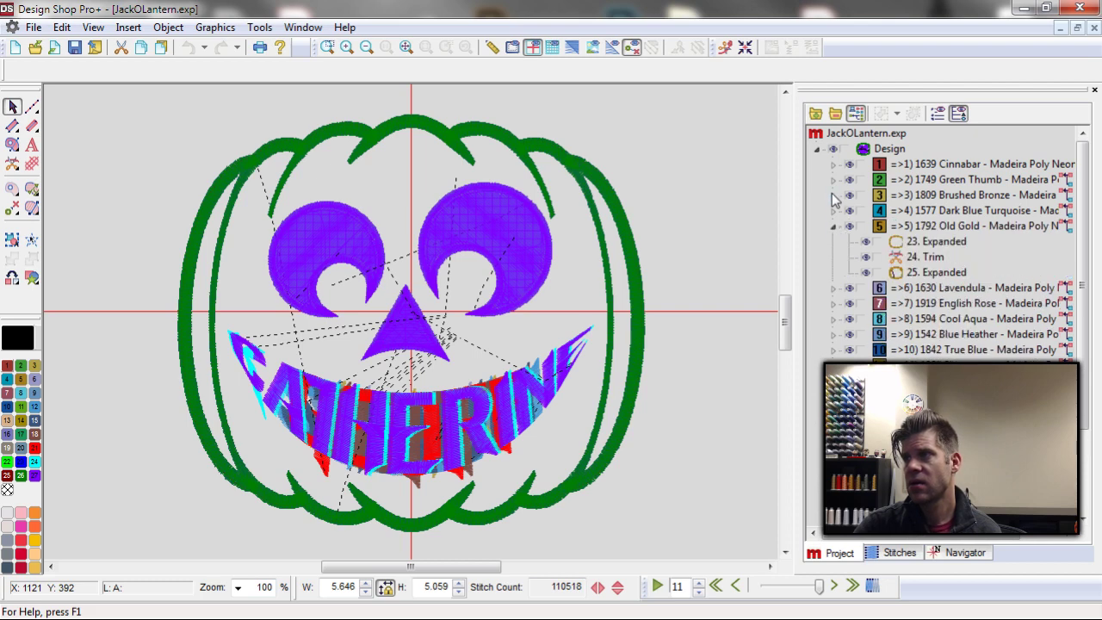
pyautogui.click(832, 179)
pyautogui.click(831, 241)
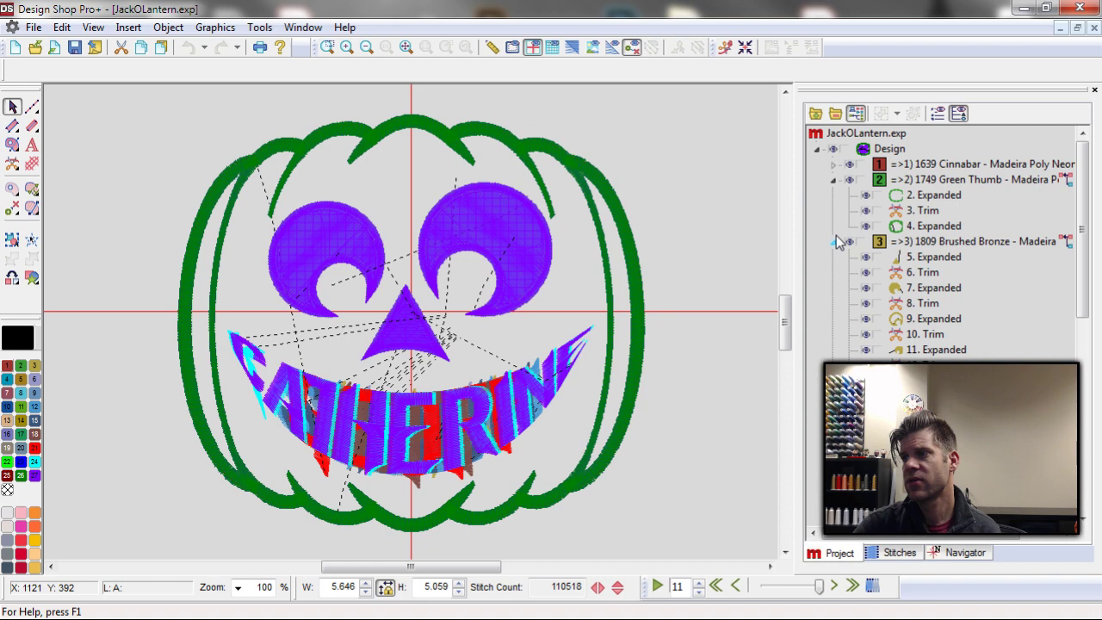
pyautogui.click(833, 241)
pyautogui.click(896, 242)
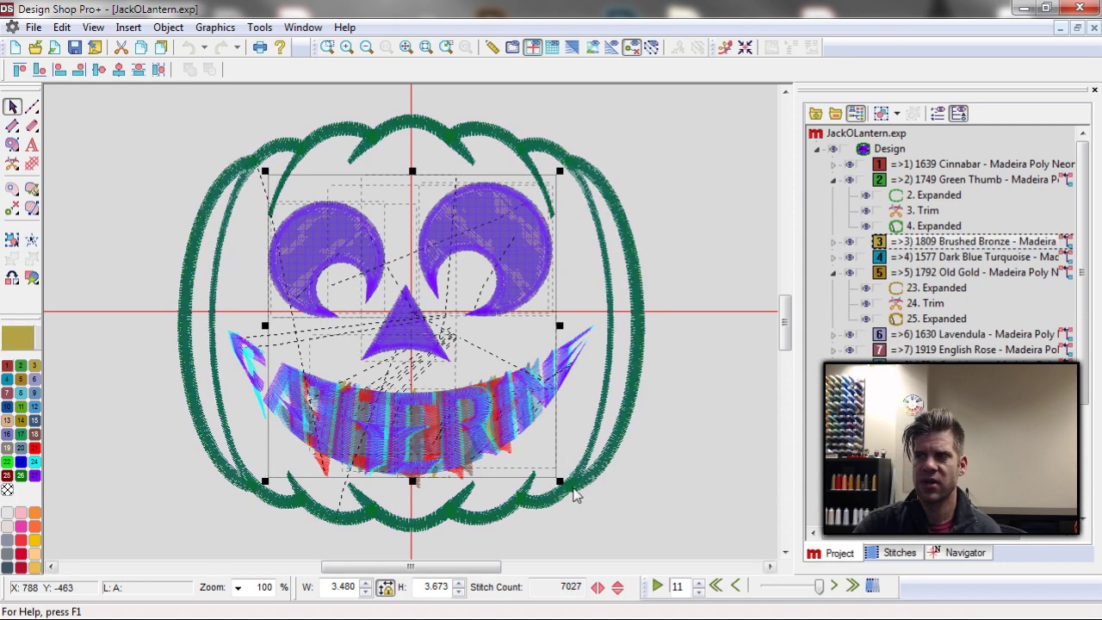
pyautogui.click(314, 26)
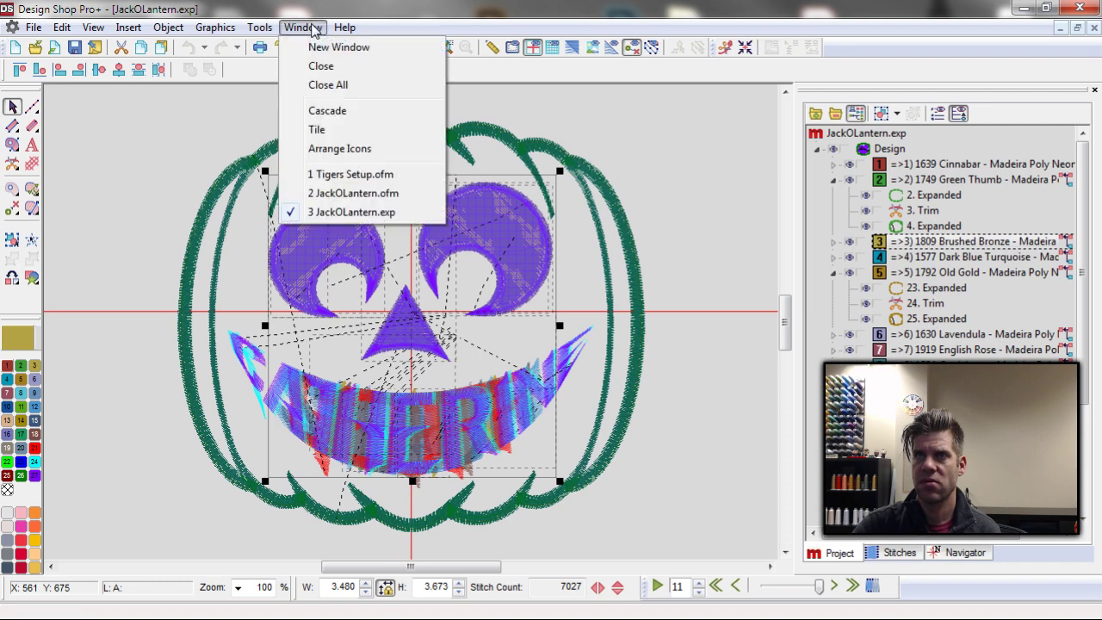
# - Switch back to JackOLantern.ofm and save it as a Melco Expanded .exp file in Pumpkin Names
pyautogui.click(318, 194)
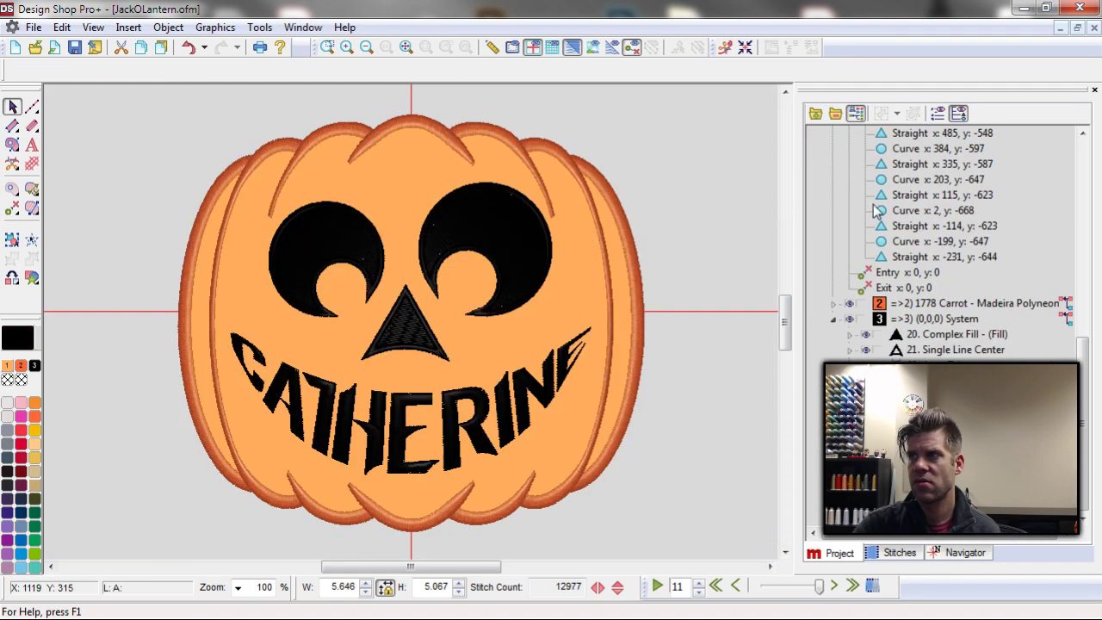
pyautogui.click(835, 116)
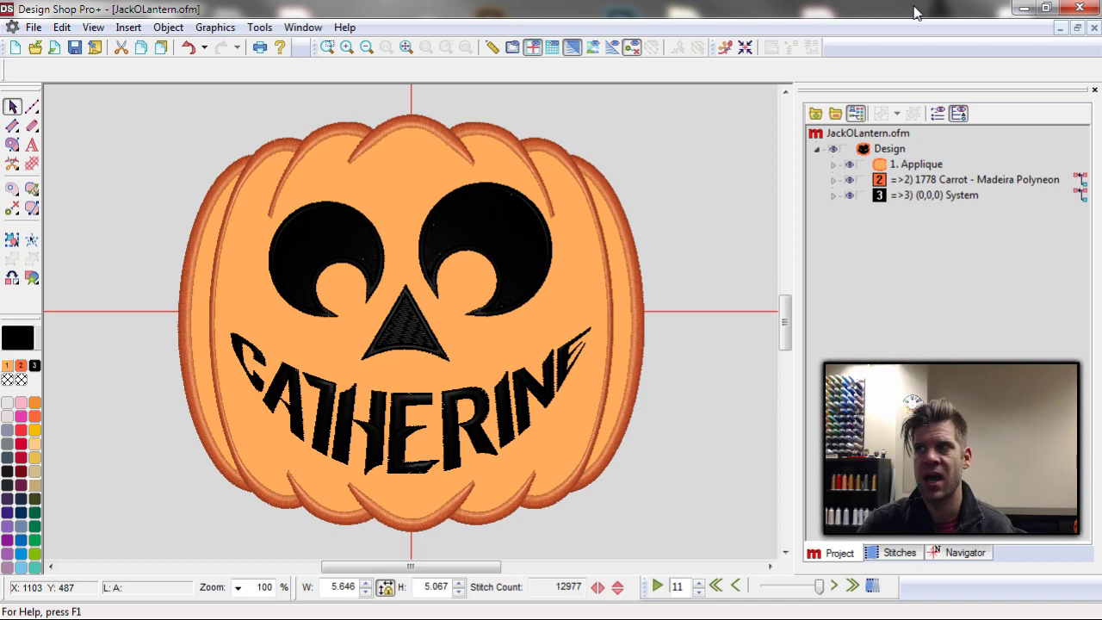
pyautogui.click(34, 27)
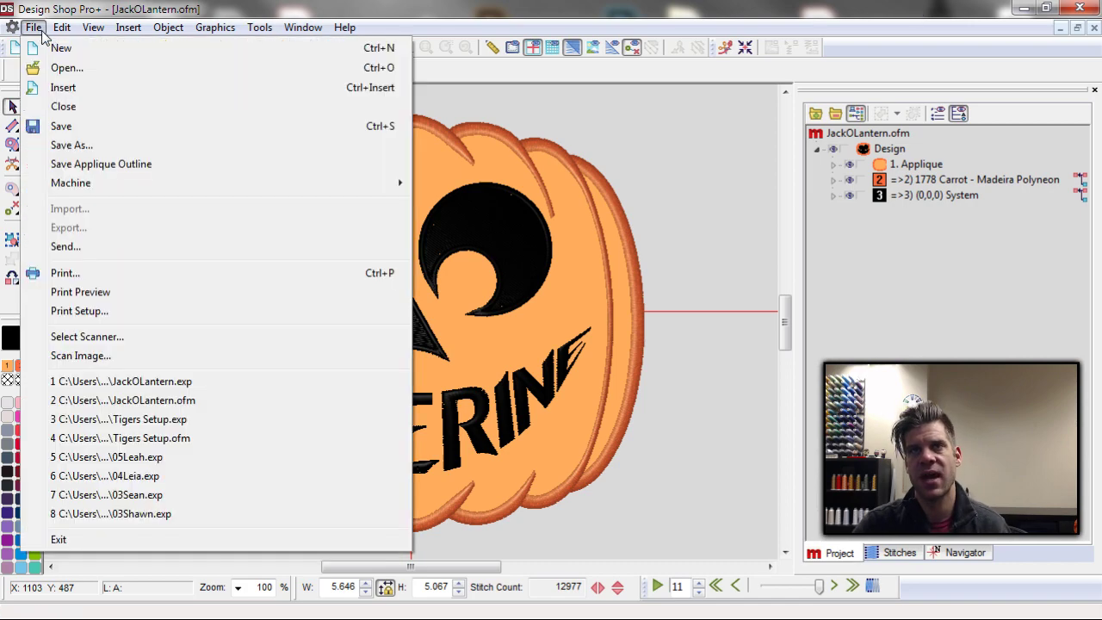
pyautogui.click(76, 146)
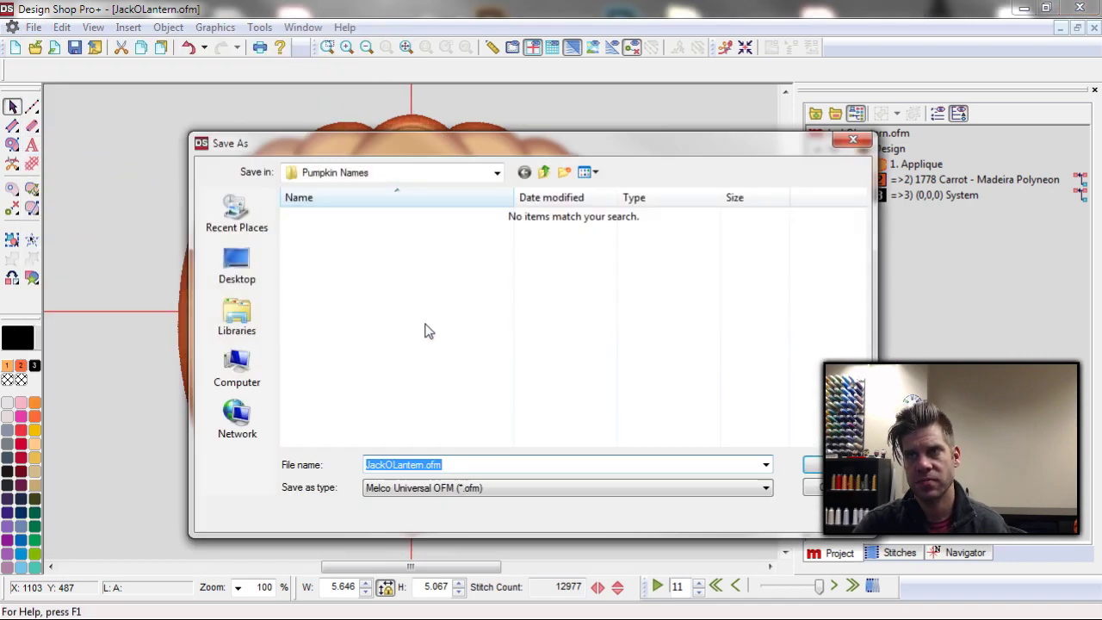
pyautogui.click(472, 488)
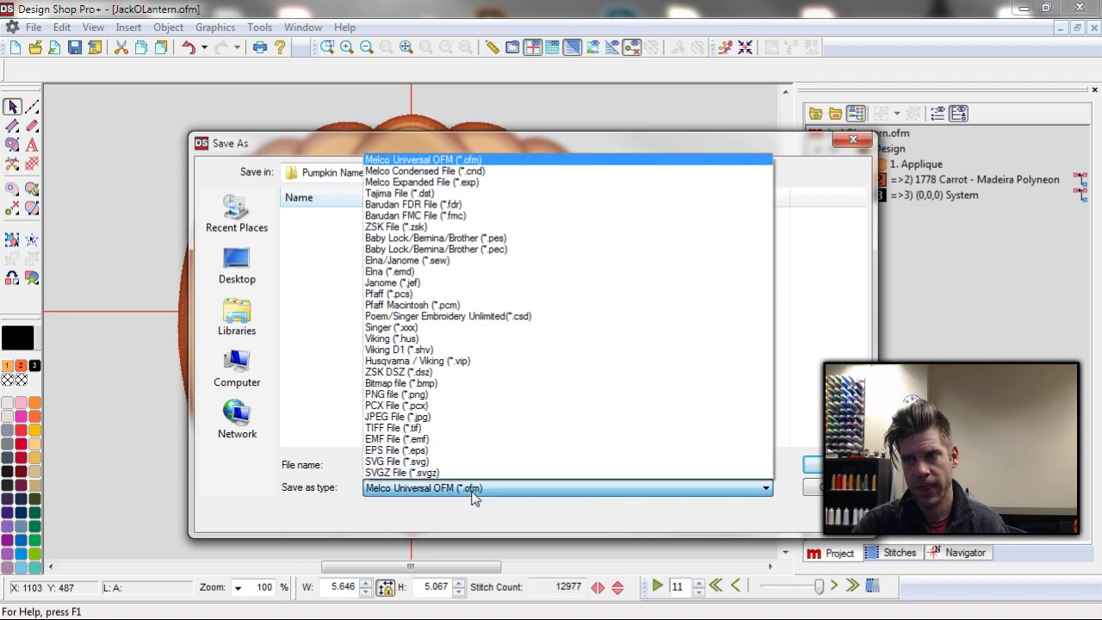
pyautogui.click(470, 185)
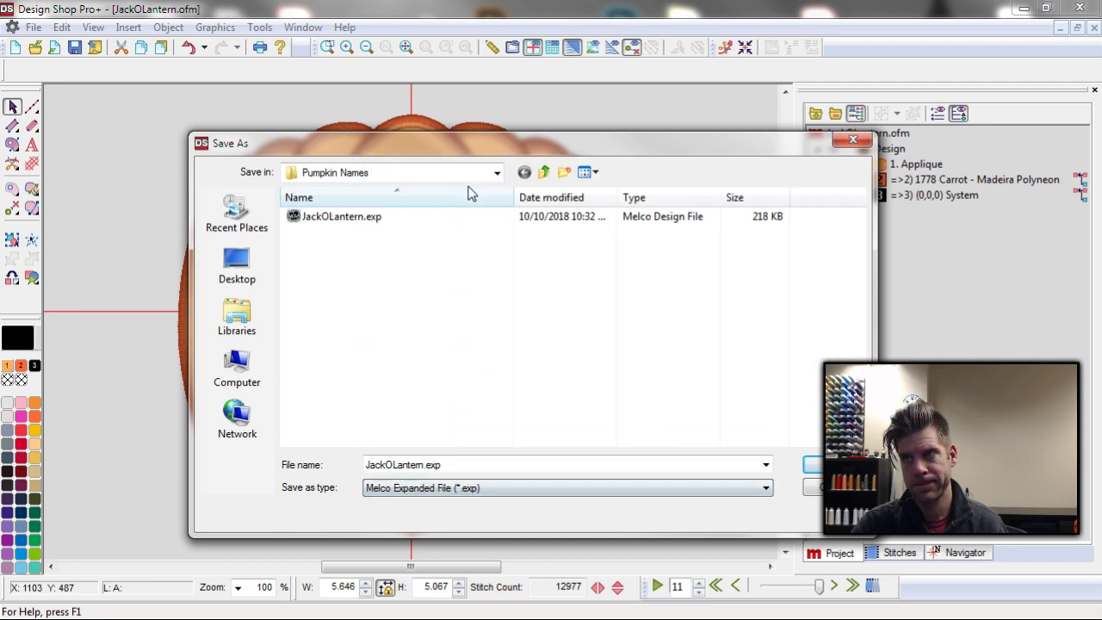
pyautogui.click(822, 465)
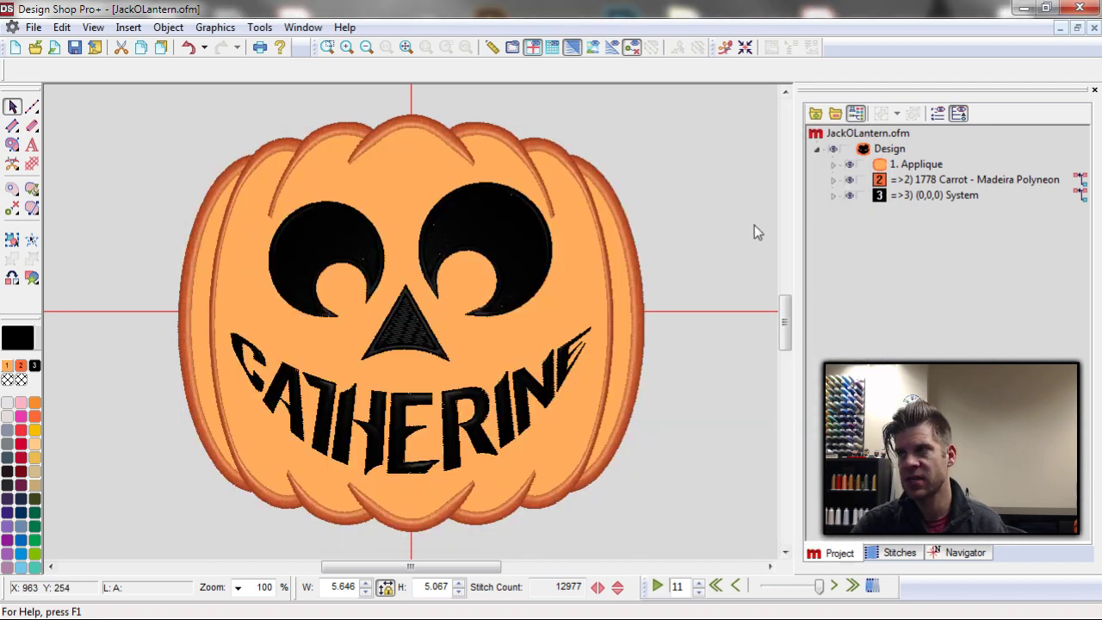
# - Set the name lettering's Group Names Output Type to Separate Files
pyautogui.click(892, 195)
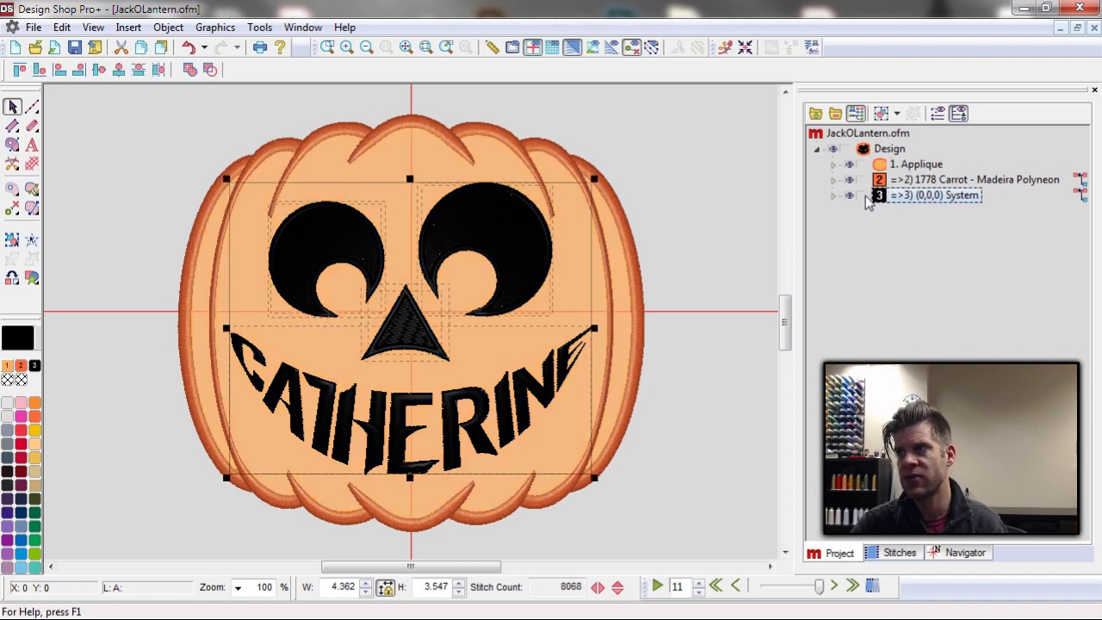
pyautogui.click(832, 196)
pyautogui.doubleClick(404, 426)
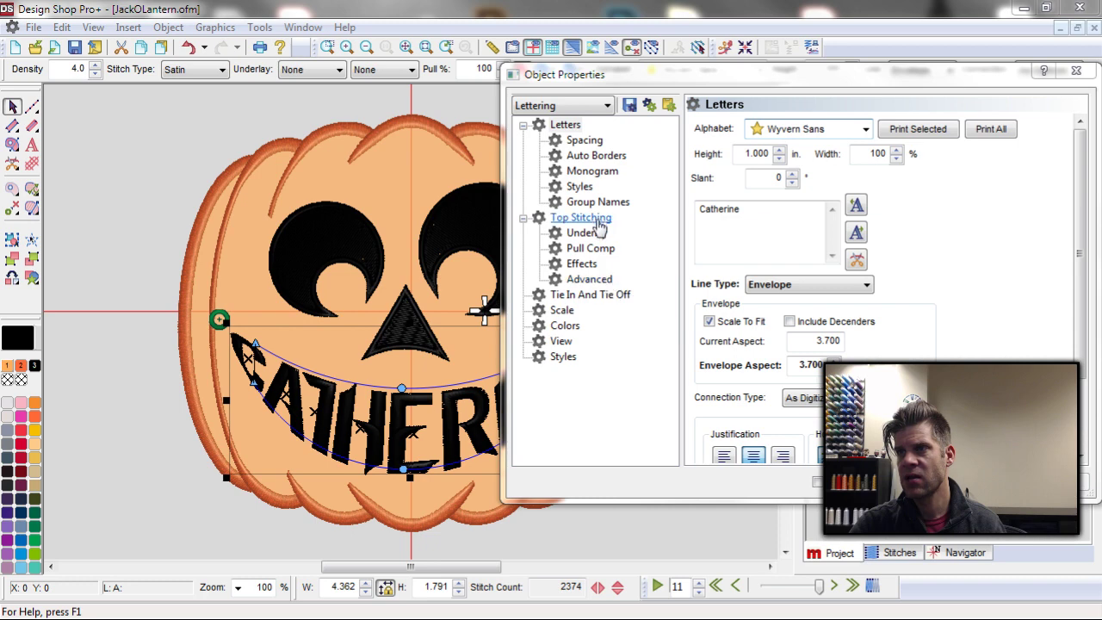
pyautogui.click(597, 203)
pyautogui.click(980, 349)
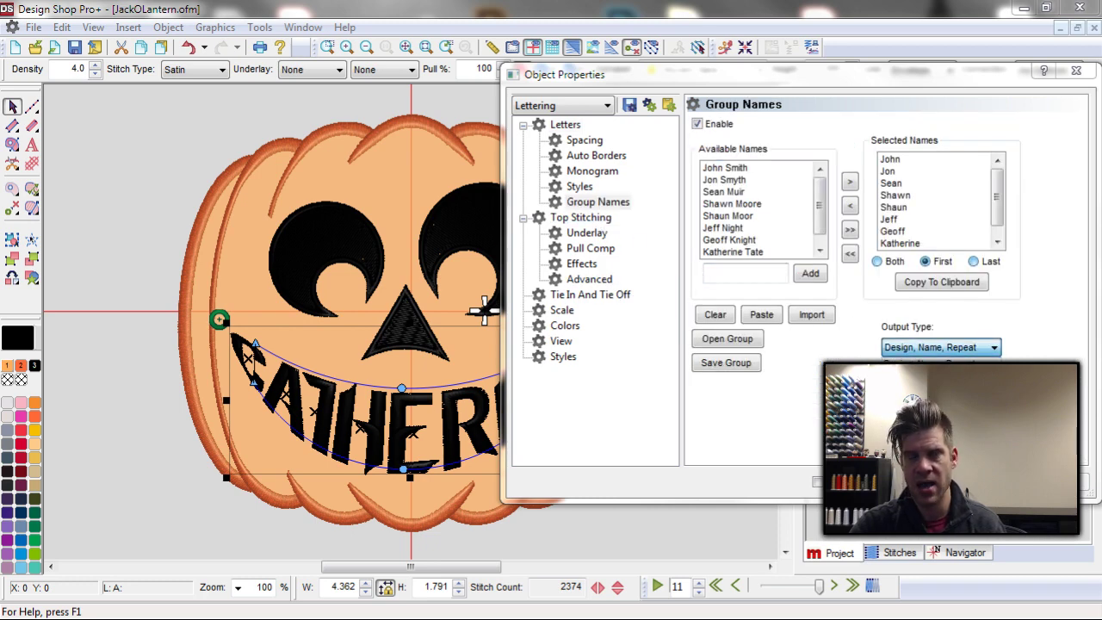
pyautogui.click(938, 376)
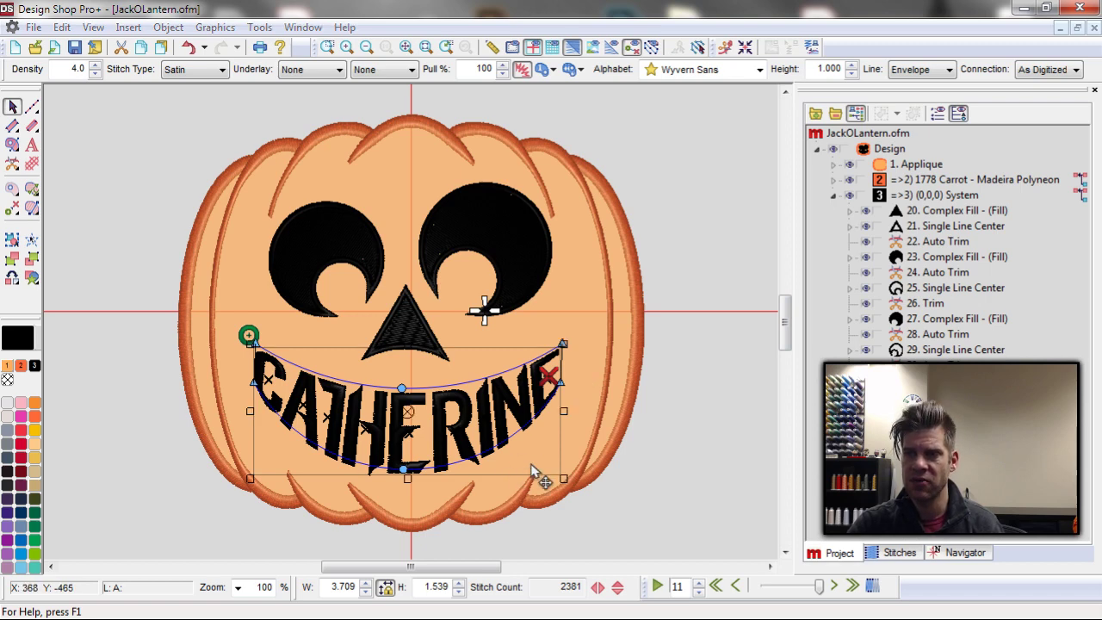
# - Preview a different first name from the selected list in the grin, then close Object Properties
pyautogui.doubleClick(534, 472)
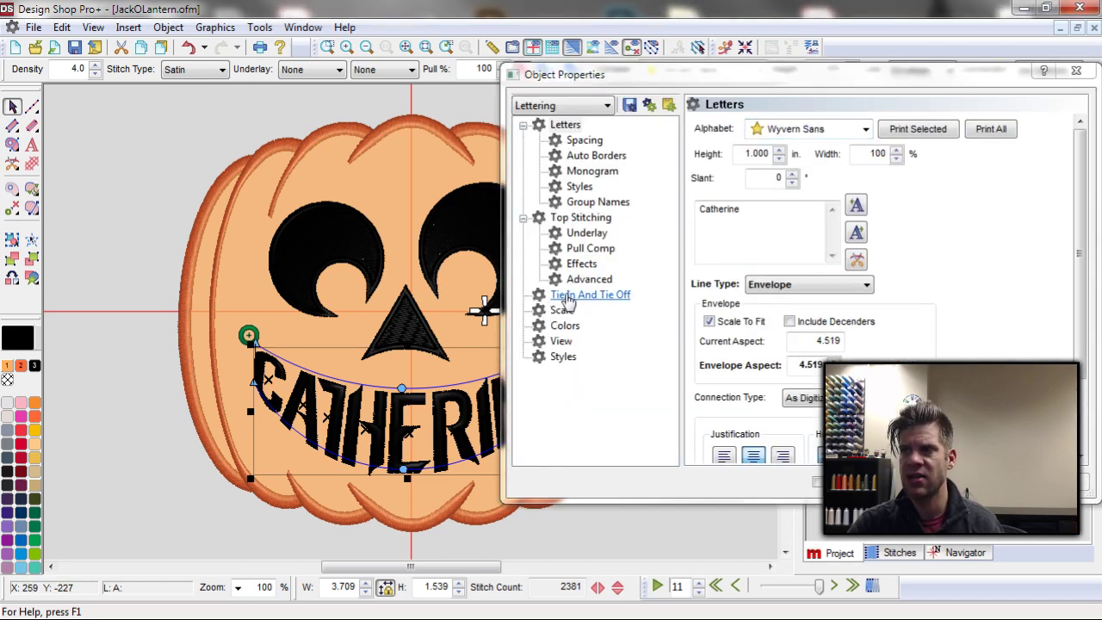
pyautogui.click(597, 201)
pyautogui.click(904, 196)
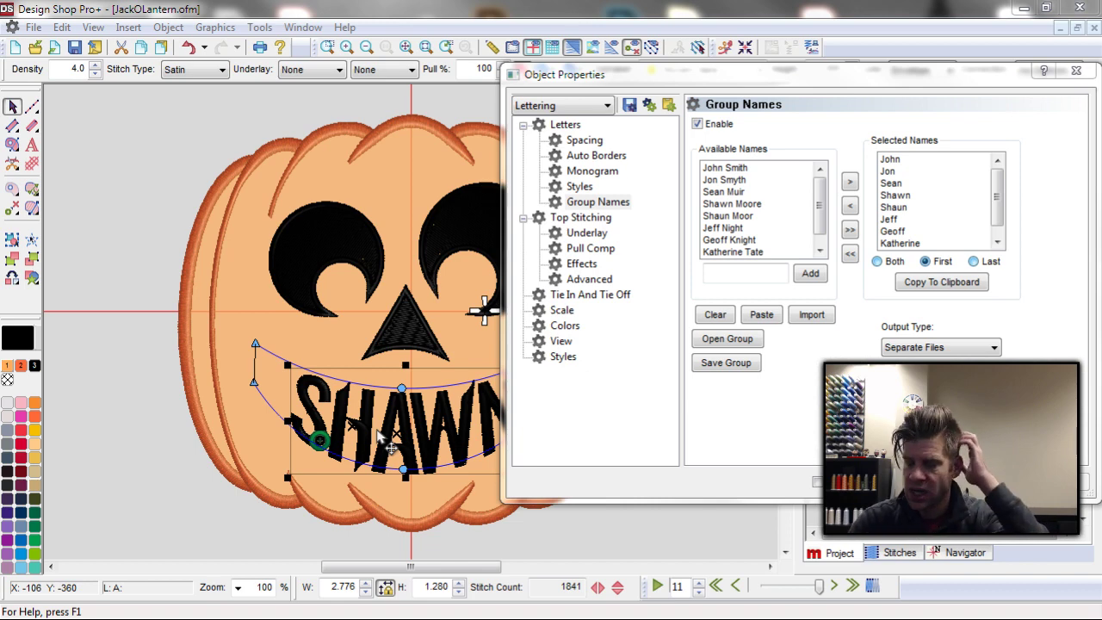
pyautogui.press('Escape')
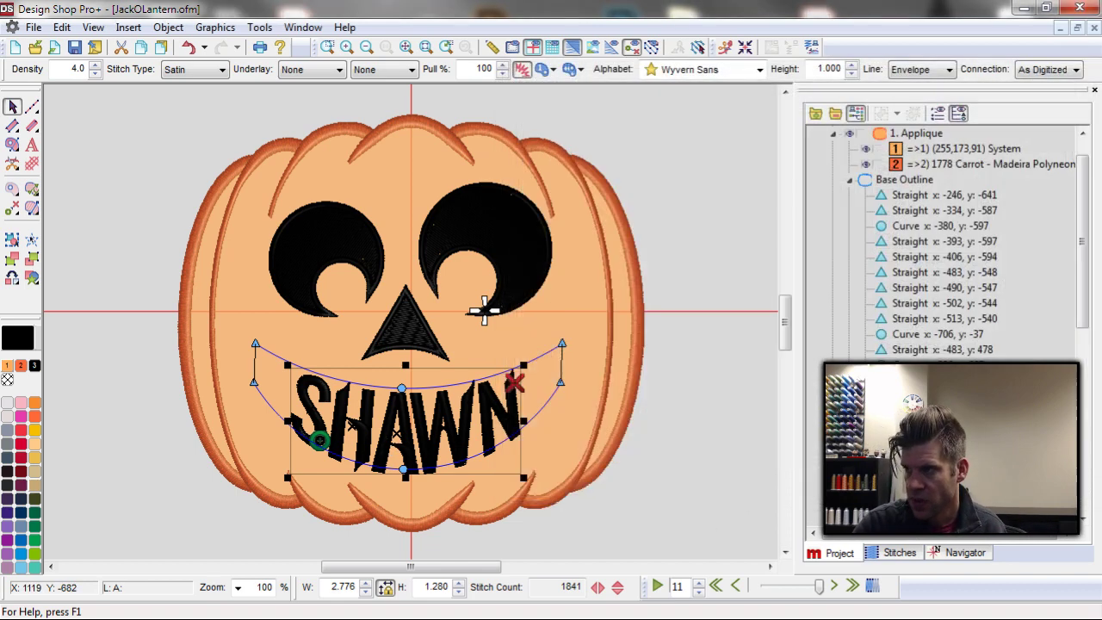
# - Save the pumpkin as Melco Expanded JackOLantern.exp, replacing the old file, and dismiss the error
pyautogui.click(33, 27)
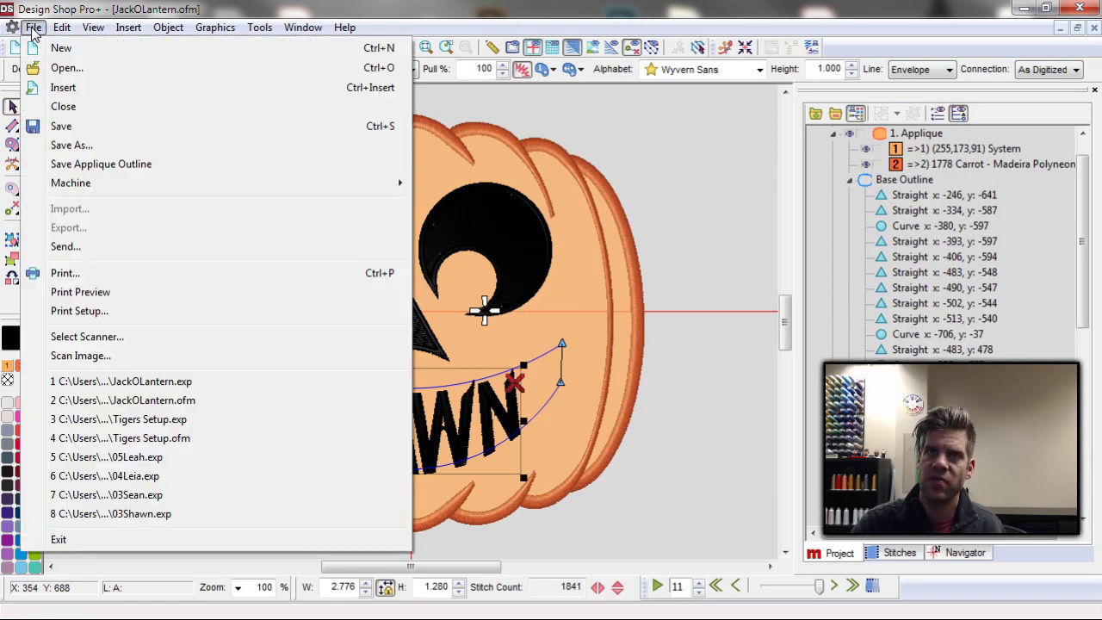
pyautogui.click(65, 145)
pyautogui.click(419, 487)
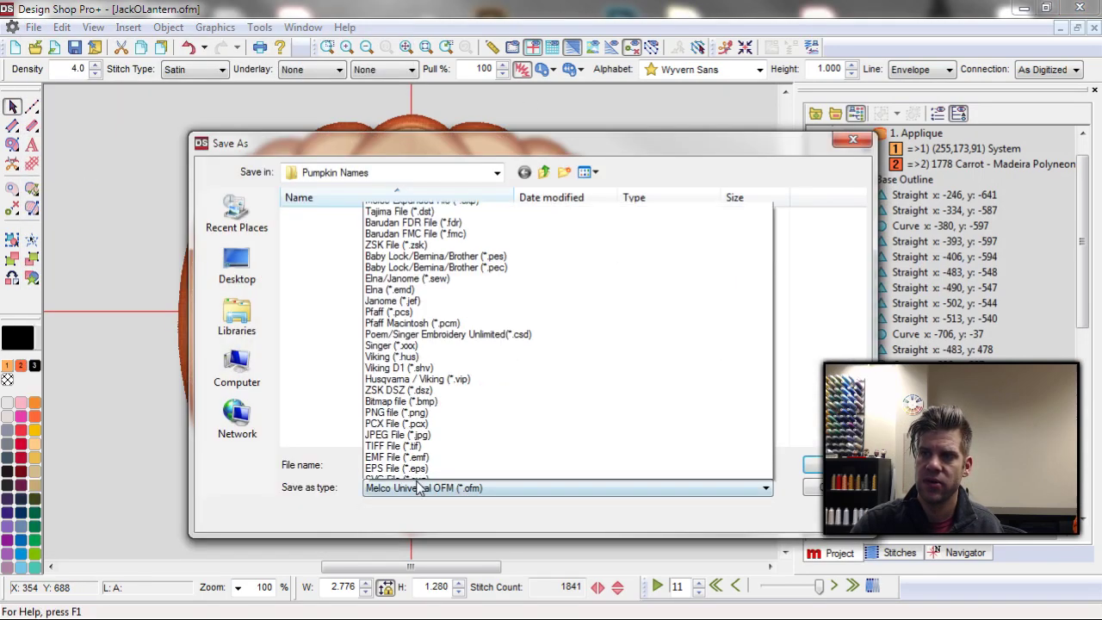
pyautogui.click(423, 183)
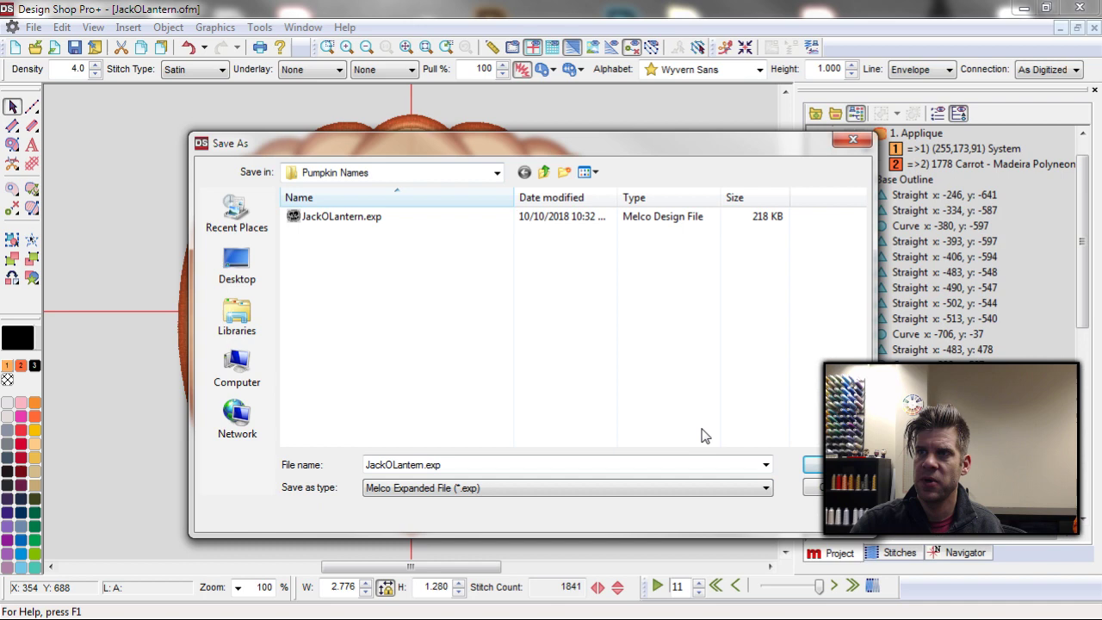
pyautogui.click(823, 465)
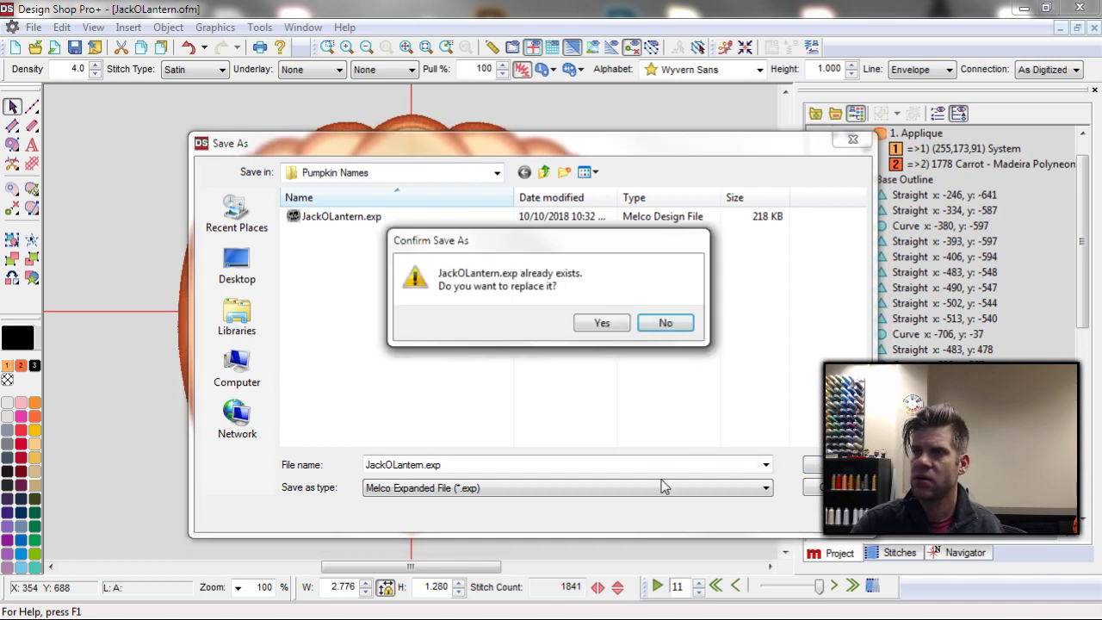
pyautogui.click(622, 324)
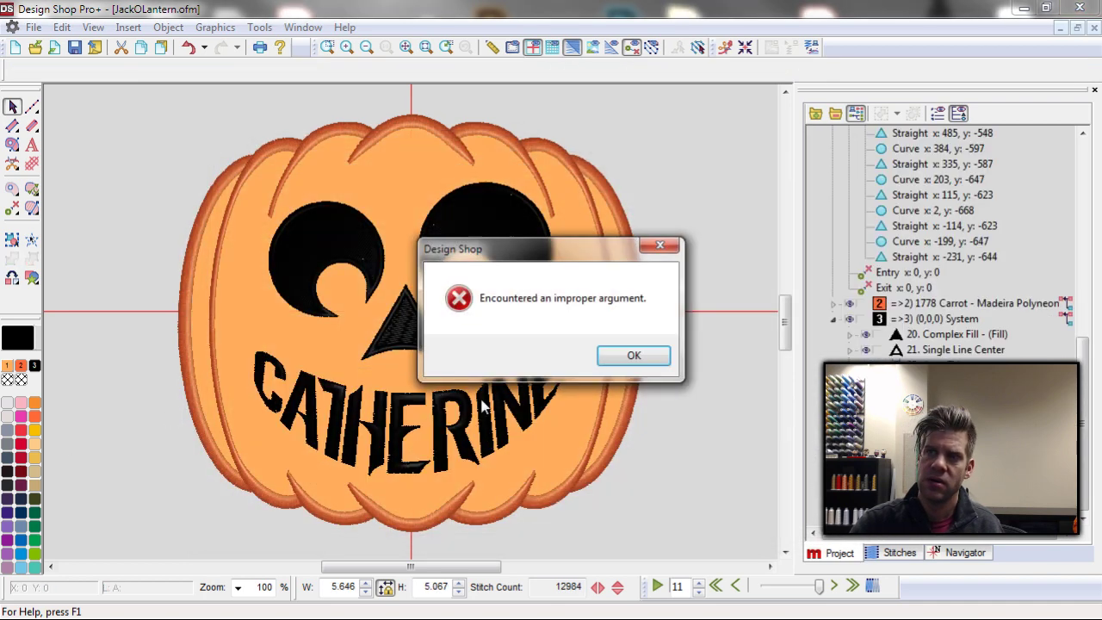
pyautogui.click(639, 357)
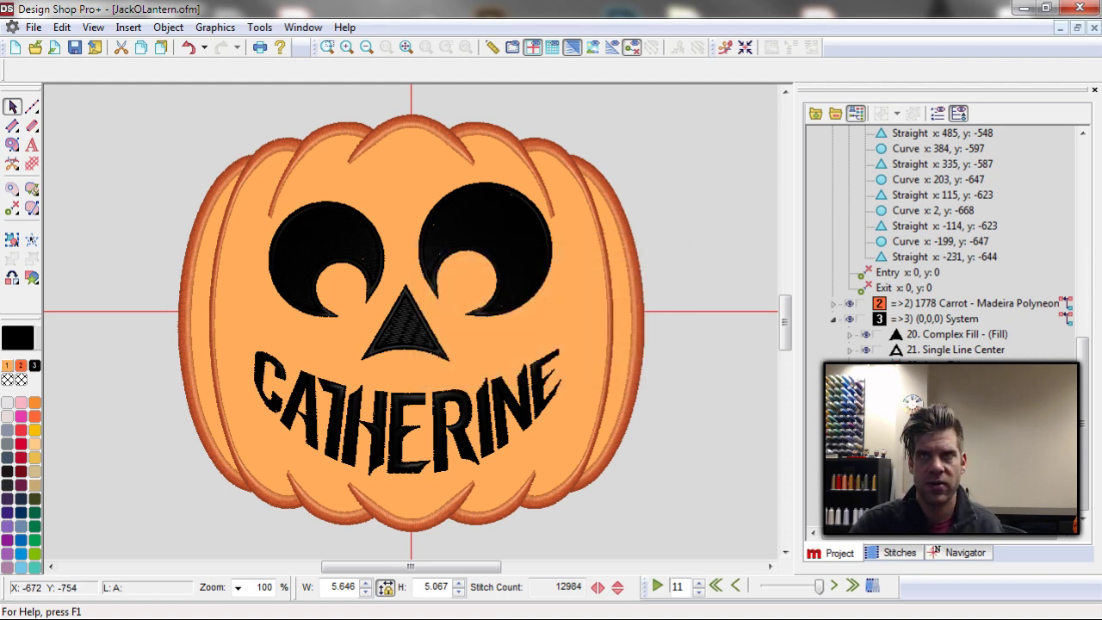
# - Preview the numbered per-name .exp files in Pumpkin Names, then start a blank Project9
pyautogui.click(40, 50)
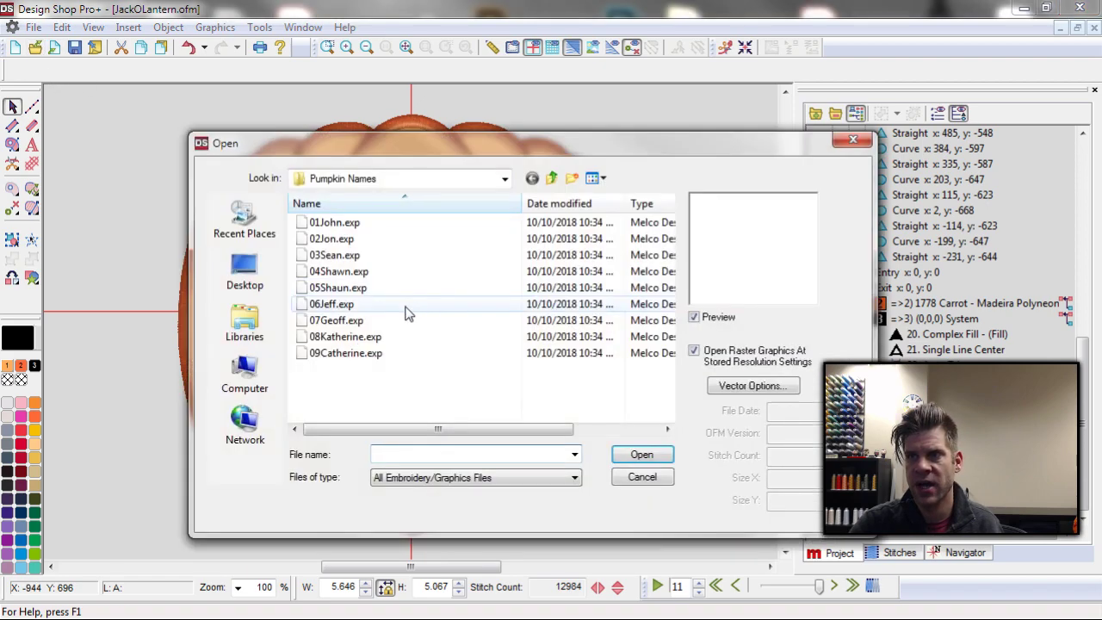
pyautogui.click(370, 353)
pyautogui.click(370, 336)
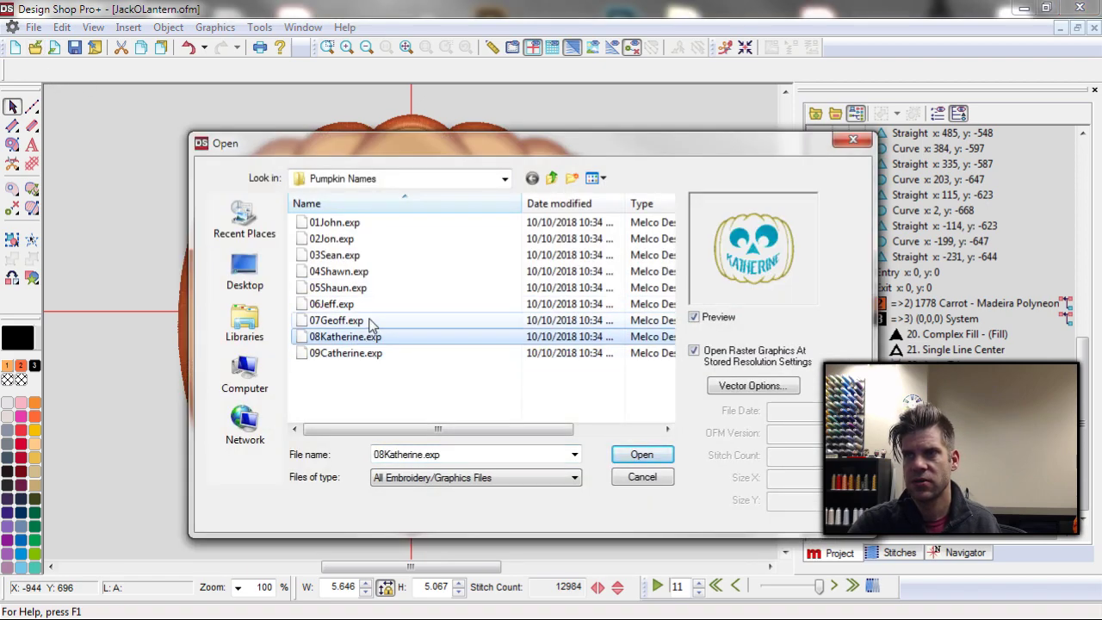
pyautogui.click(370, 320)
pyautogui.click(357, 304)
pyautogui.click(357, 289)
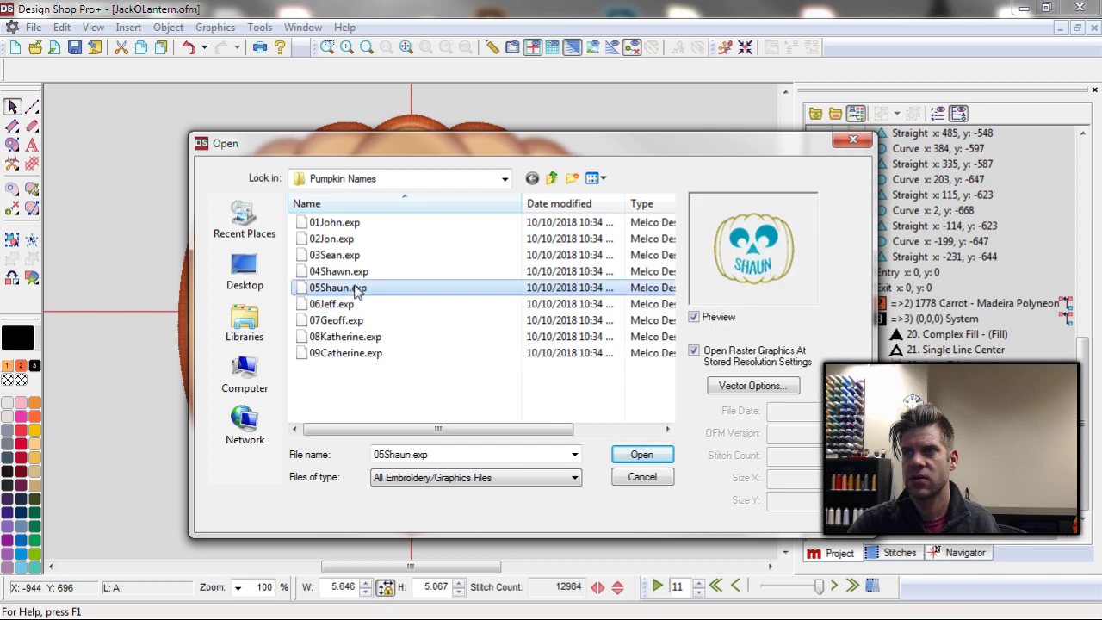
pyautogui.press('Down')
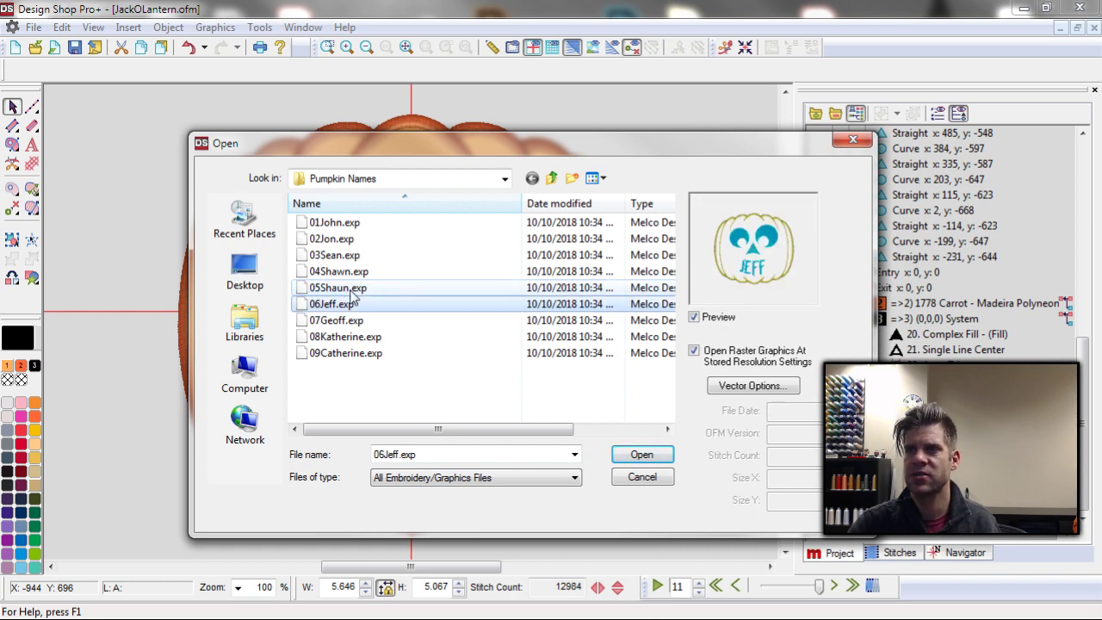
pyautogui.click(656, 477)
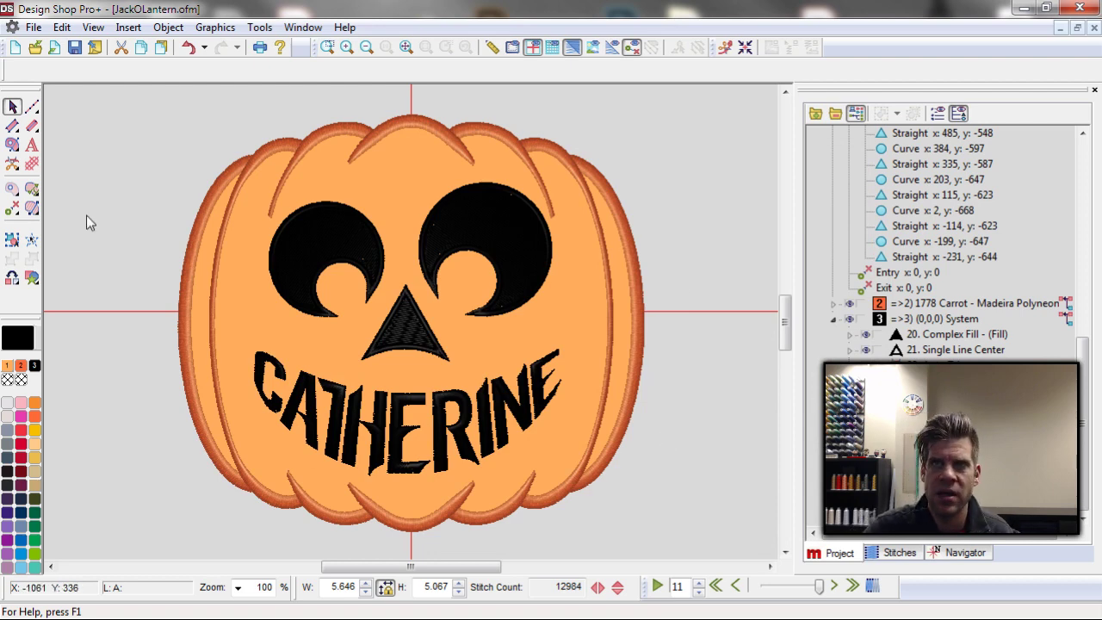
pyautogui.click(14, 47)
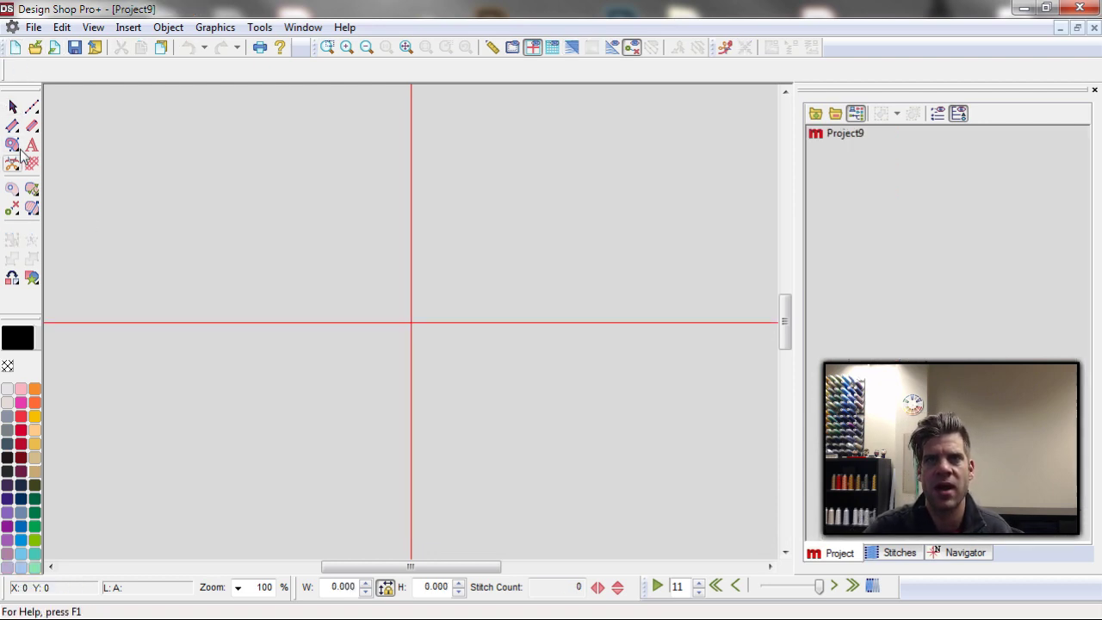
# - Add XNAMEX lettering in the TUDORSCRIPT-DAK alphabet and drag it onto the design centre
pyautogui.click(32, 146)
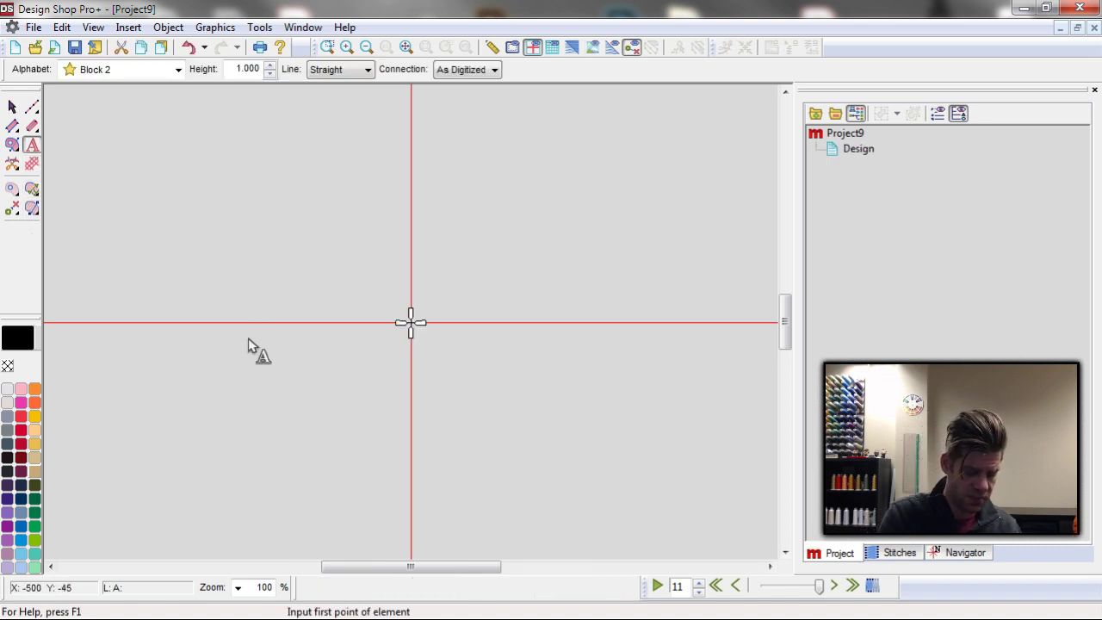
pyautogui.write('XNAME')
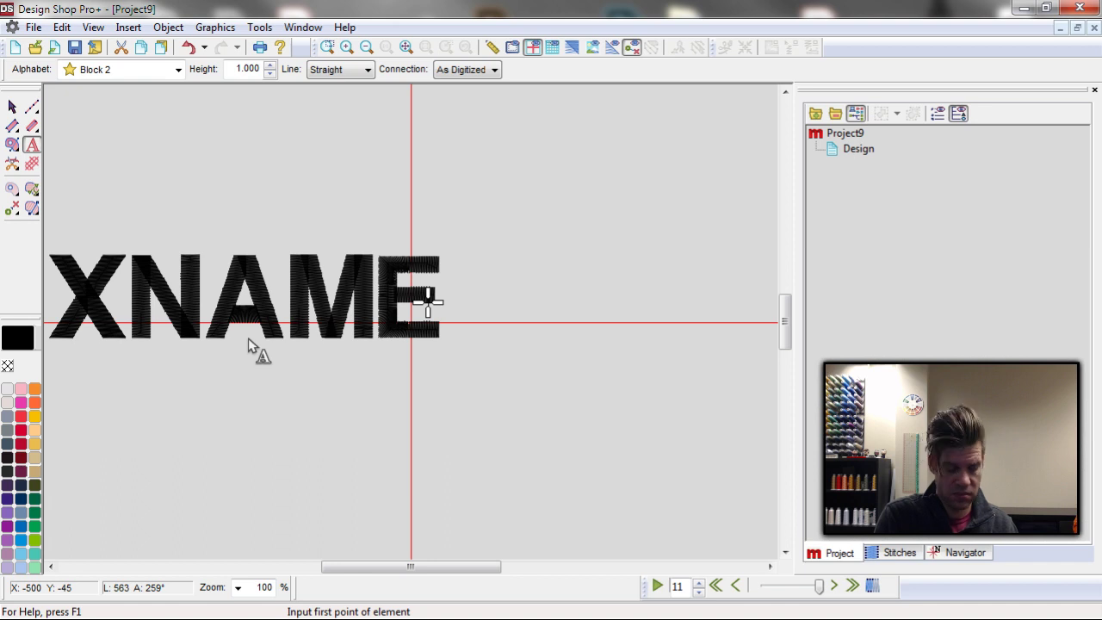
pyautogui.write('X')
pyautogui.press('Return')
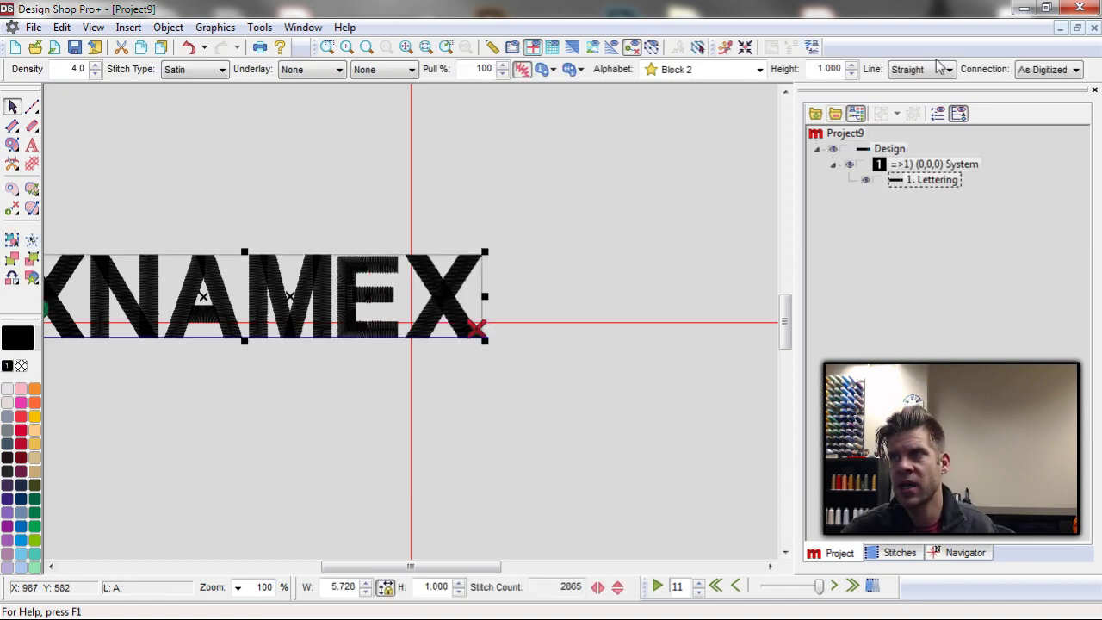
pyautogui.click(705, 68)
pyautogui.write('tud')
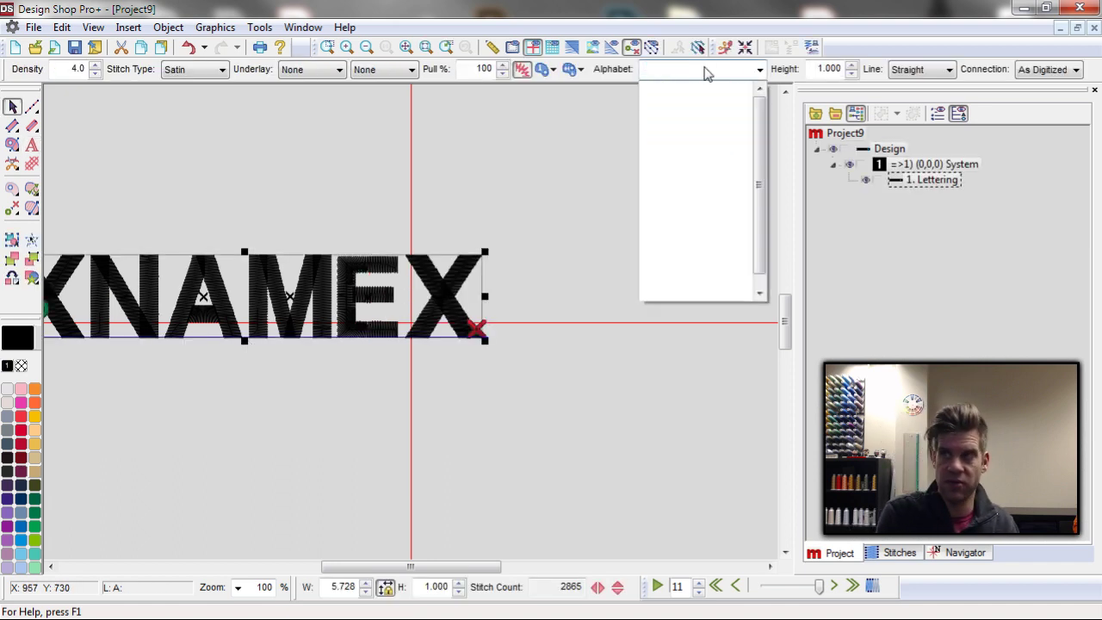
pyautogui.press('Return')
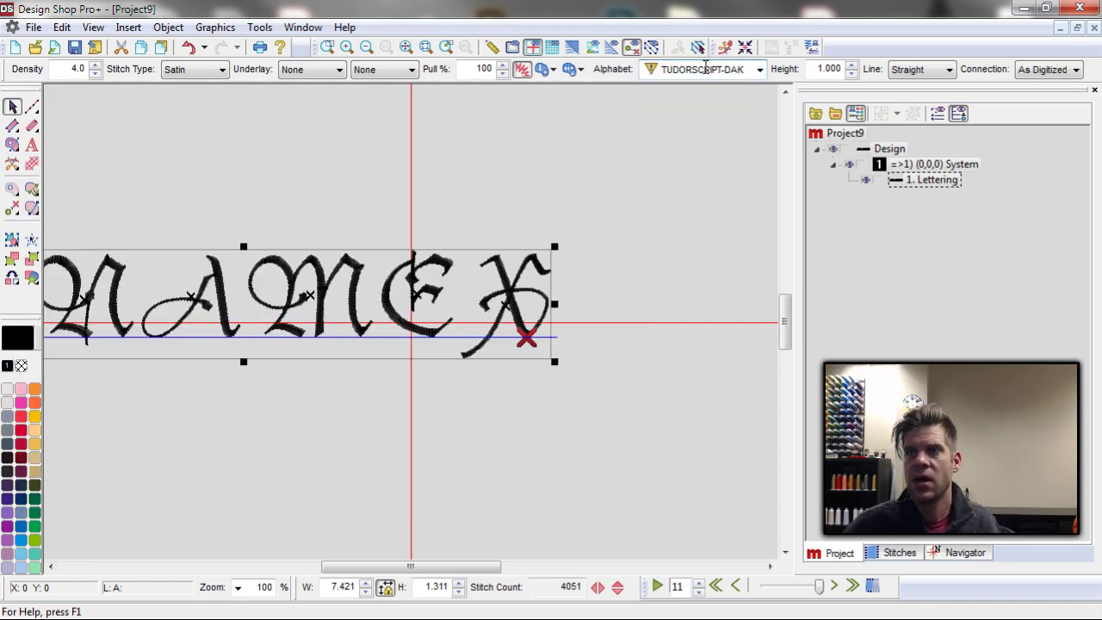
pyautogui.moveTo(333, 361); pyautogui.dragTo(494, 361)
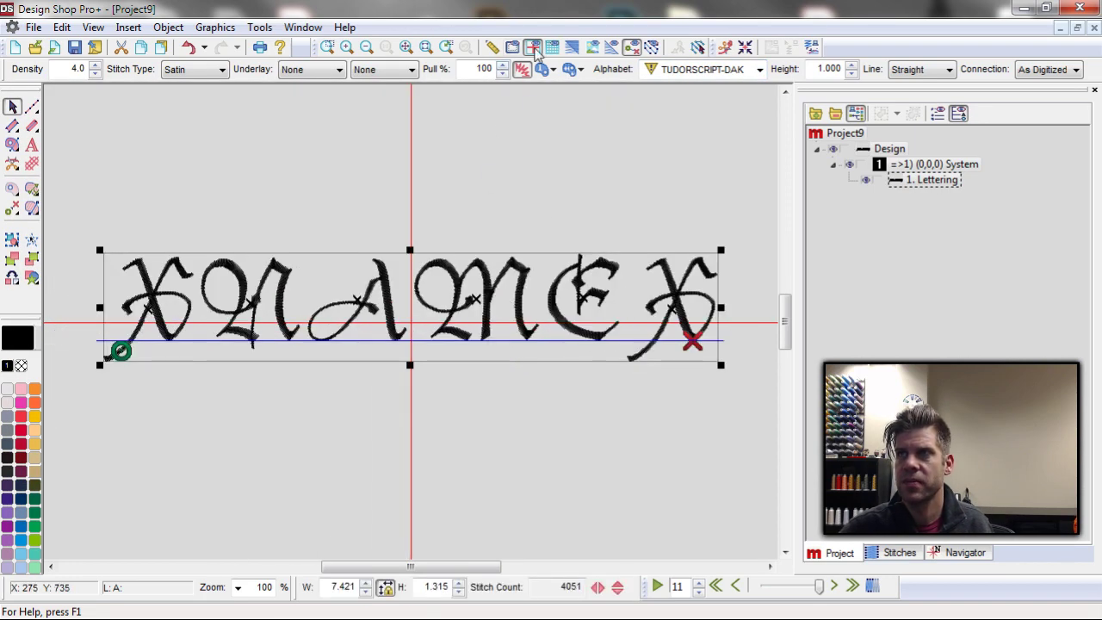
# - Enable Group Names on XNAMEX with all pasted names as first names, output as Separate Files
pyautogui.doubleClick(497, 362)
pyautogui.click(597, 201)
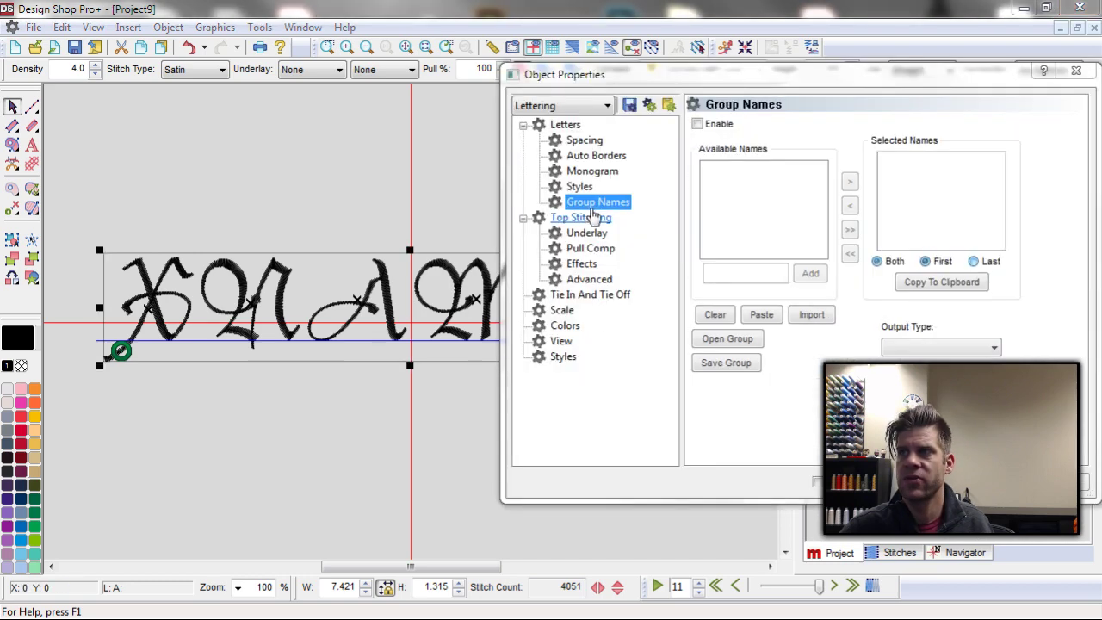
pyautogui.click(697, 124)
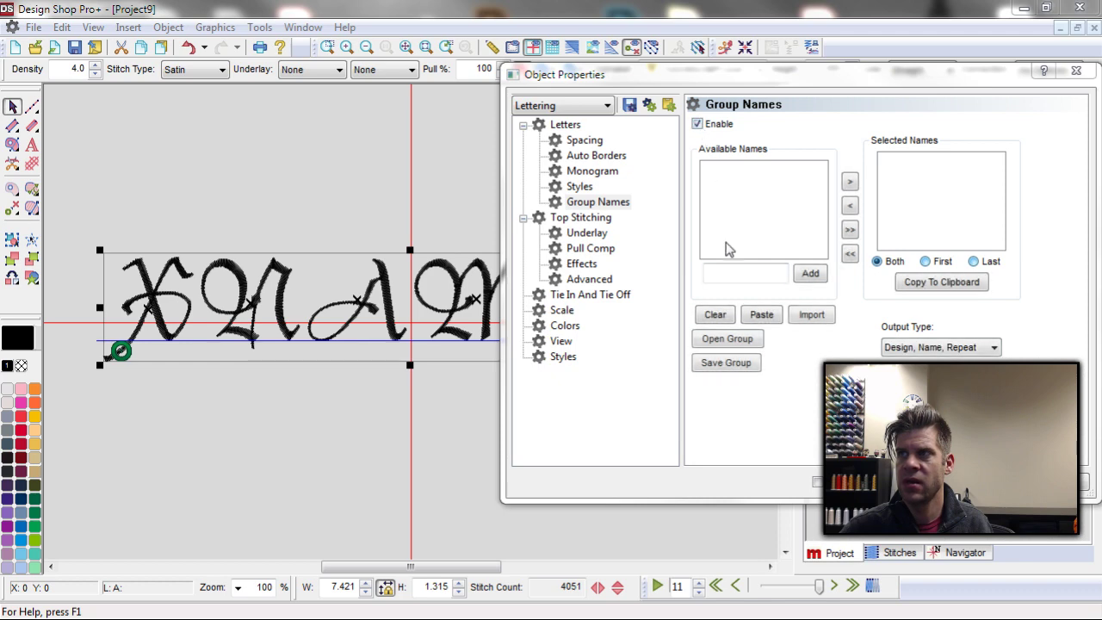
pyautogui.click(763, 315)
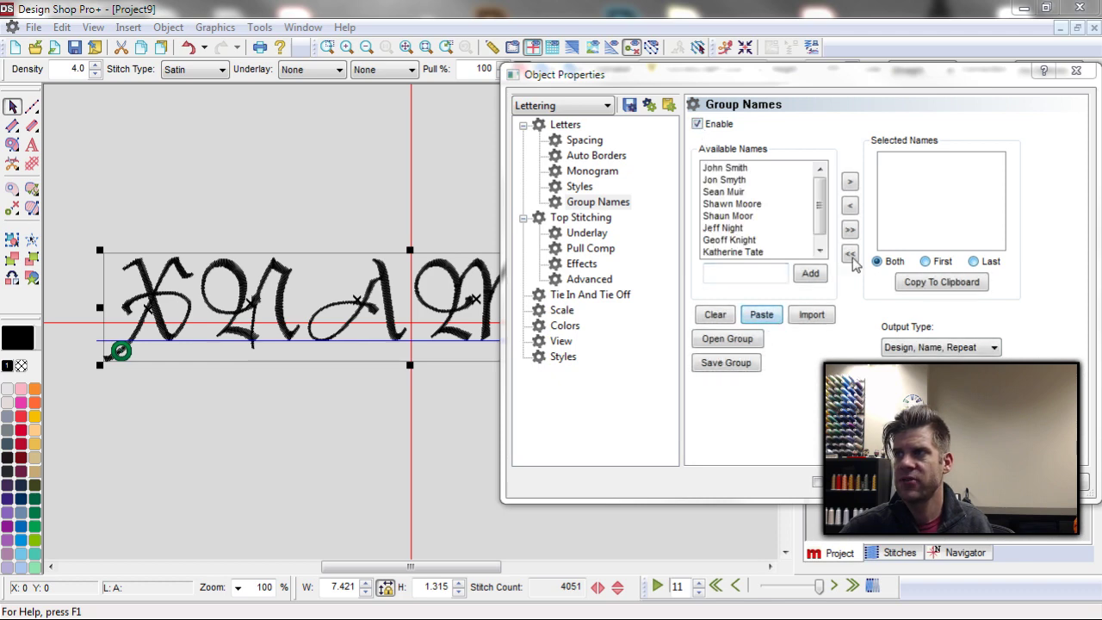
pyautogui.click(850, 230)
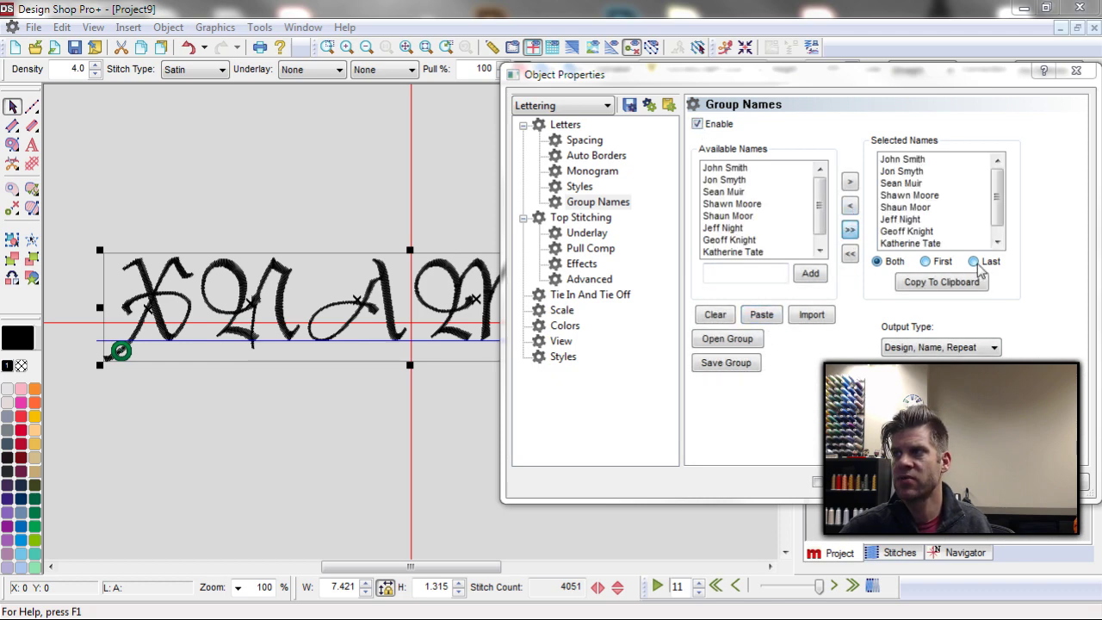
pyautogui.click(926, 261)
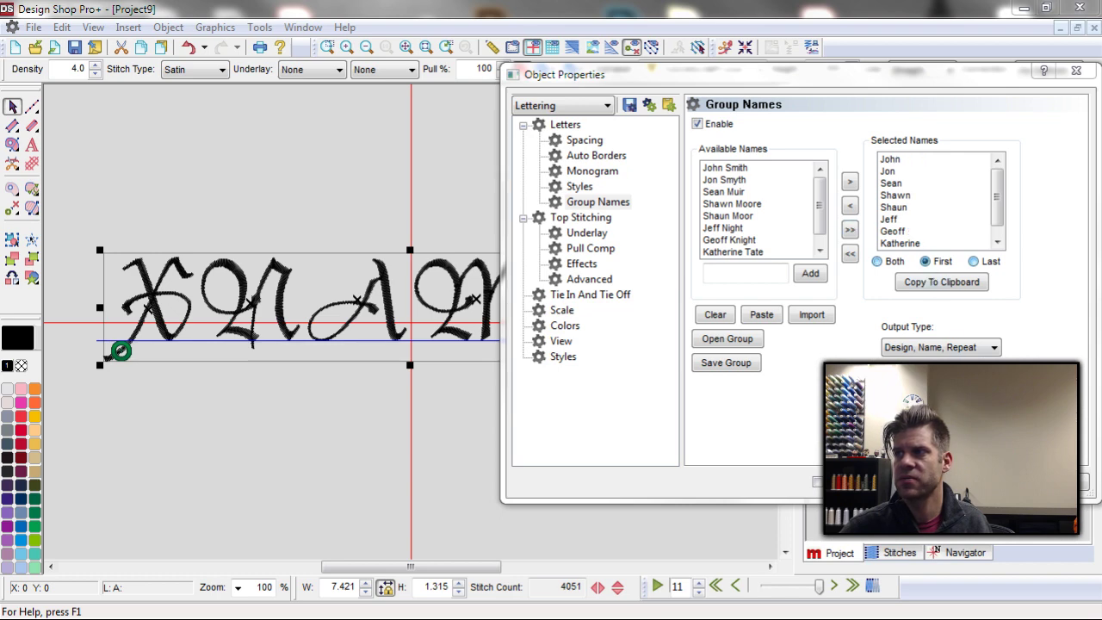
pyautogui.click(938, 348)
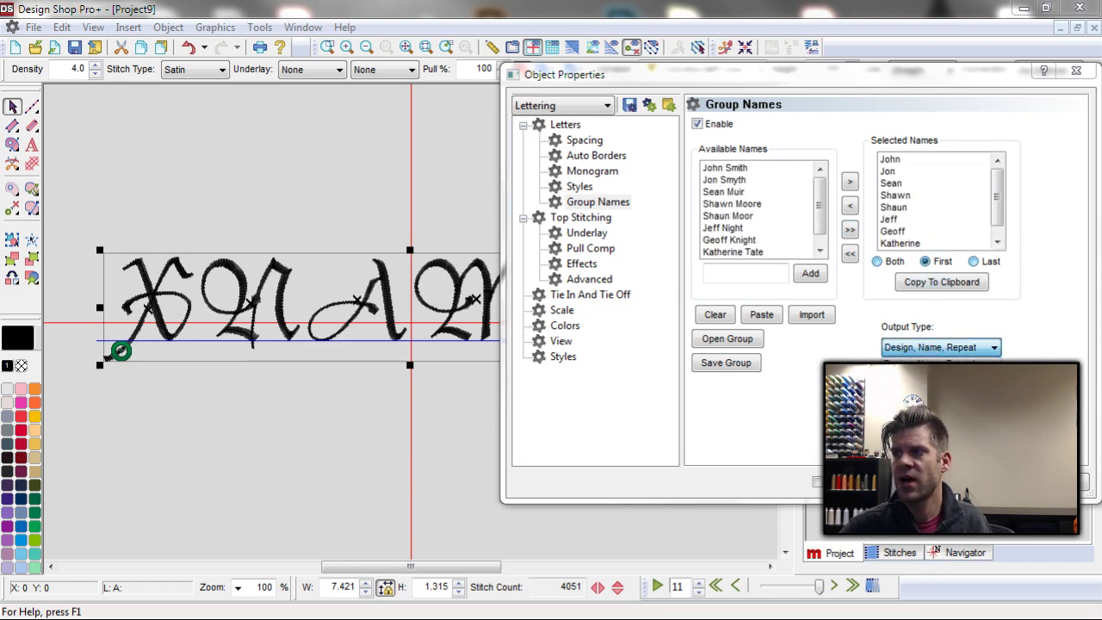
pyautogui.press('Down')
pyautogui.press('Return')
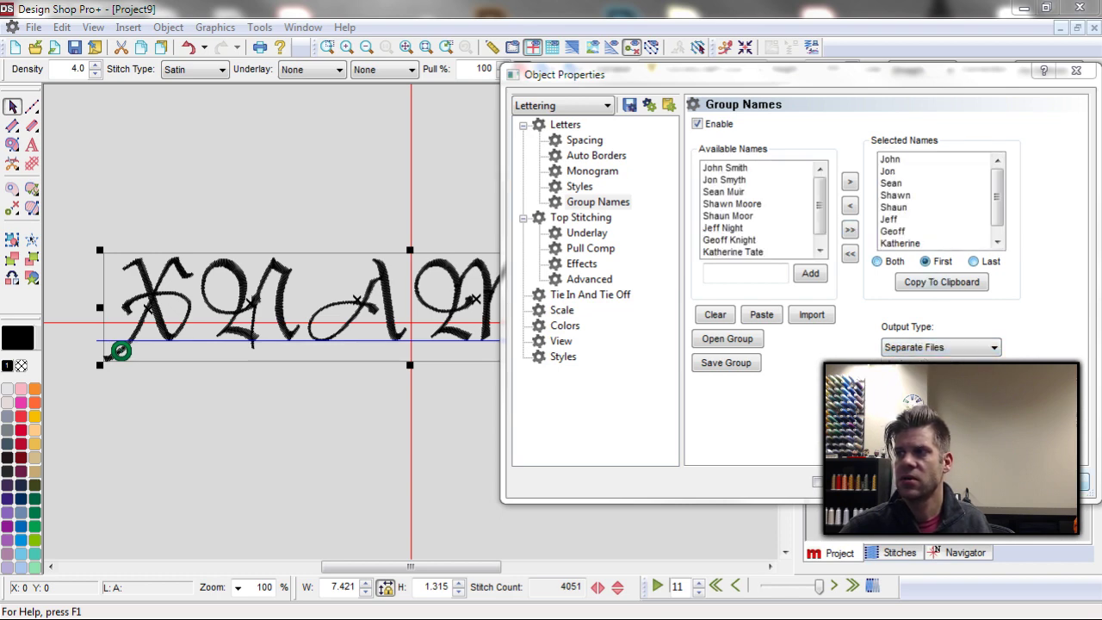
pyautogui.press('Escape')
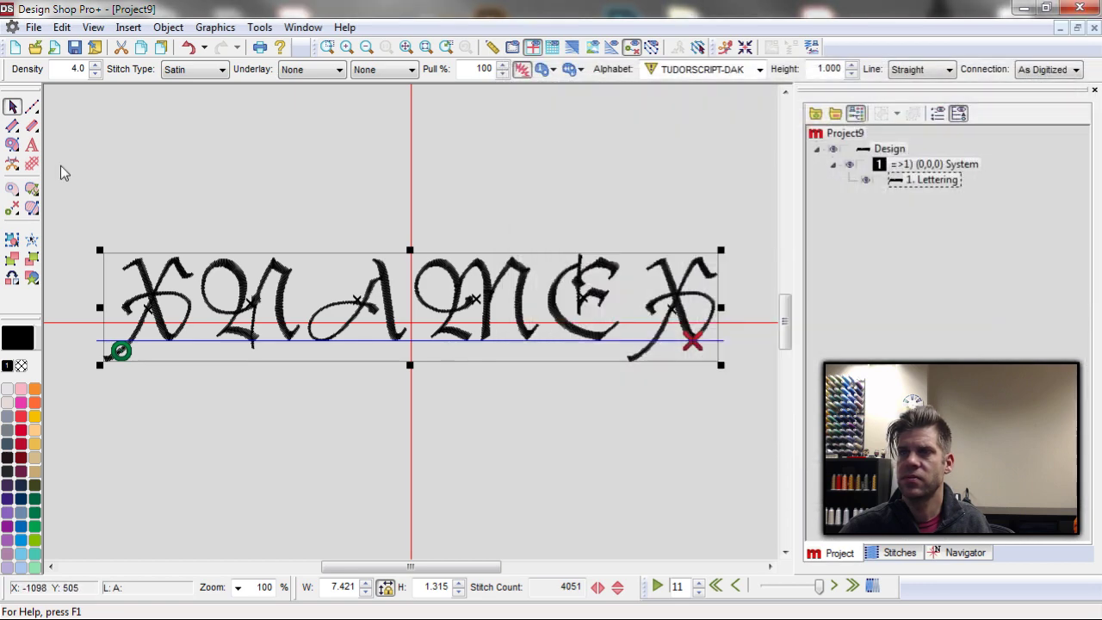
# - Create a new Stockings folder inside Group Names Session from the Save As dialog
pyautogui.click(39, 47)
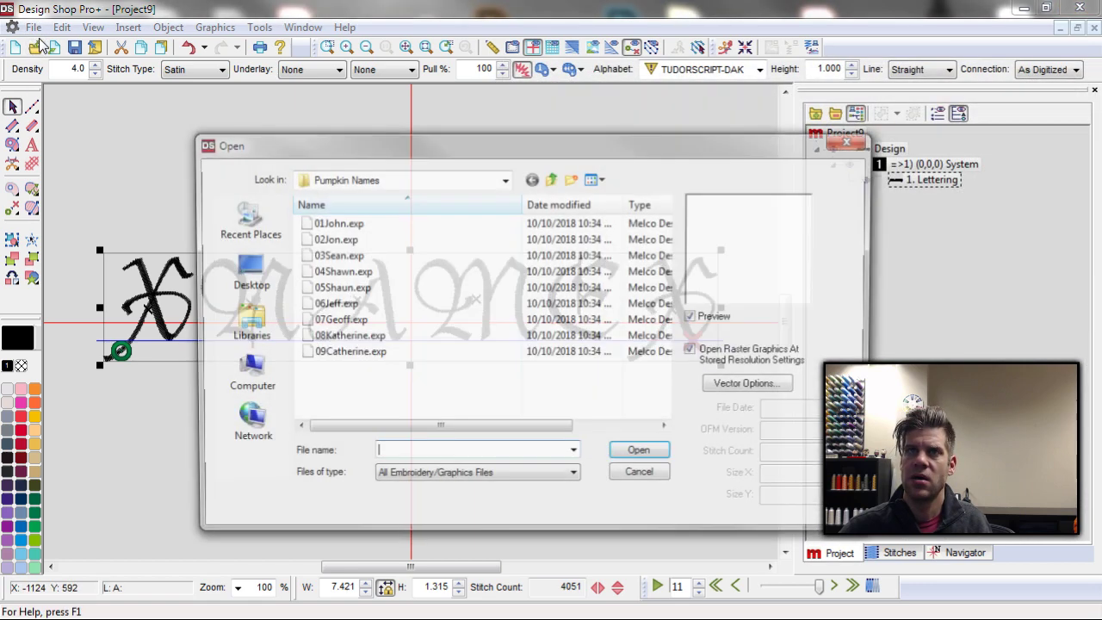
pyautogui.click(656, 479)
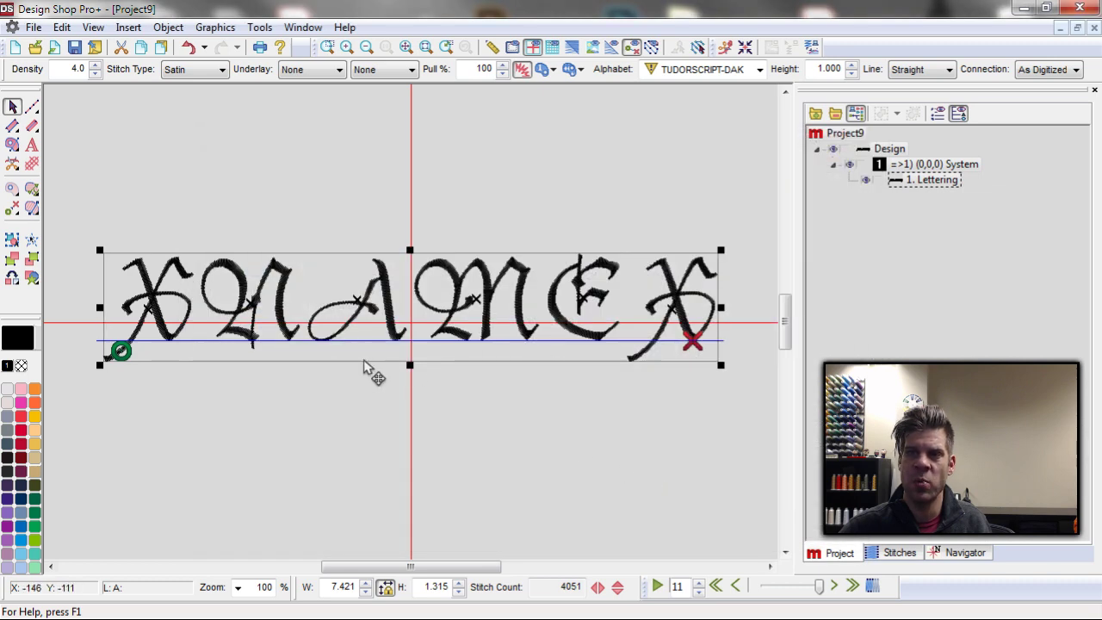
pyautogui.click(33, 26)
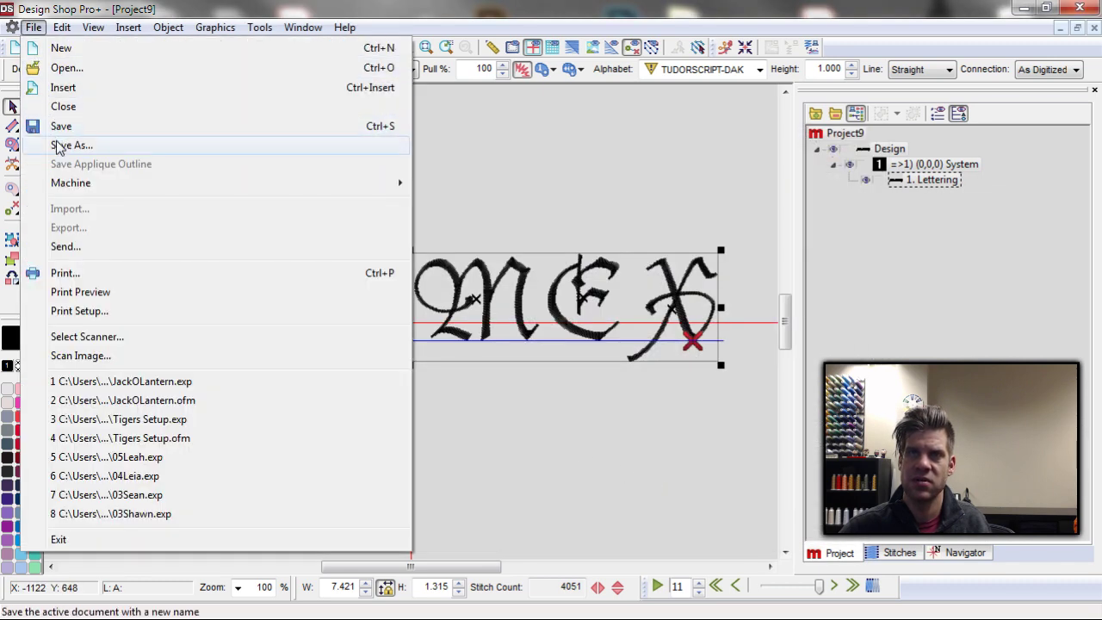
pyautogui.click(57, 145)
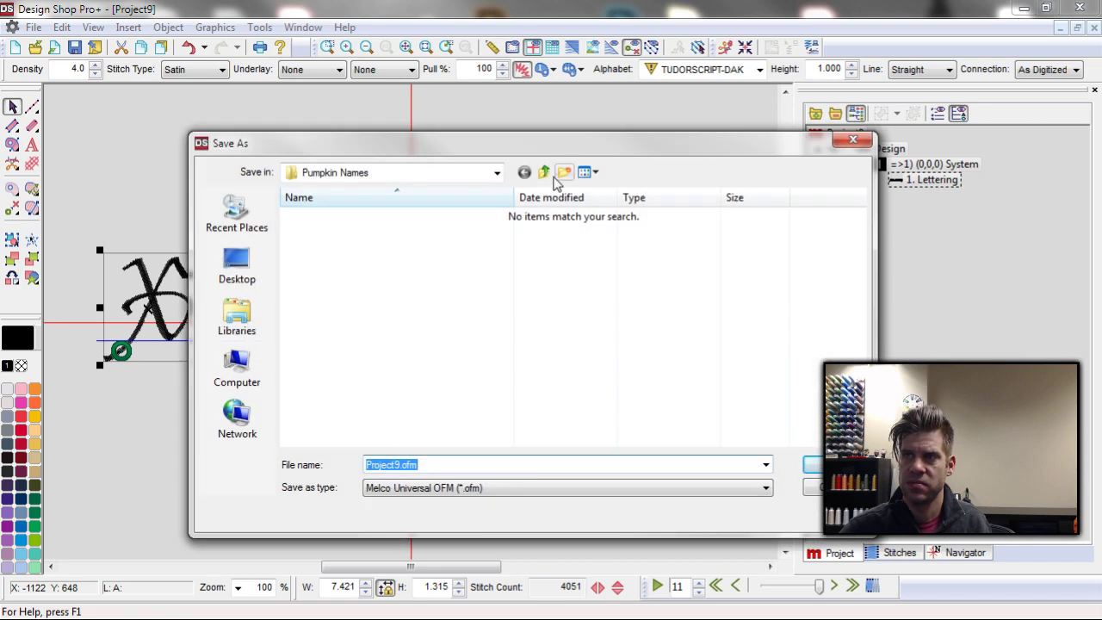
pyautogui.click(543, 173)
pyautogui.click(564, 172)
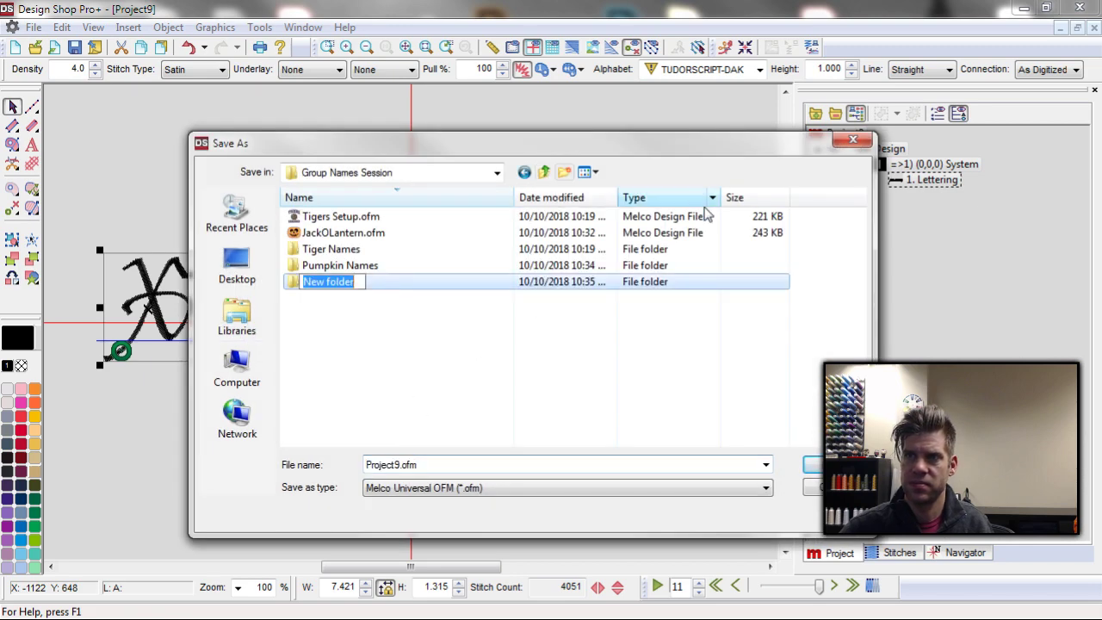
pyautogui.write('Stockings')
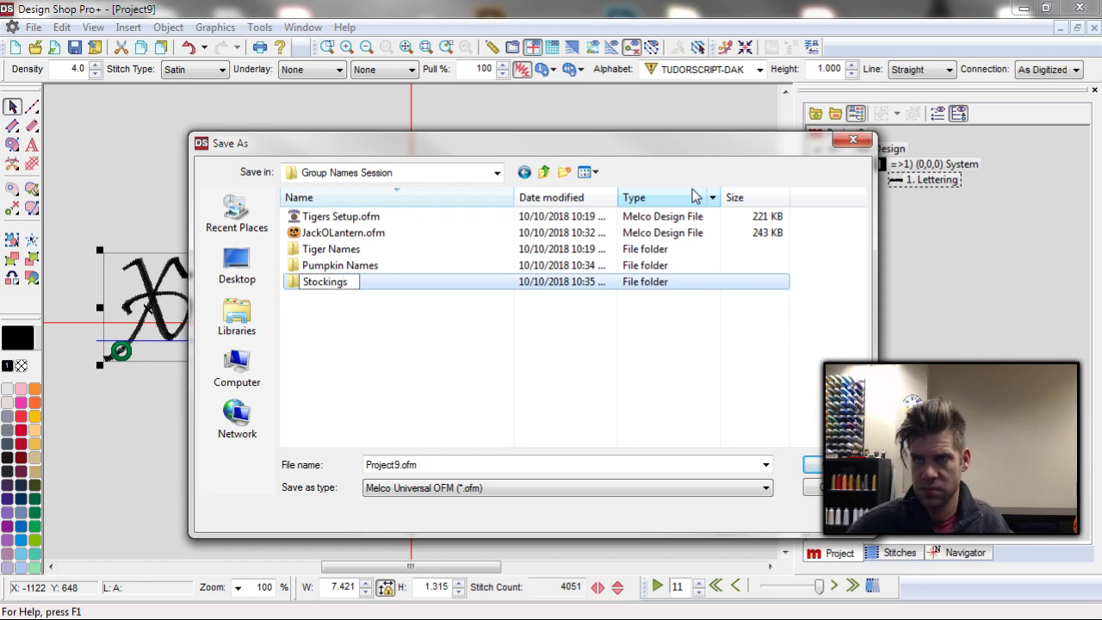
pyautogui.press('Return')
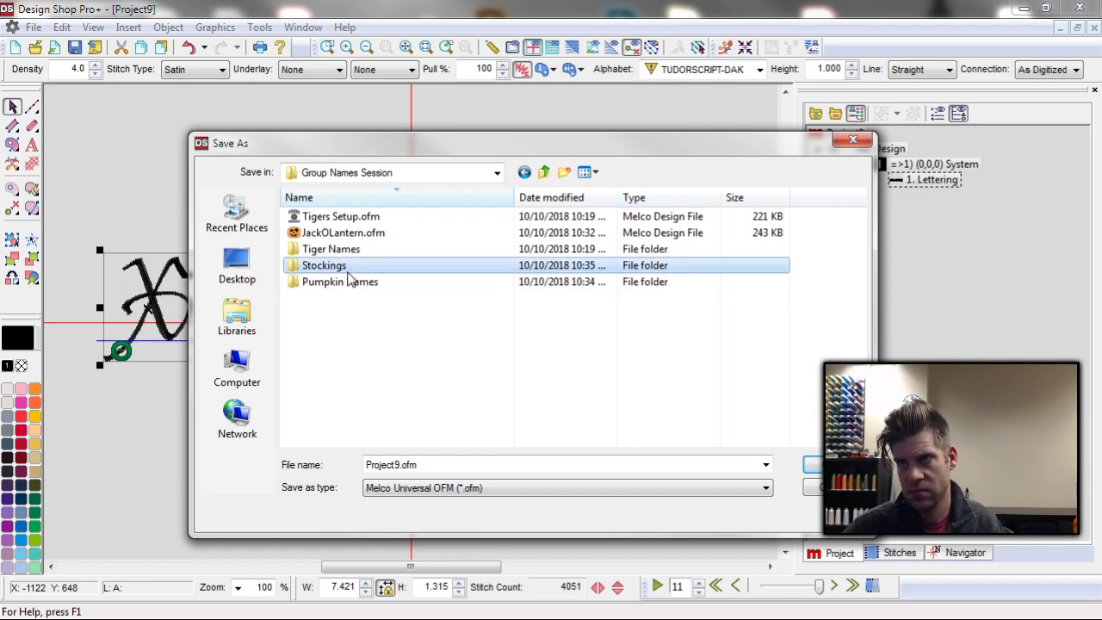
# - Save the lettering into Stockings as Melco Expanded (*.exp) per-name files
pyautogui.doubleClick(332, 266)
pyautogui.click(503, 488)
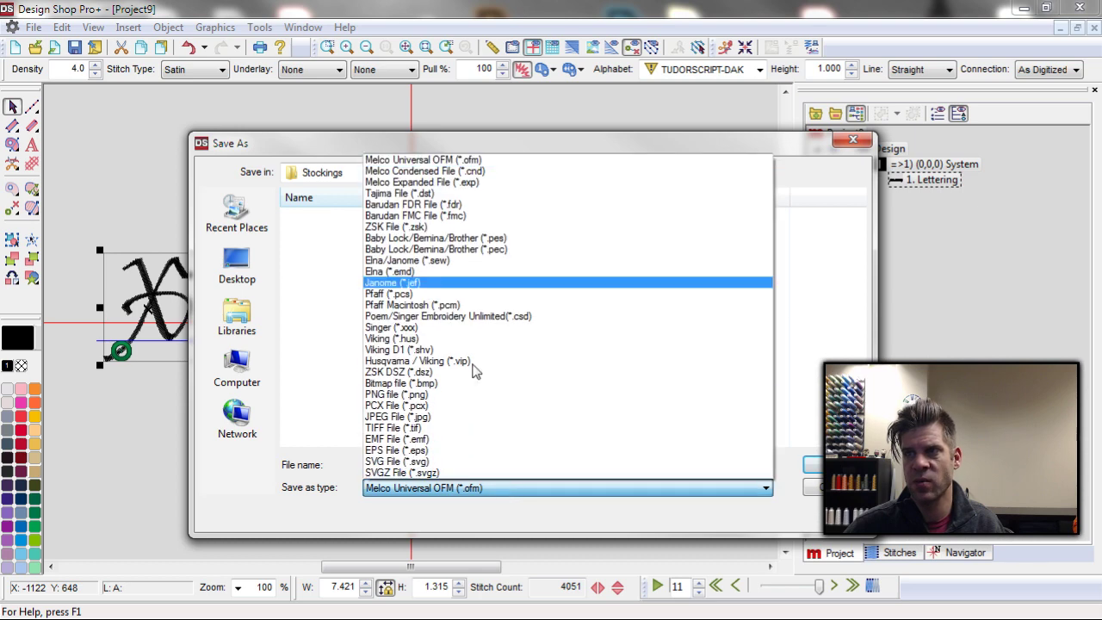
pyautogui.click(453, 184)
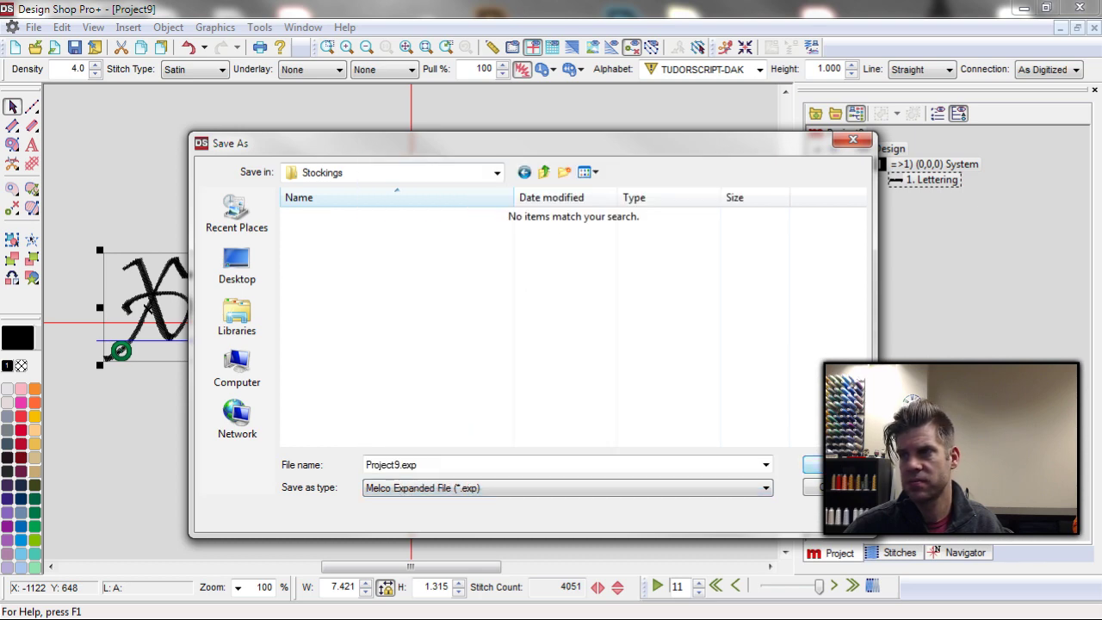
pyautogui.press('Return')
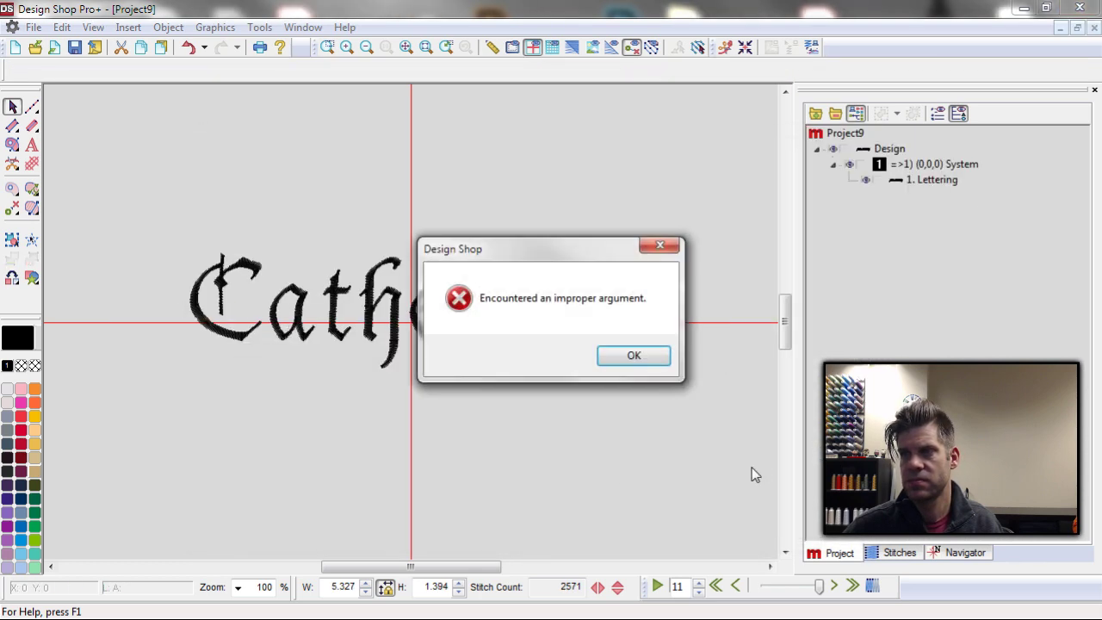
# - Dismiss the save error and preview the Stockings files 01John through 08Katherine without opening any
pyautogui.click(656, 357)
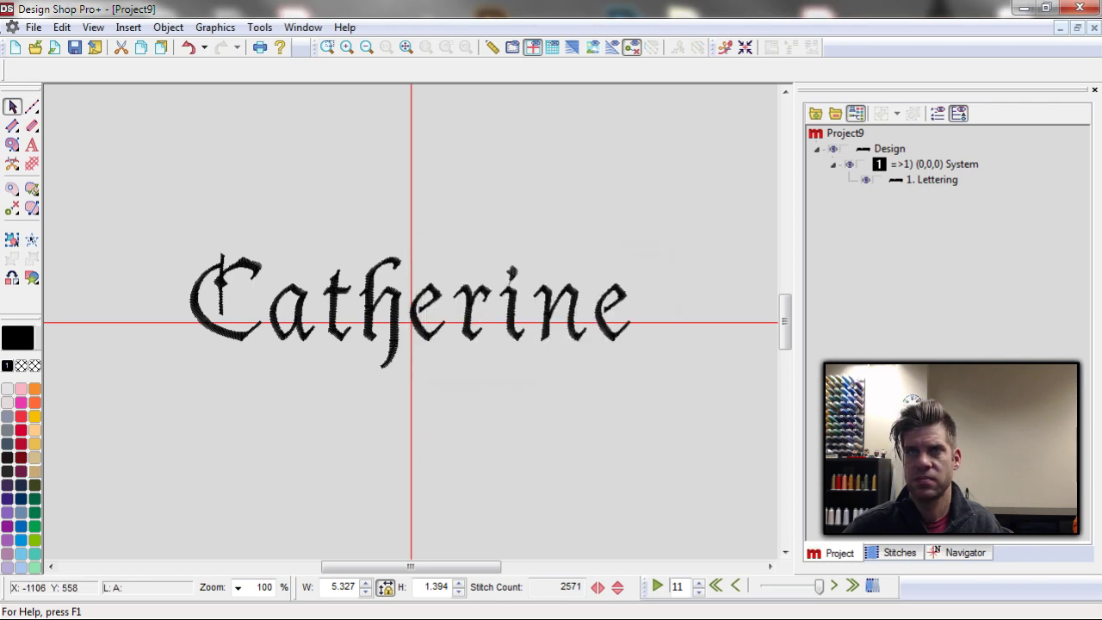
pyautogui.click(33, 26)
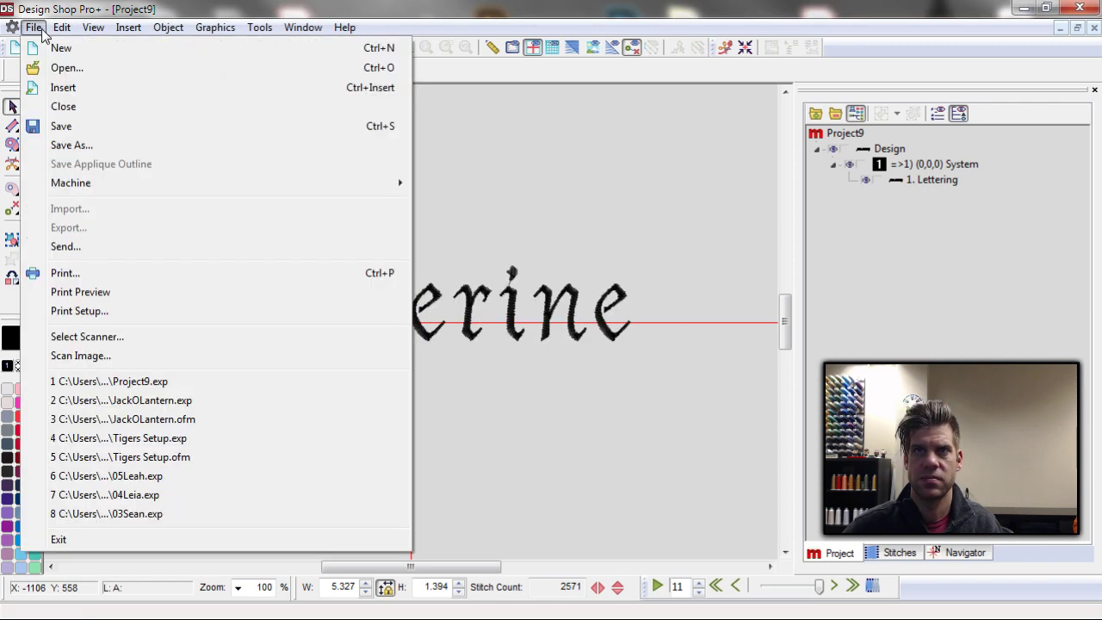
pyautogui.click(58, 68)
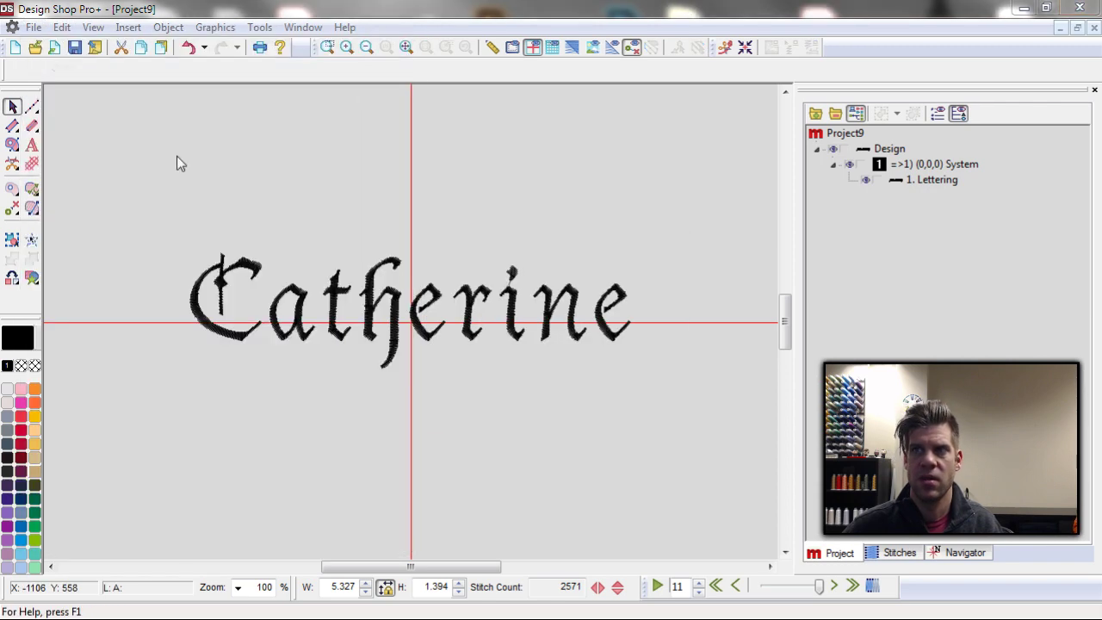
pyautogui.click(339, 224)
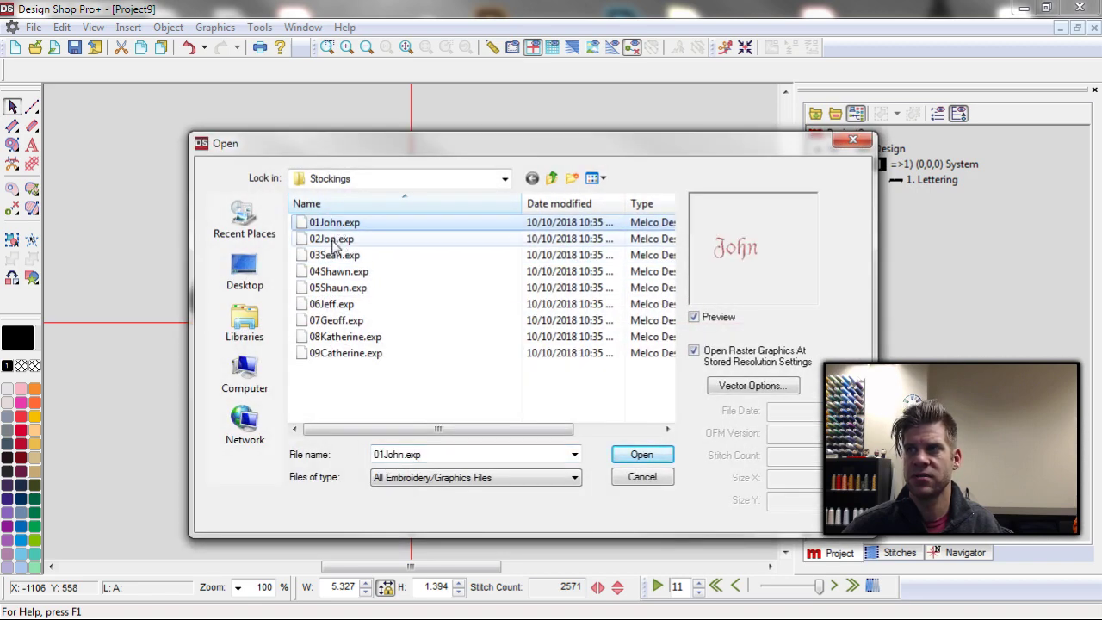
pyautogui.click(334, 240)
pyautogui.click(330, 257)
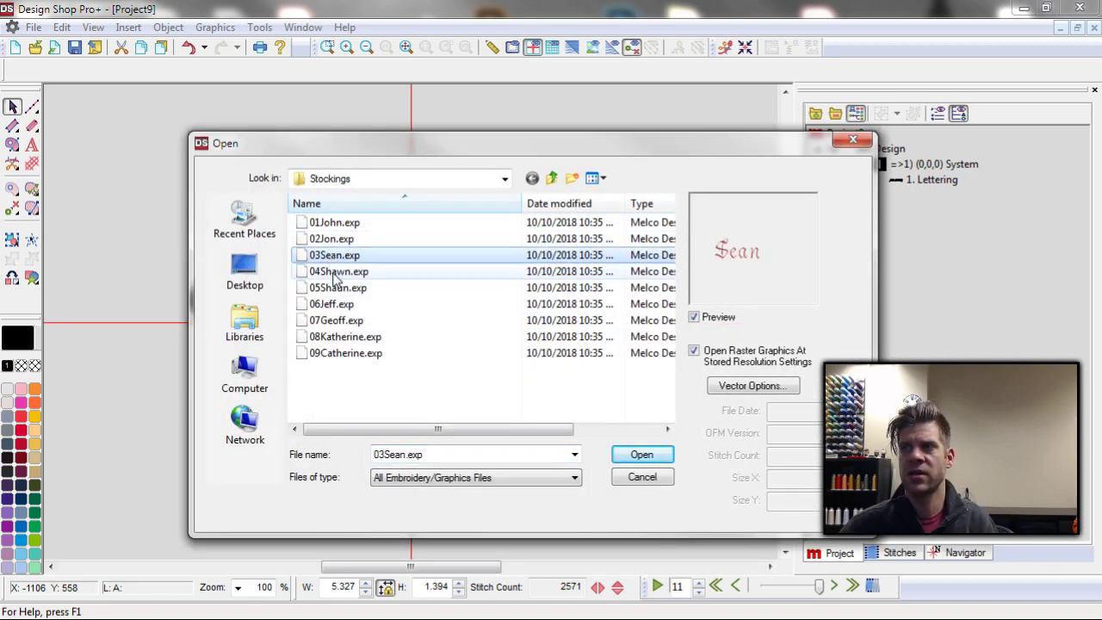
pyautogui.click(335, 274)
pyautogui.click(334, 291)
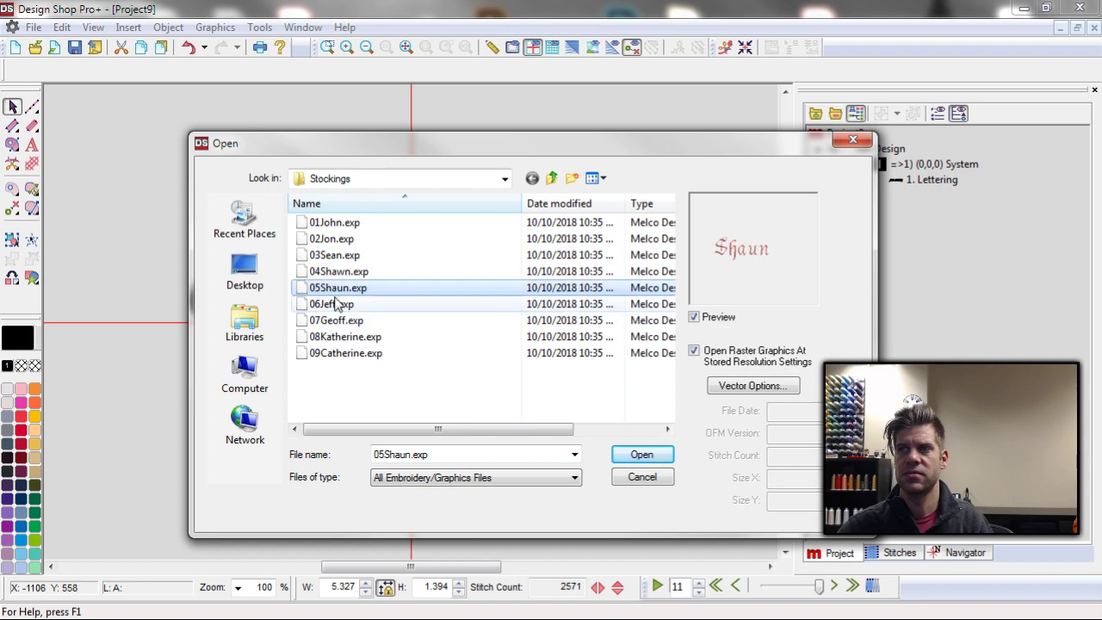
pyautogui.click(338, 306)
pyautogui.click(338, 321)
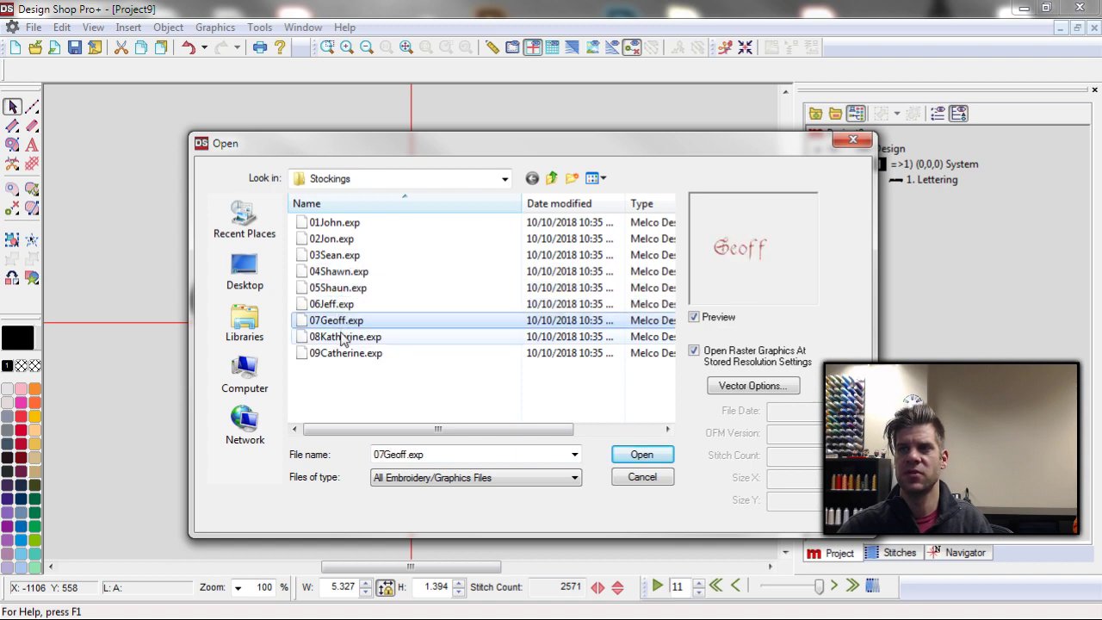
pyautogui.click(340, 337)
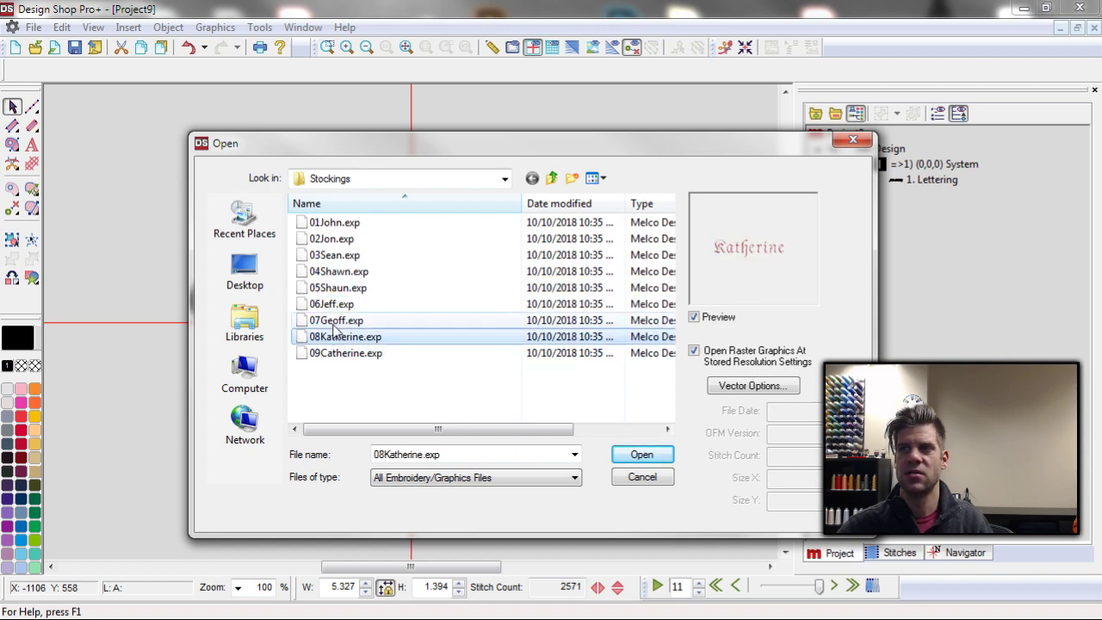
pyautogui.click(337, 321)
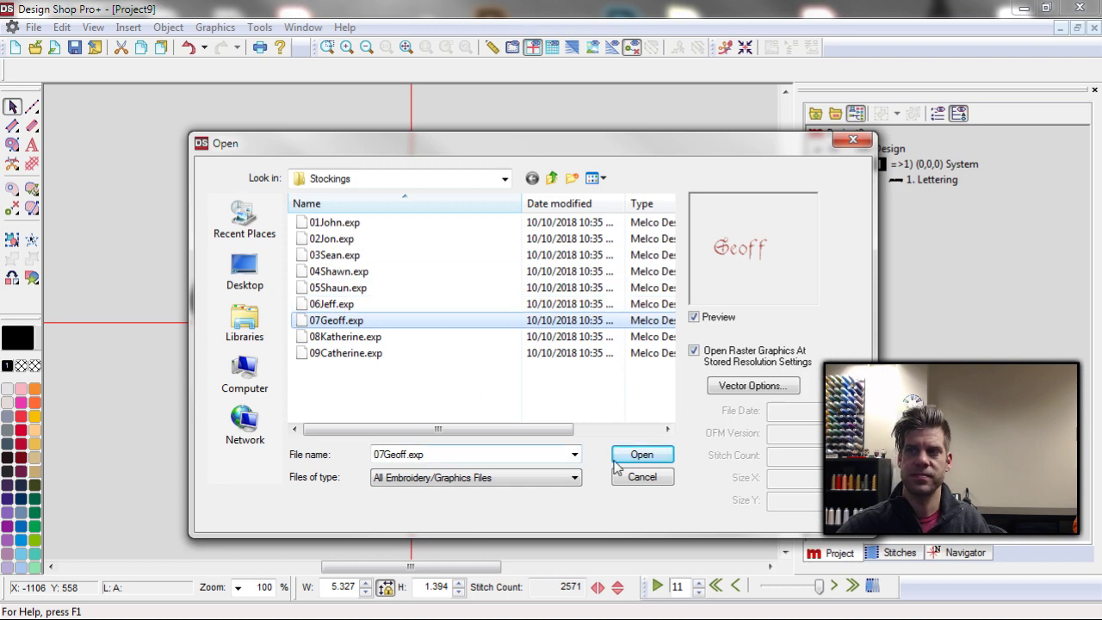
pyautogui.click(642, 477)
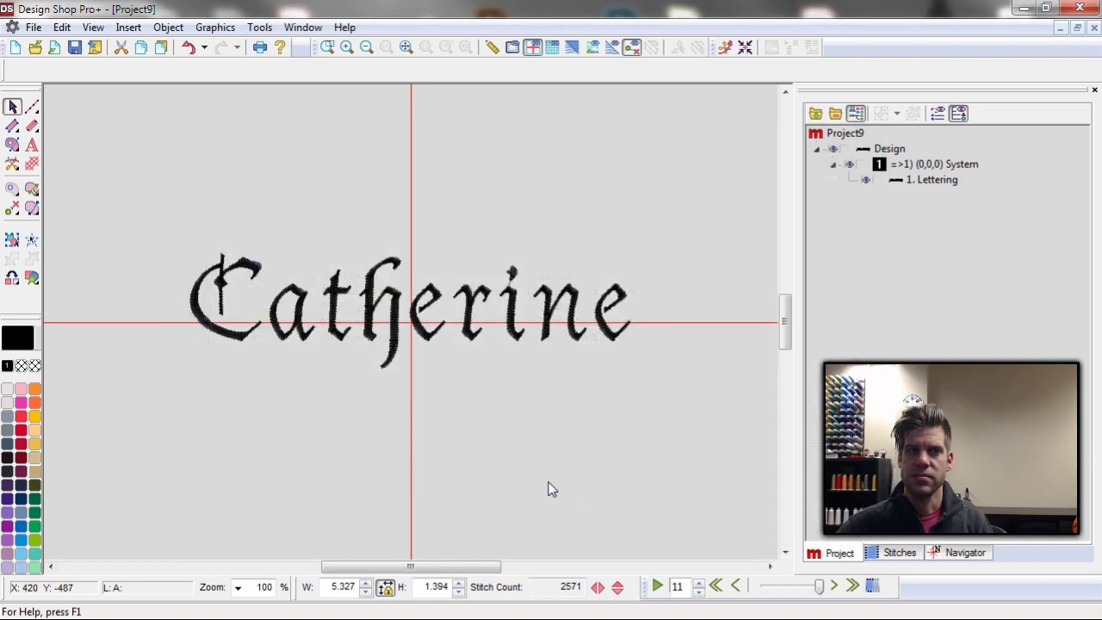